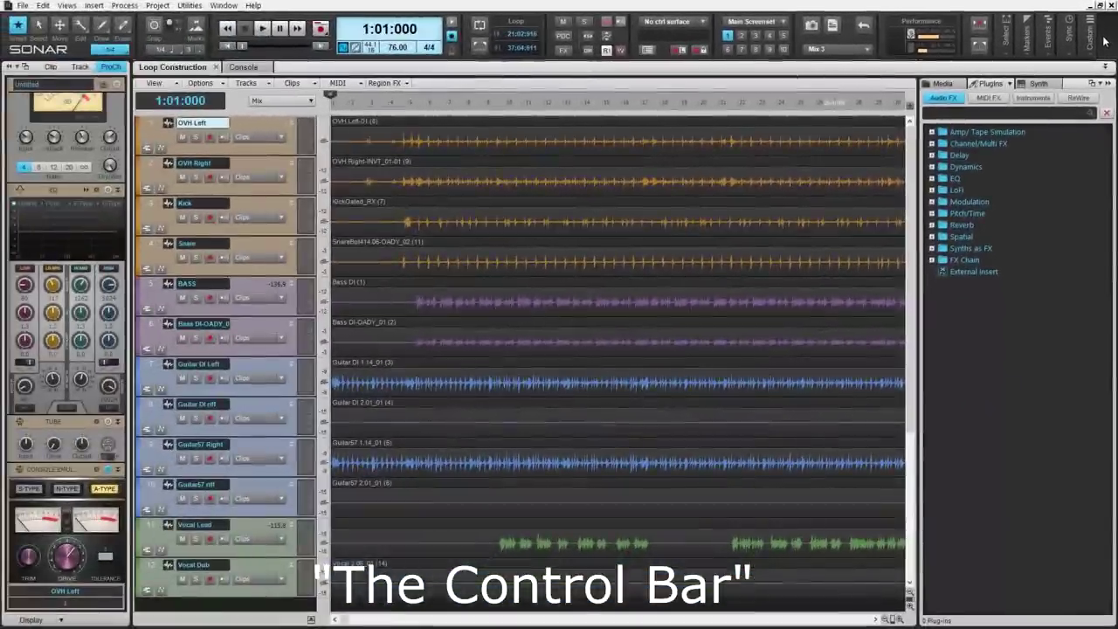
# - Expand the Custom control-bar module and inspect a button's command-assignment options, leaving them unchanged
pyautogui.click(1089, 37)
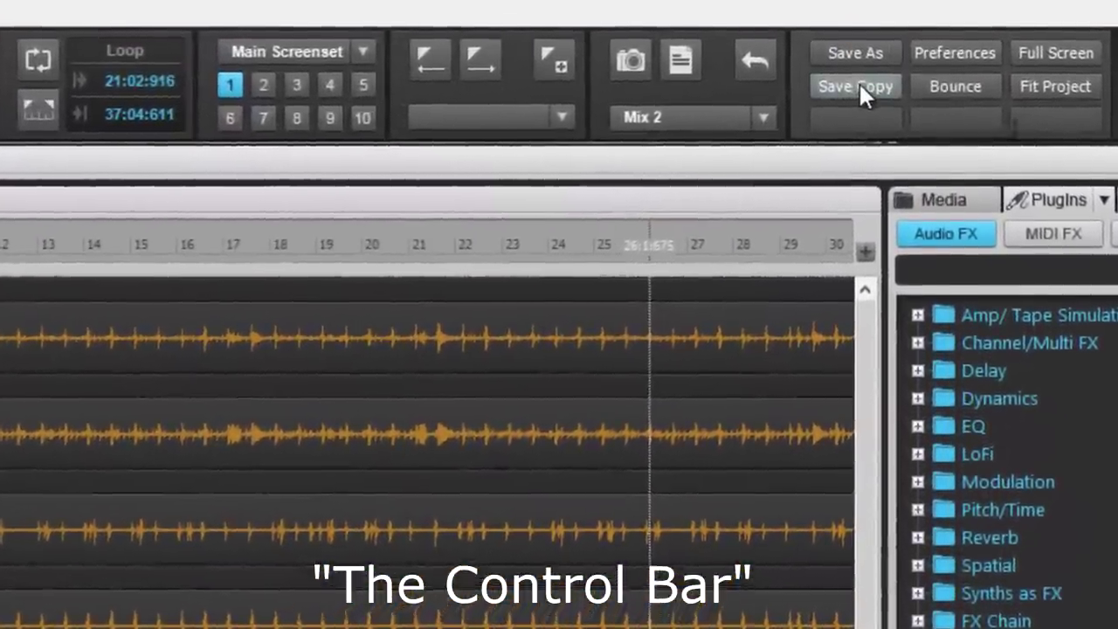
pyautogui.rightClick(858, 81)
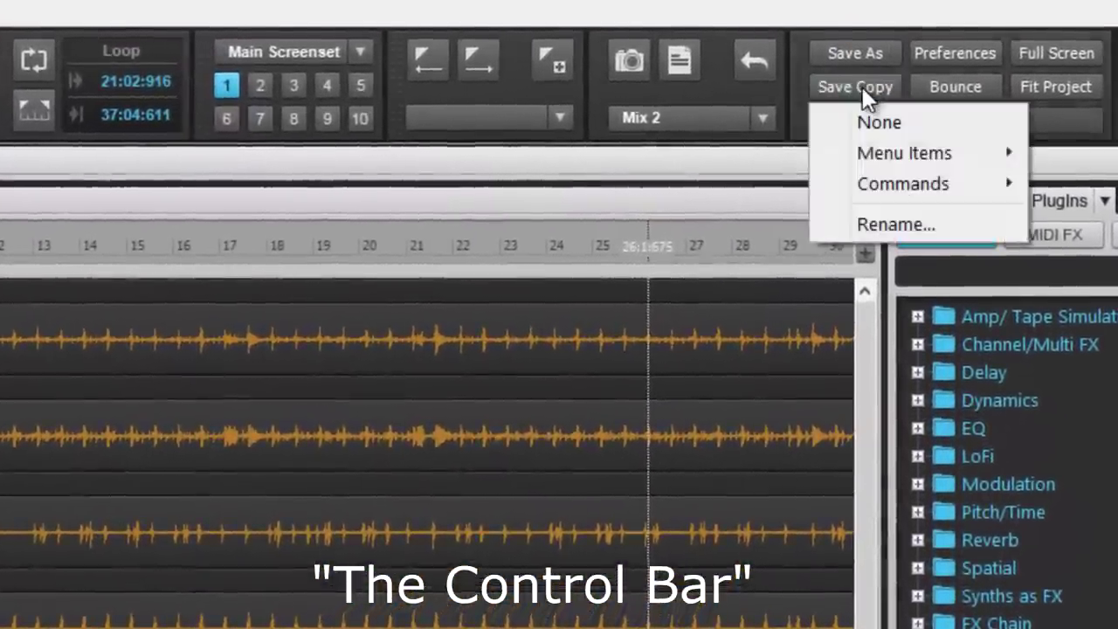
pyautogui.moveTo(885, 154)
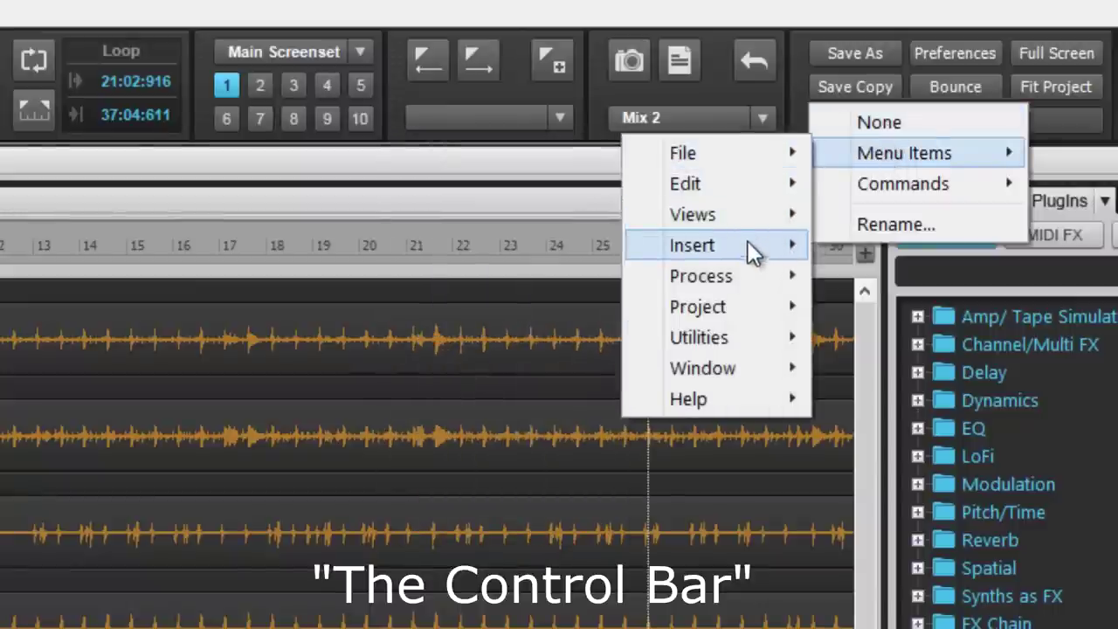
pyautogui.moveTo(738, 298)
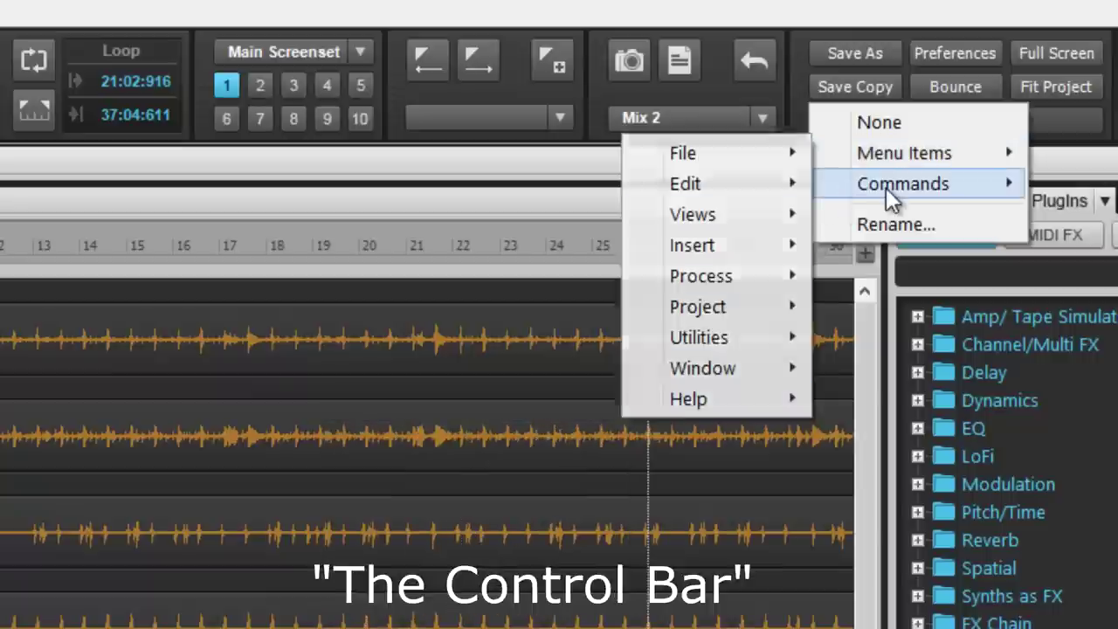
pyautogui.moveTo(887, 190)
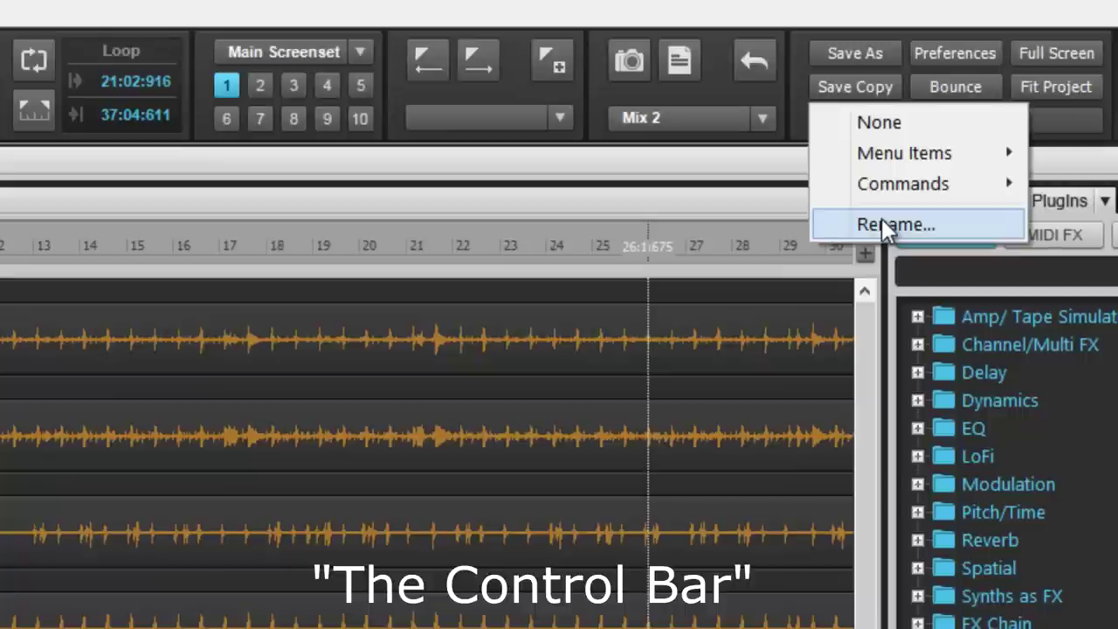
pyautogui.click(1056, 165)
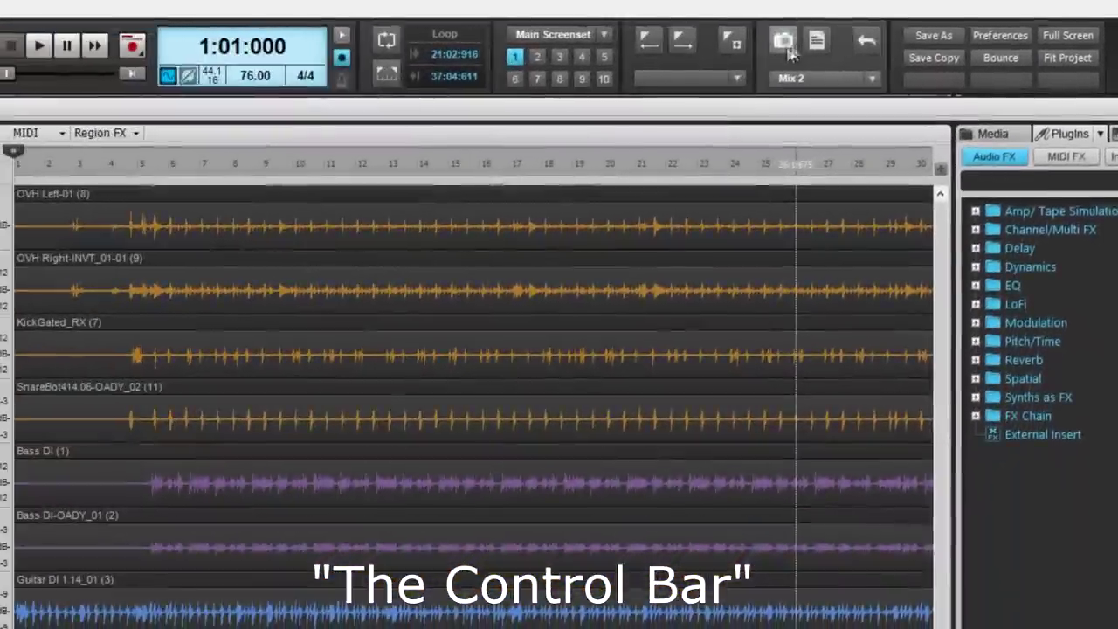
# - Save the current mix as scene Mix 3 and move the snapshot module earlier in the bar
pyautogui.click(677, 58)
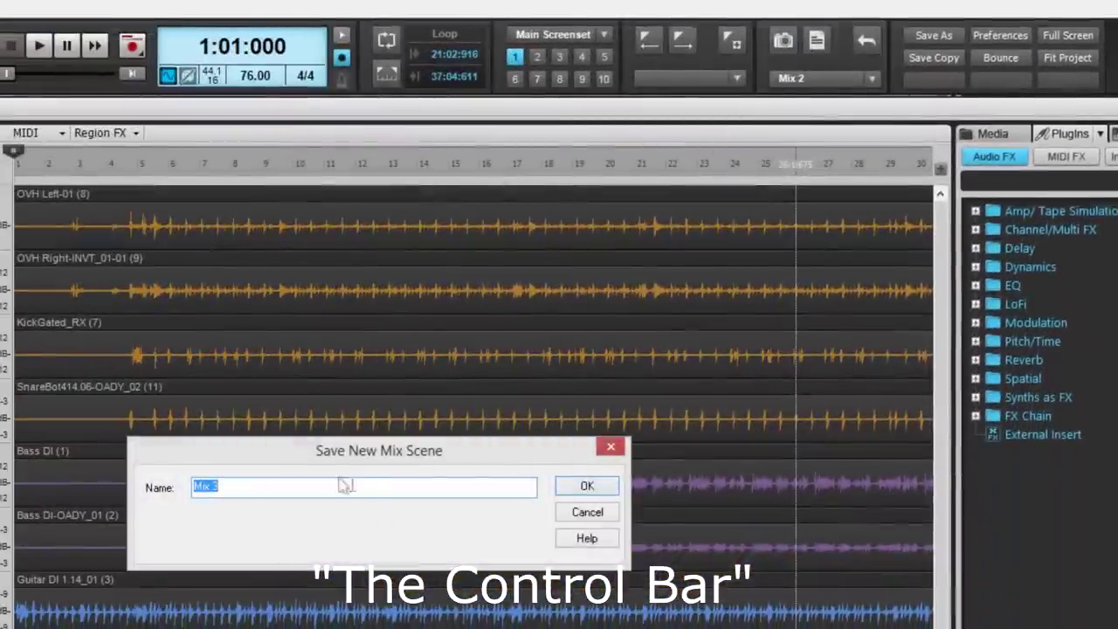
pyautogui.click(583, 490)
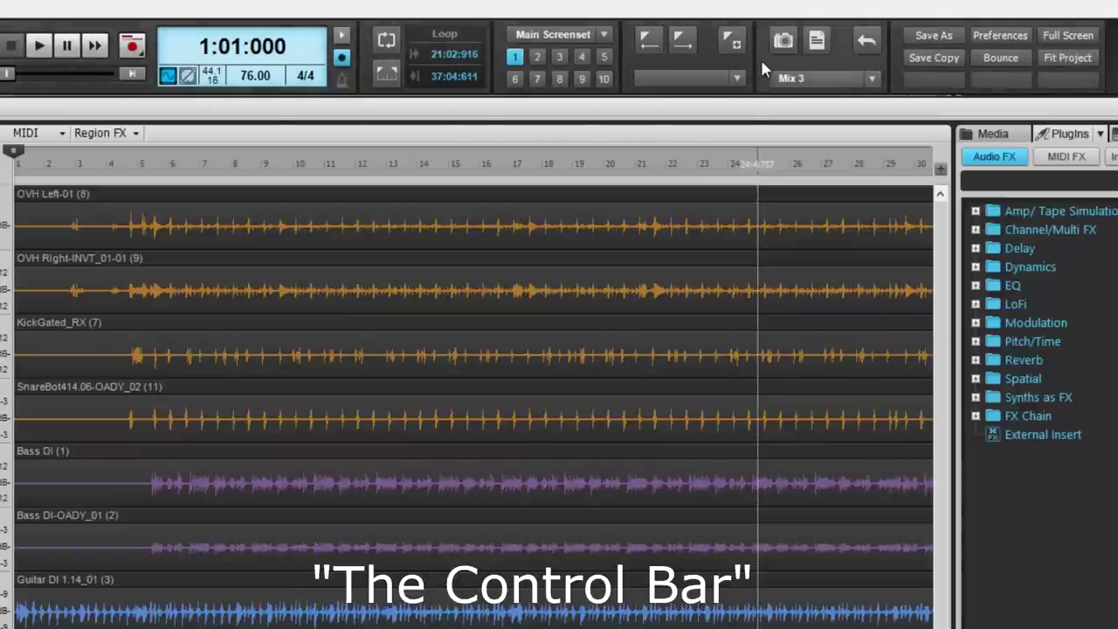
pyautogui.moveTo(761, 61)
pyautogui.mouseDown()
pyautogui.moveTo(719, 44)
pyautogui.moveTo(623, 59)
pyautogui.moveTo(394, 62)
pyautogui.moveTo(764, 57)
pyautogui.mouseUp()
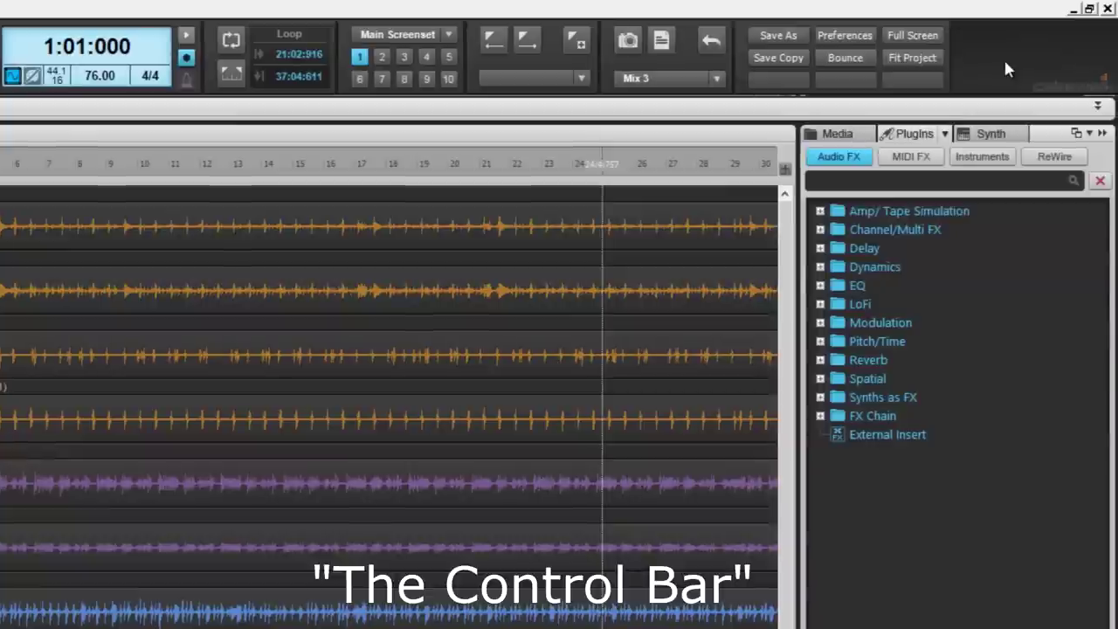
# - View the list of available Control Bar modules from its context menu
pyautogui.rightClick(1005, 63)
pyautogui.moveTo(1002, 68)
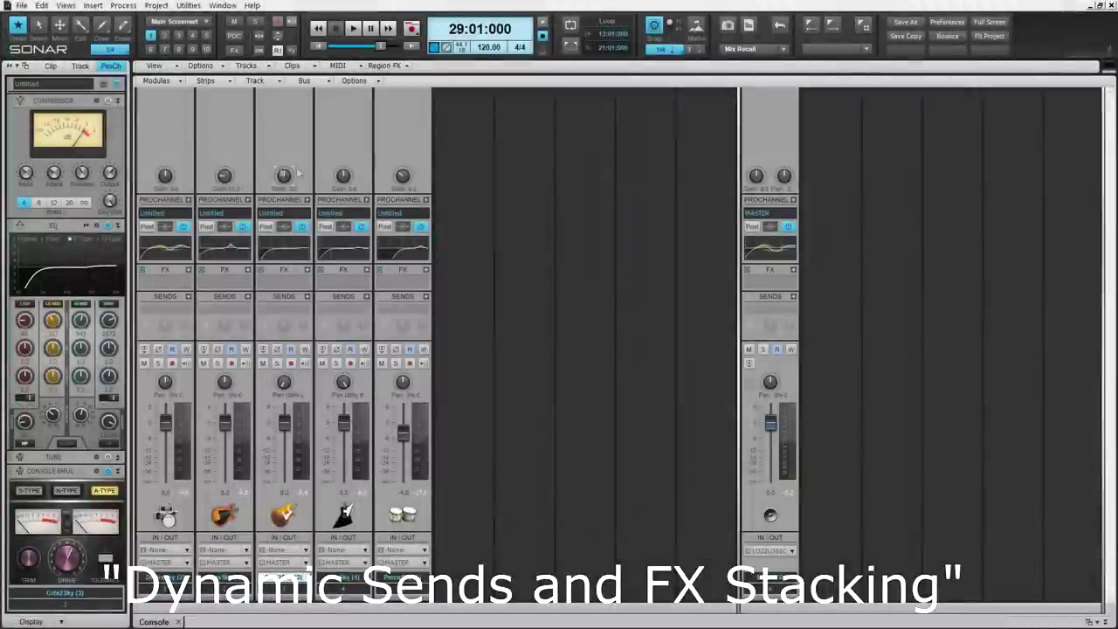
# - Add the Boost11 limiter to channel 2's FX rack from VST2 effects
pyautogui.click(233, 155)
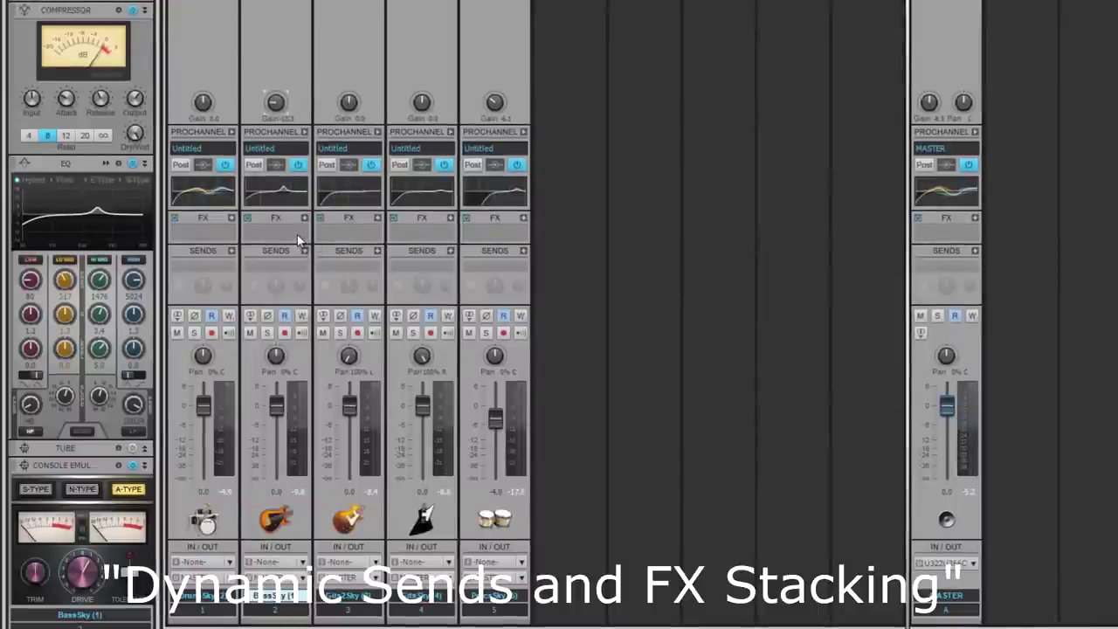
pyautogui.click(305, 218)
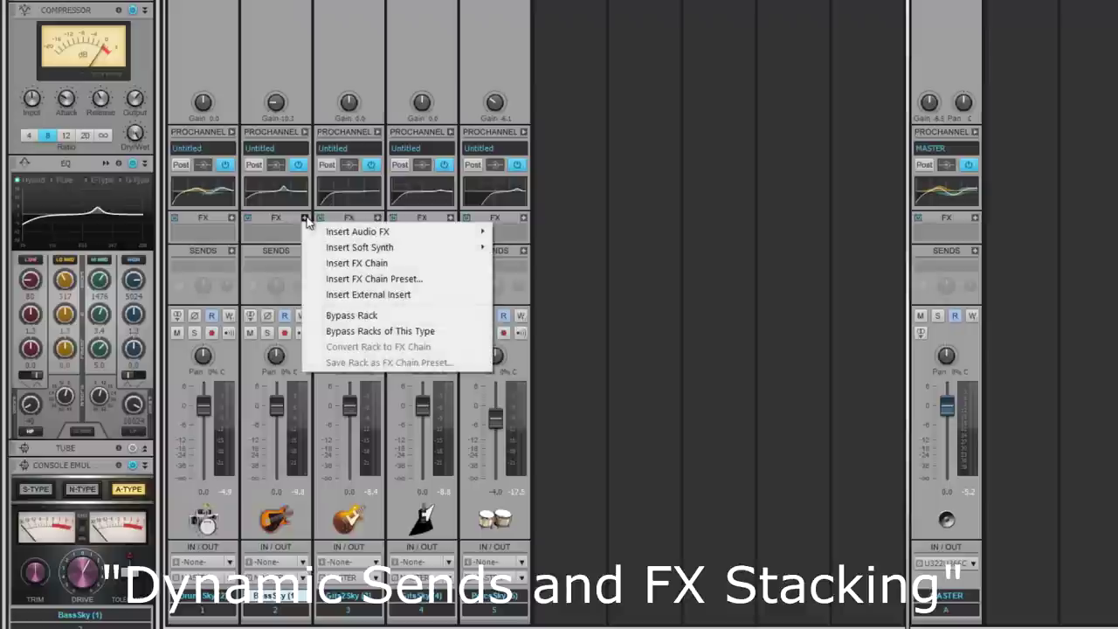
pyautogui.rightClick(280, 229)
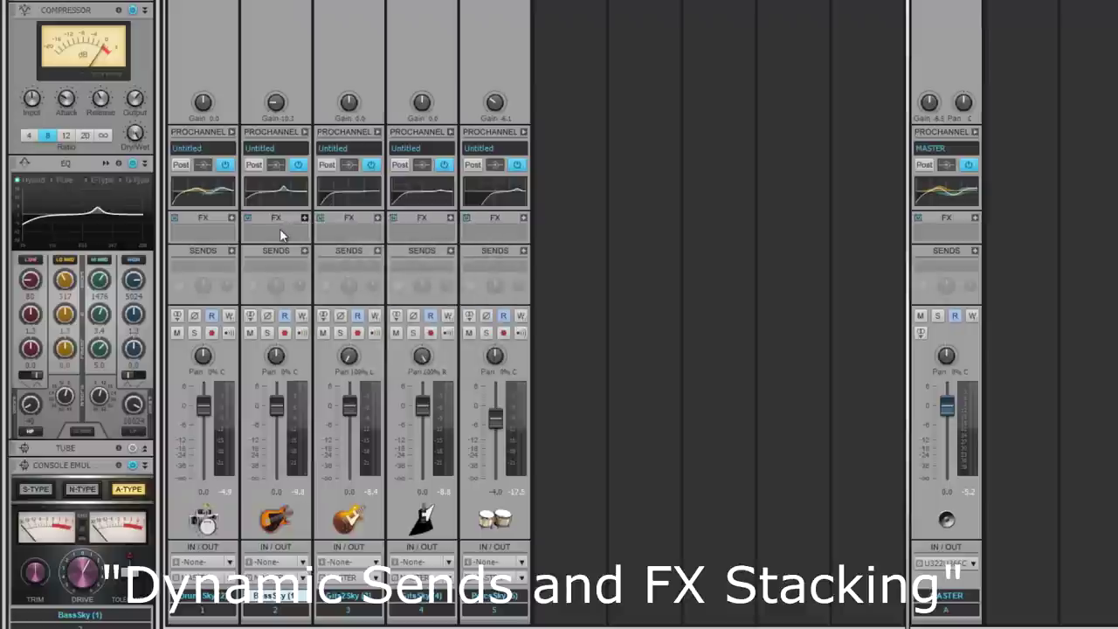
pyautogui.moveTo(303, 244)
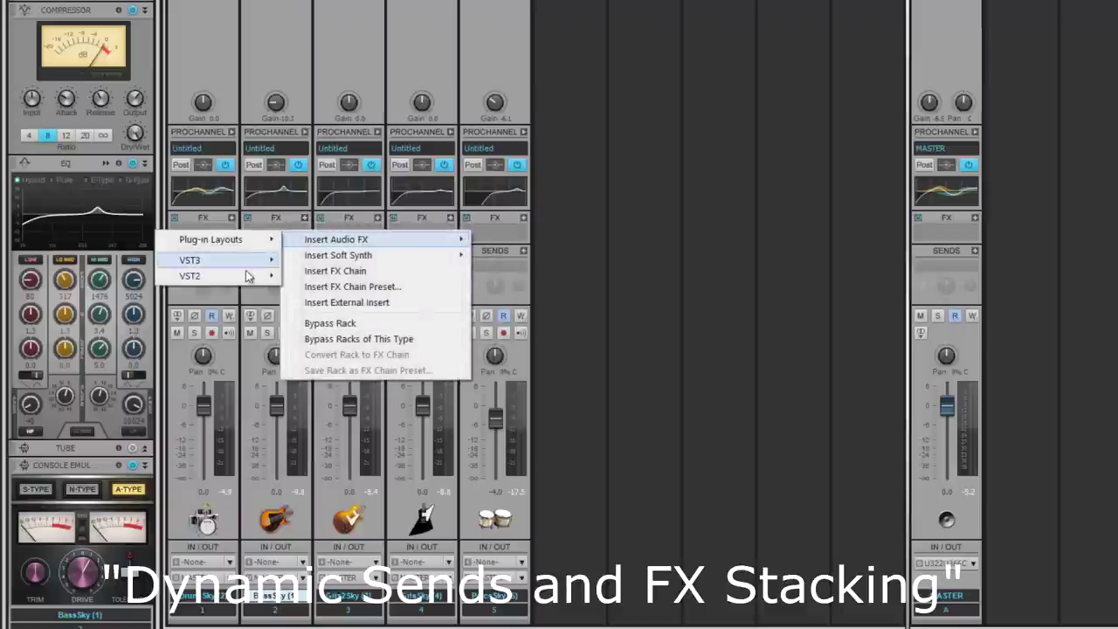
pyautogui.moveTo(224, 274)
pyautogui.click(316, 291)
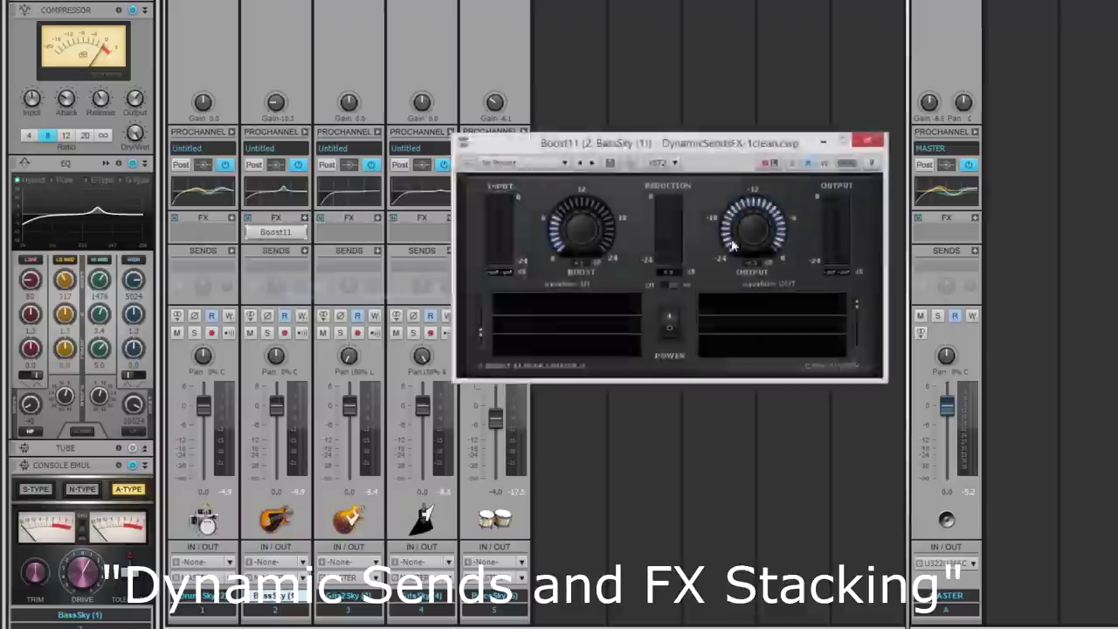
pyautogui.click(867, 140)
# - Add TL-64 Tube Leveler after Boost11 on channel 2
pyautogui.rightClick(306, 221)
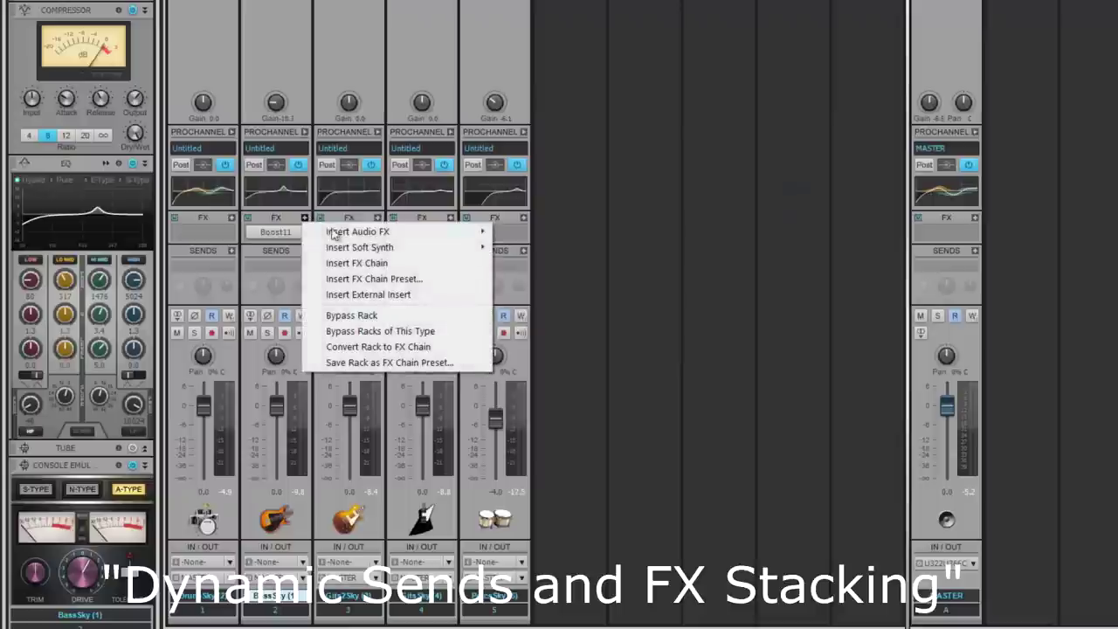
pyautogui.moveTo(332, 230)
pyautogui.moveTo(243, 272)
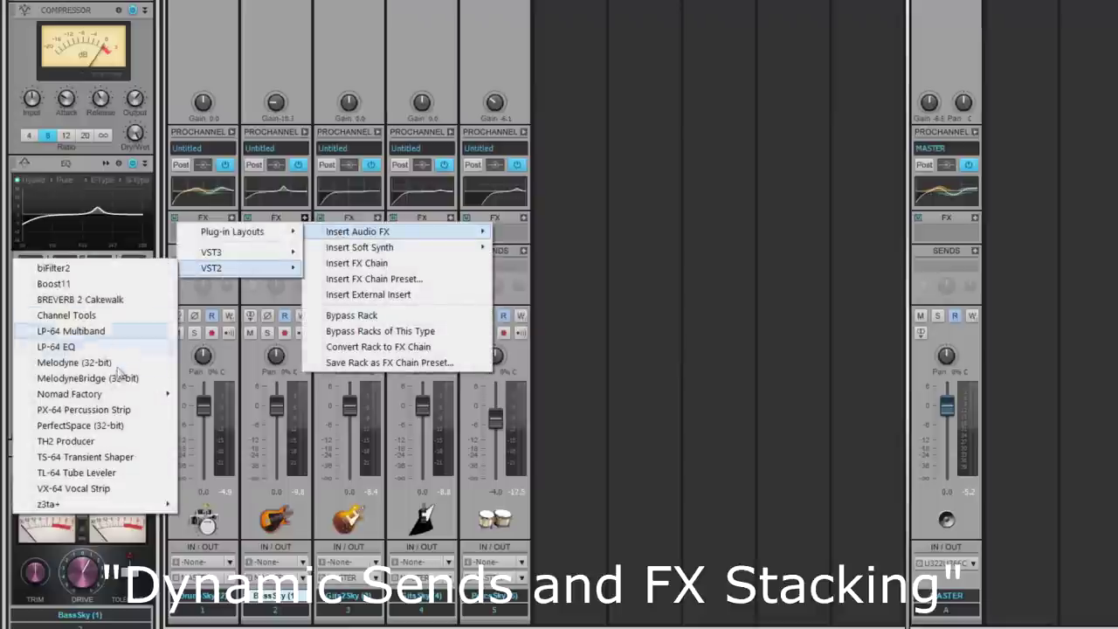
pyautogui.click(62, 474)
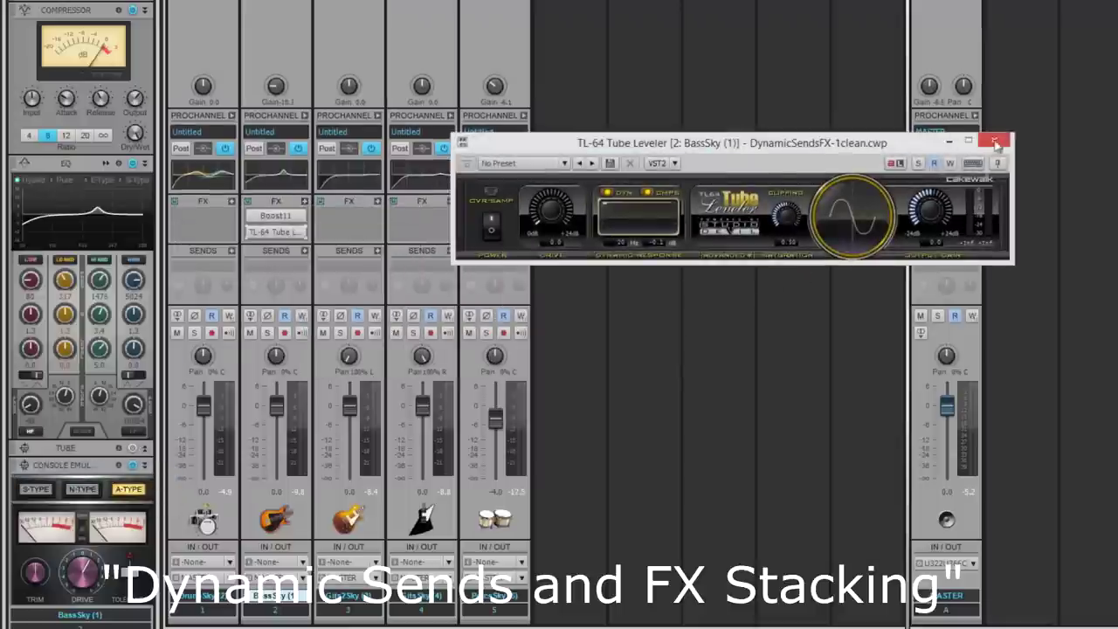
pyautogui.click(995, 141)
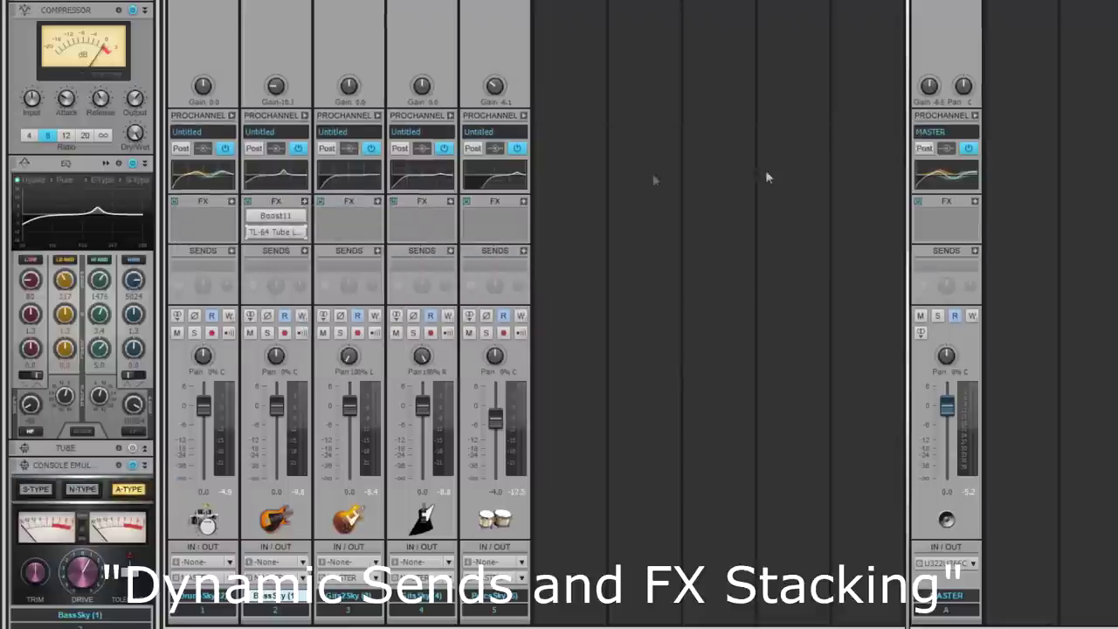
# - Add Nomad Factory BT Analog Chorus CH2S-3 as the third effect and start playback
pyautogui.click(306, 202)
pyautogui.moveTo(316, 217)
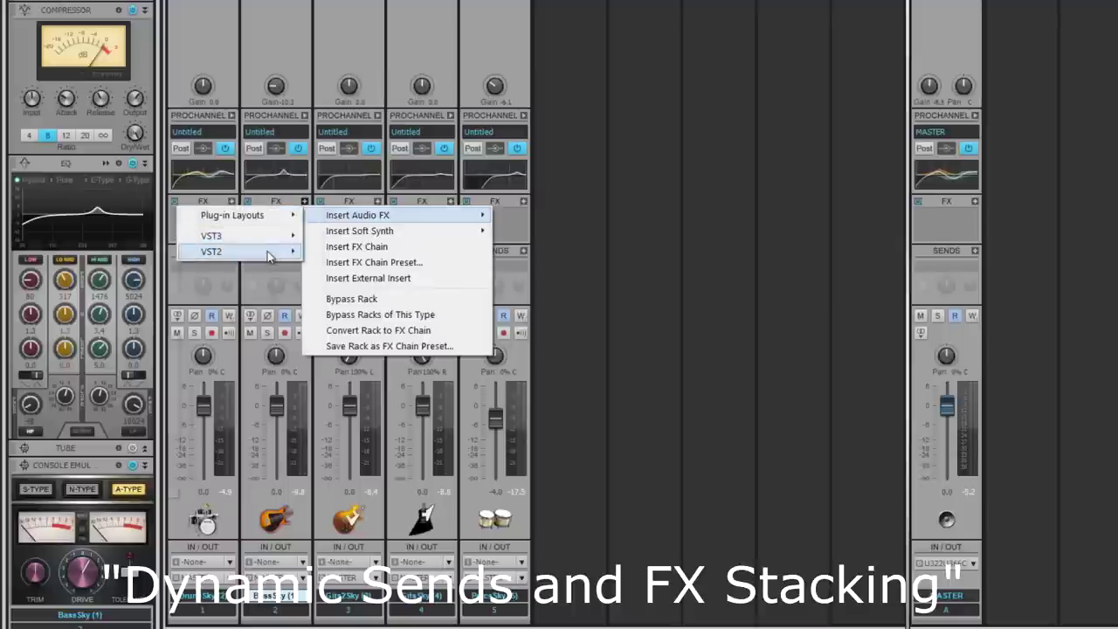
pyautogui.moveTo(269, 253)
pyautogui.moveTo(167, 377)
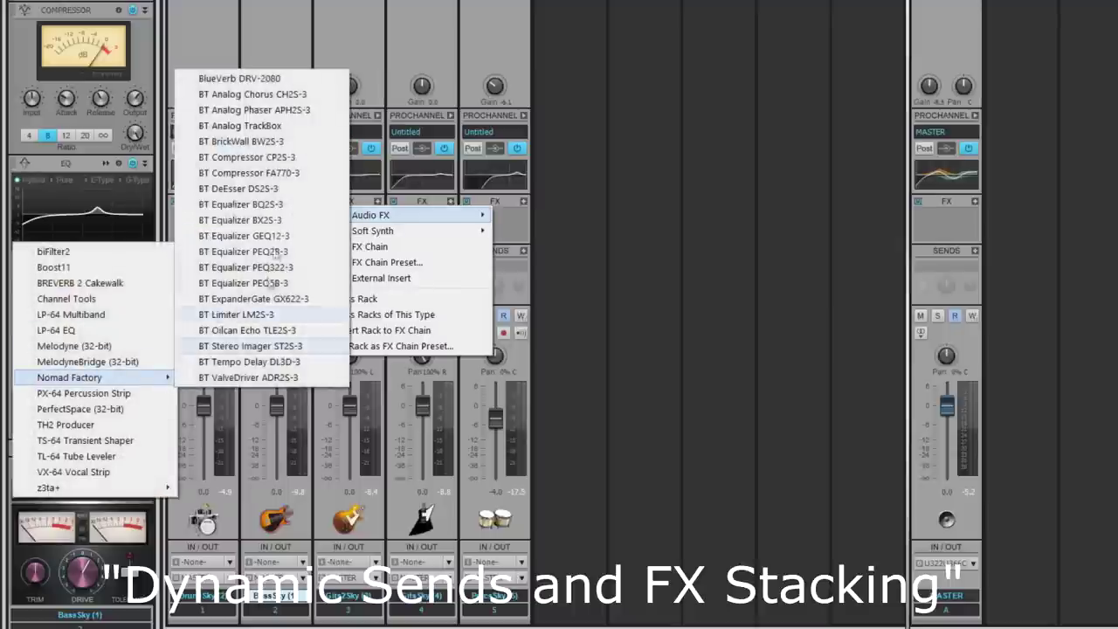
pyautogui.click(274, 94)
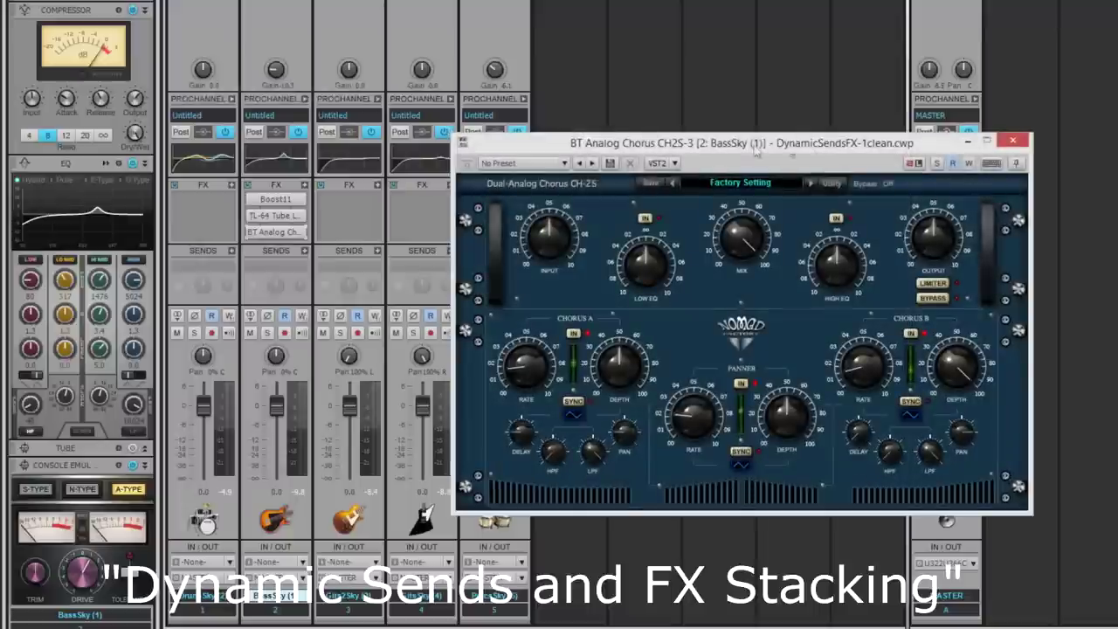
pyautogui.click(1012, 142)
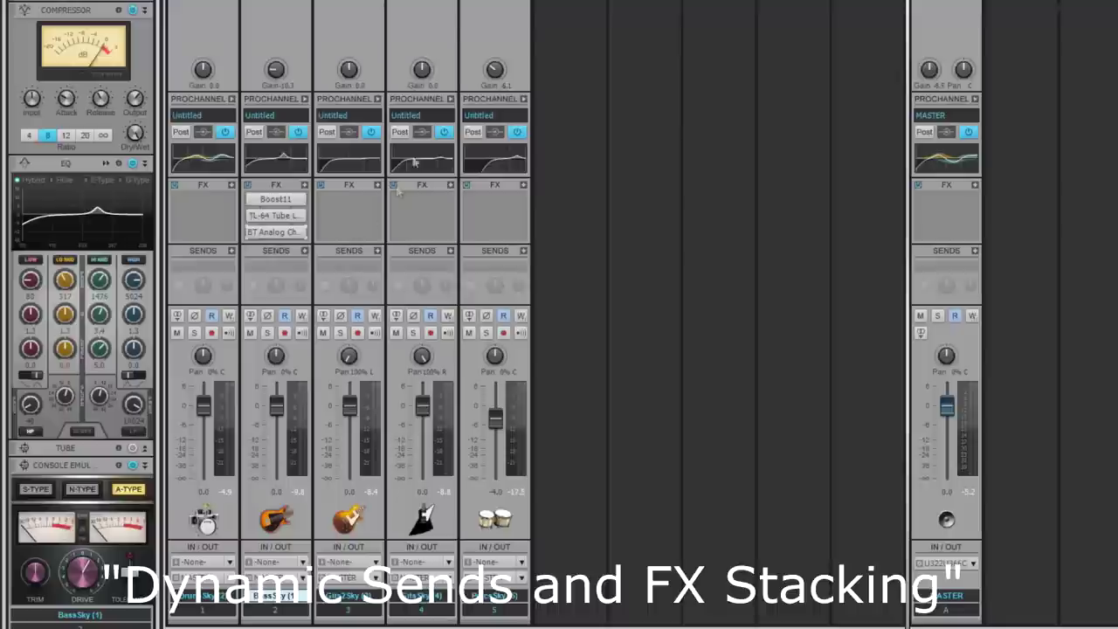
pyautogui.press('space')
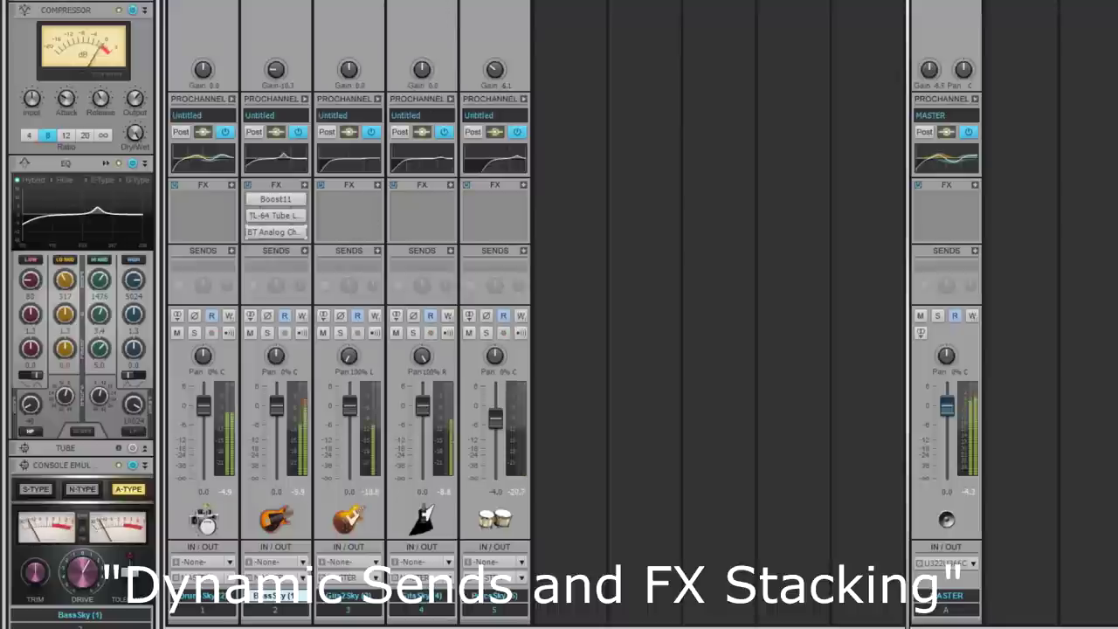
# - Solo the BassSky channel and bring up its send destination list
pyautogui.click(268, 333)
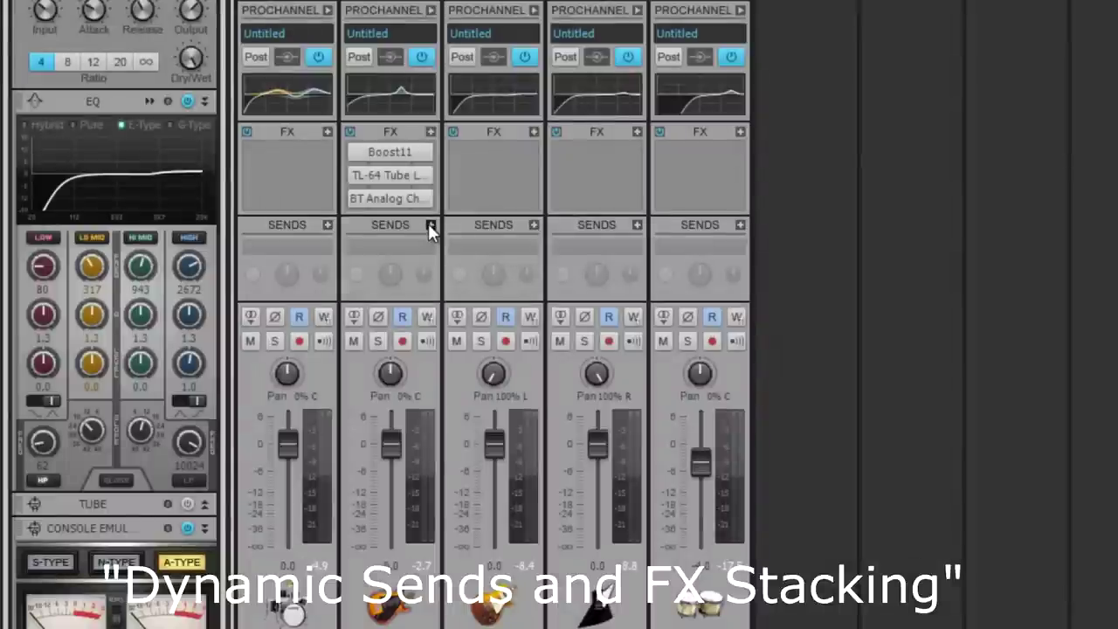
pyautogui.click(429, 226)
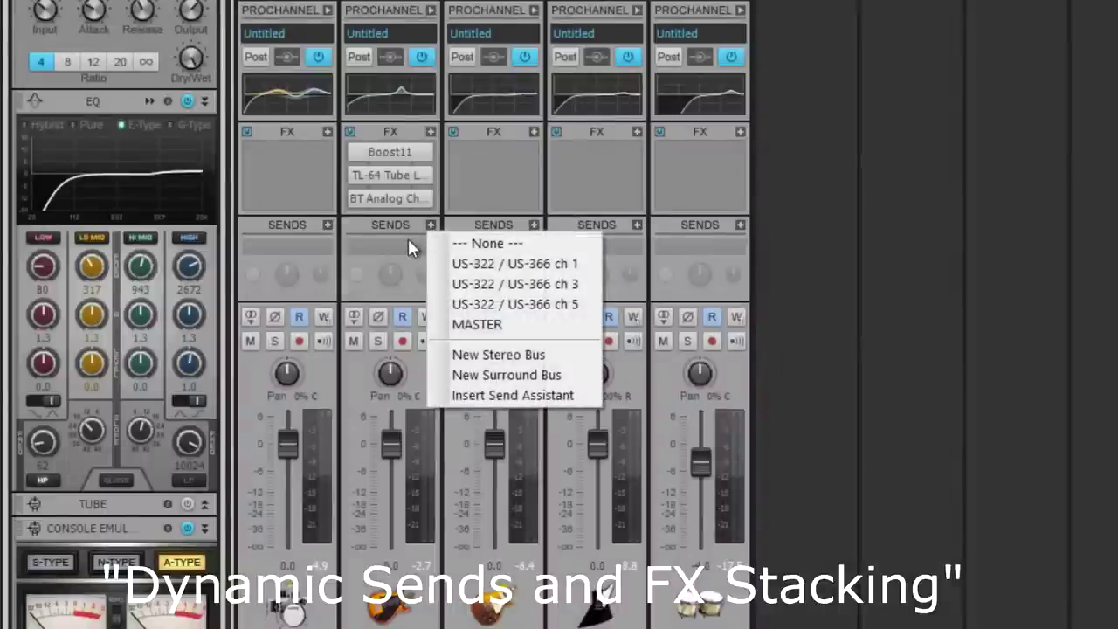
# - In Insert Send Assistant, choose a new bus and name it ReVerb
pyautogui.click(394, 245)
pyautogui.rightClick(401, 253)
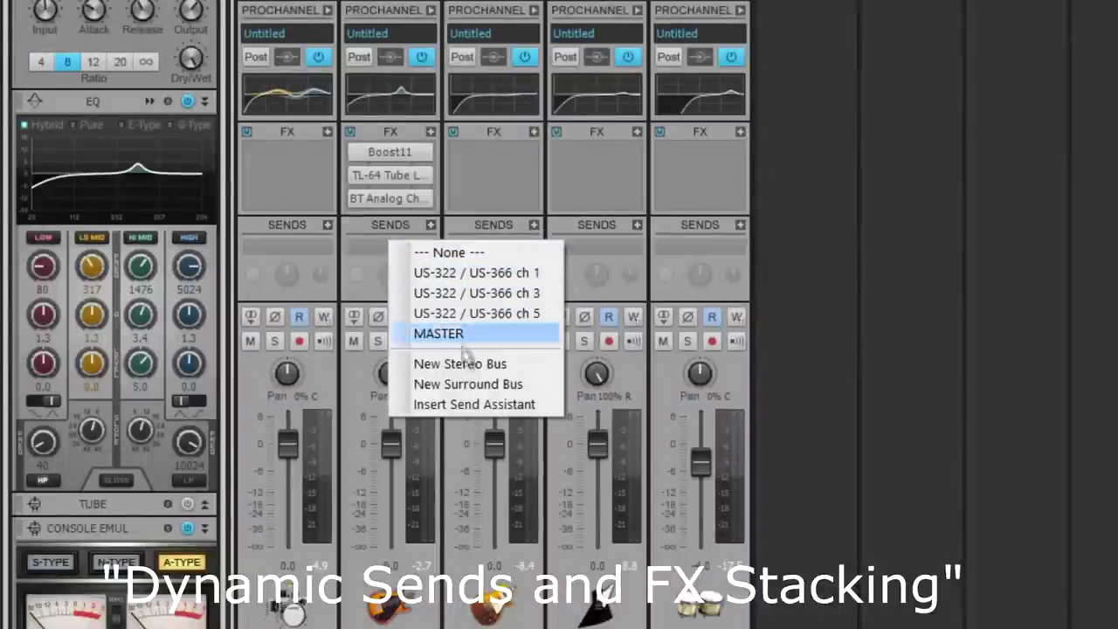
pyautogui.click(466, 404)
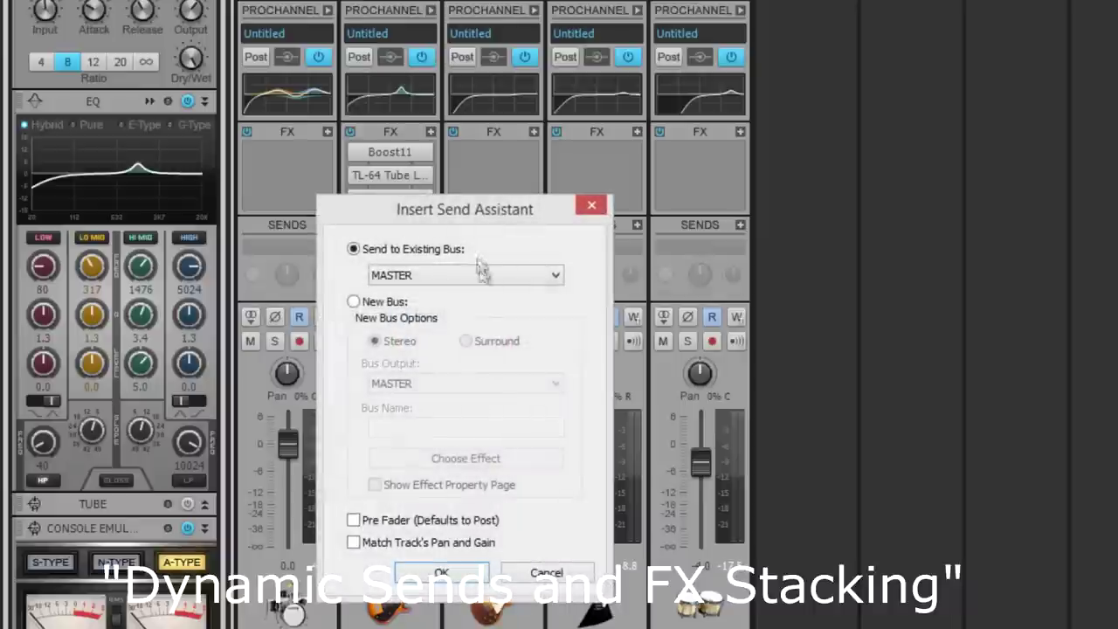
pyautogui.moveTo(463, 225); pyautogui.dragTo(937, 64)
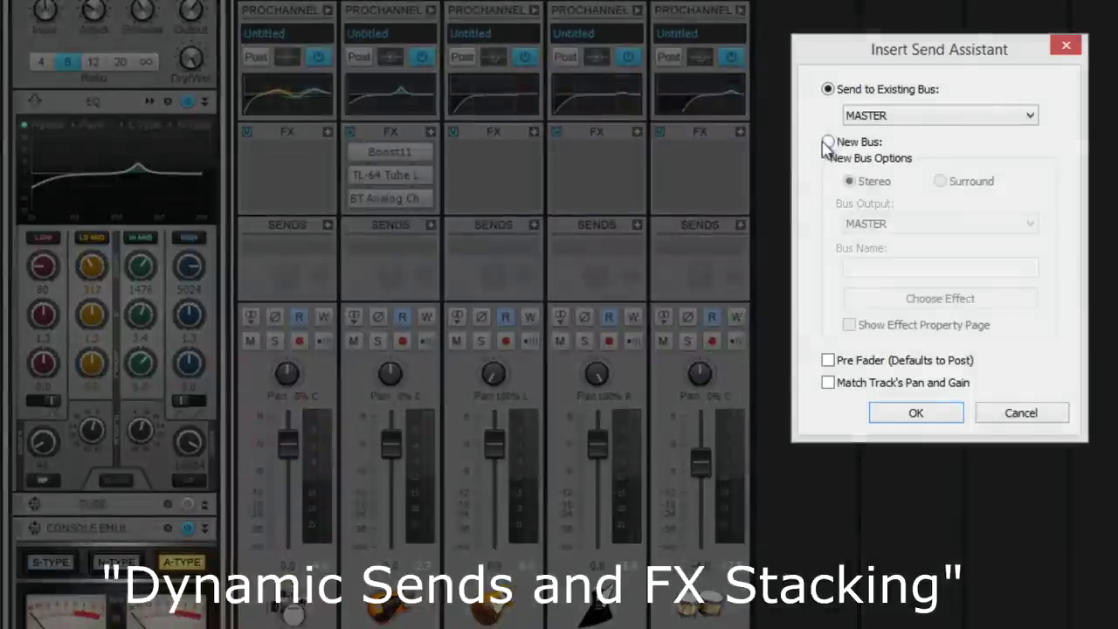
pyautogui.click(827, 142)
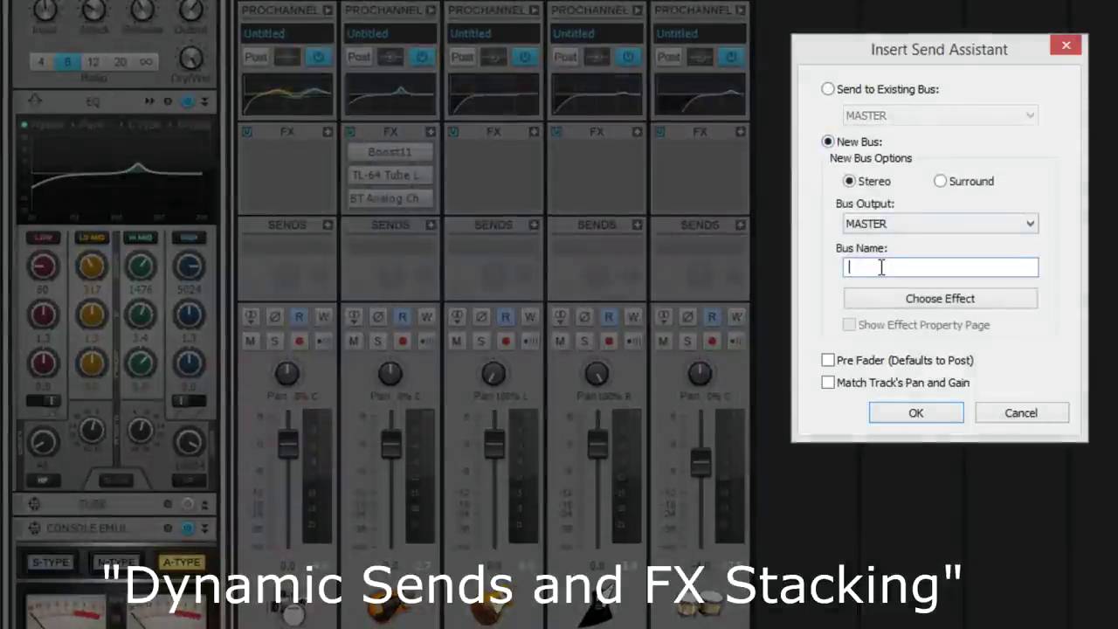
pyautogui.write('ReVer')
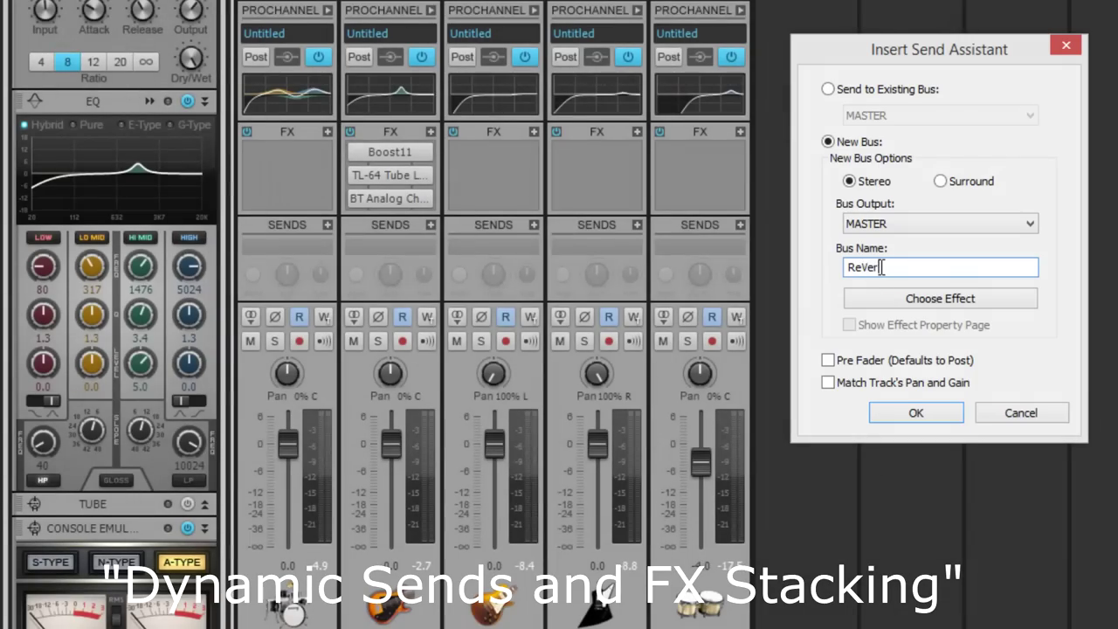
pyautogui.write('b')
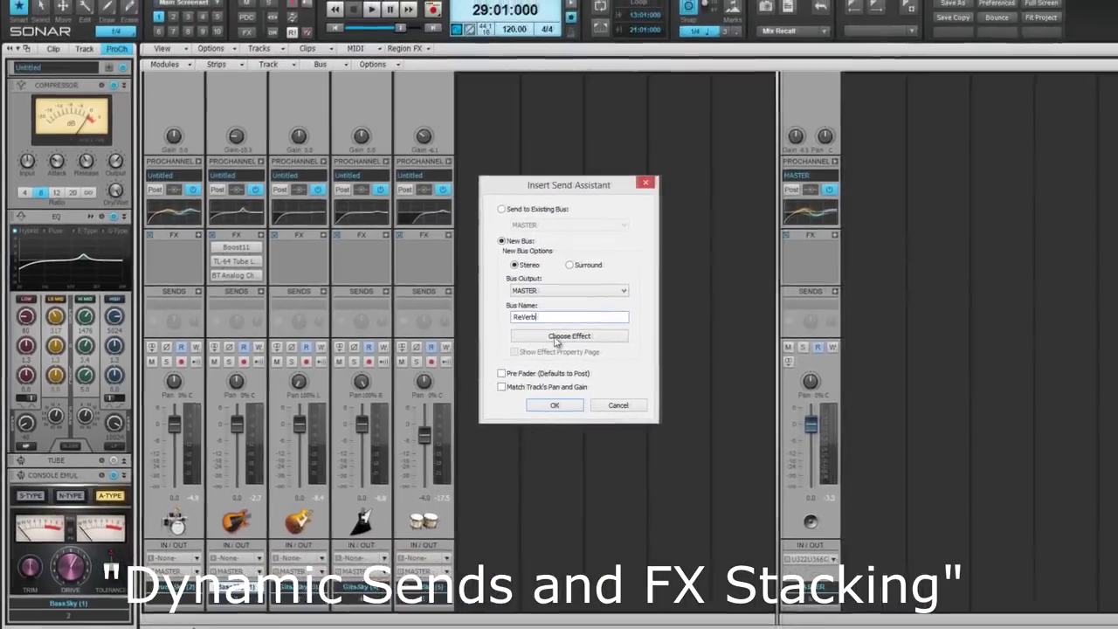
# - Assign BREVERB 2 as the ReVerb bus effect and confirm the send
pyautogui.click(556, 341)
pyautogui.moveTo(555, 364)
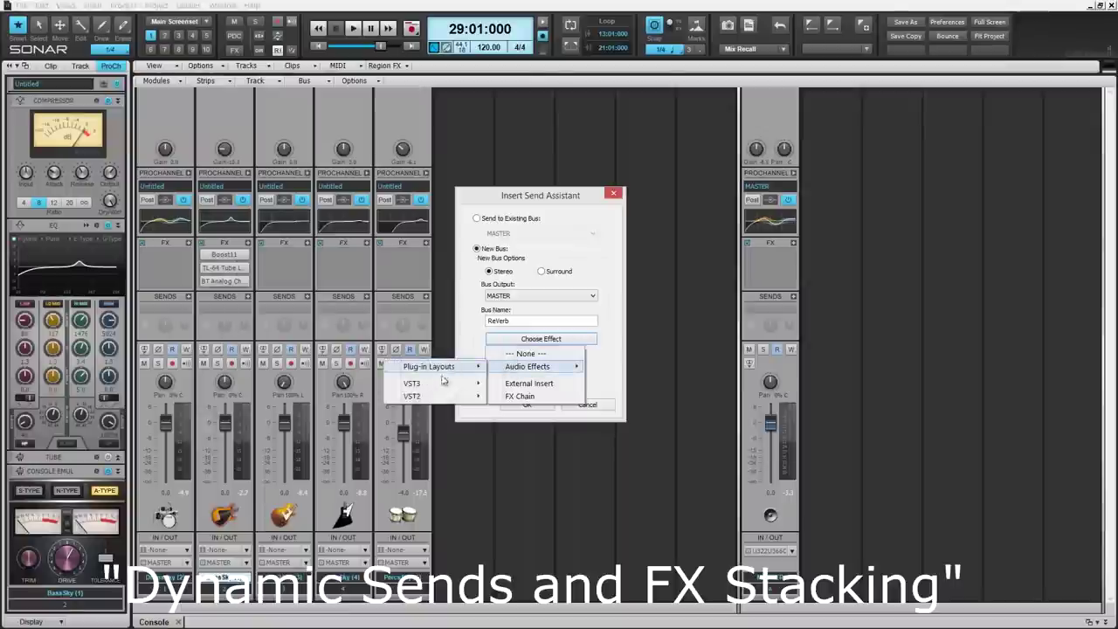
pyautogui.moveTo(419, 394)
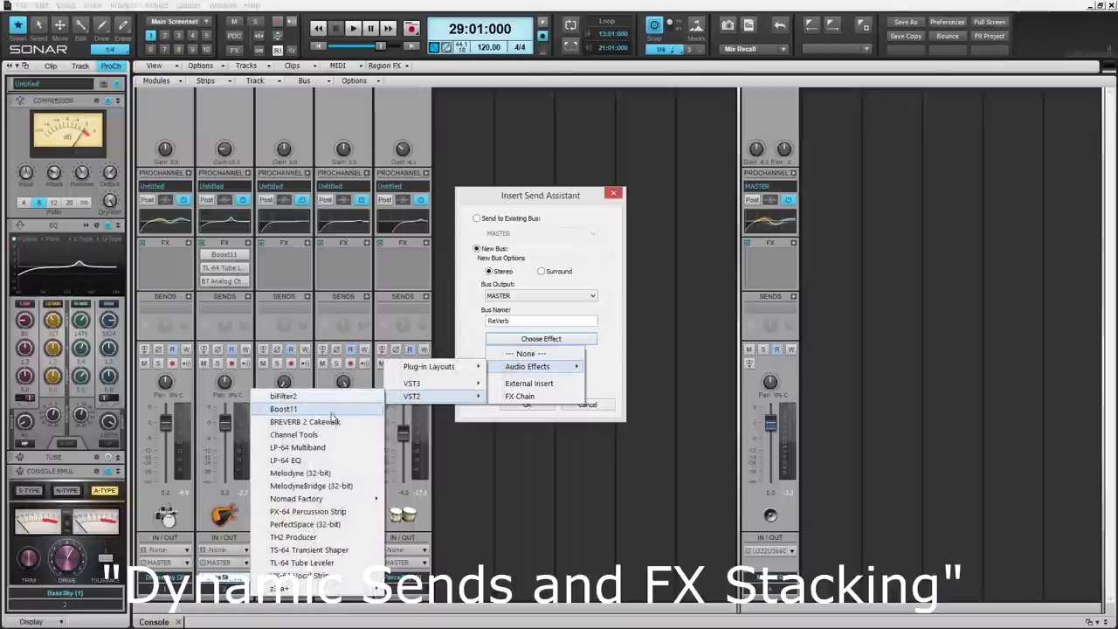
pyautogui.click(331, 417)
pyautogui.click(519, 407)
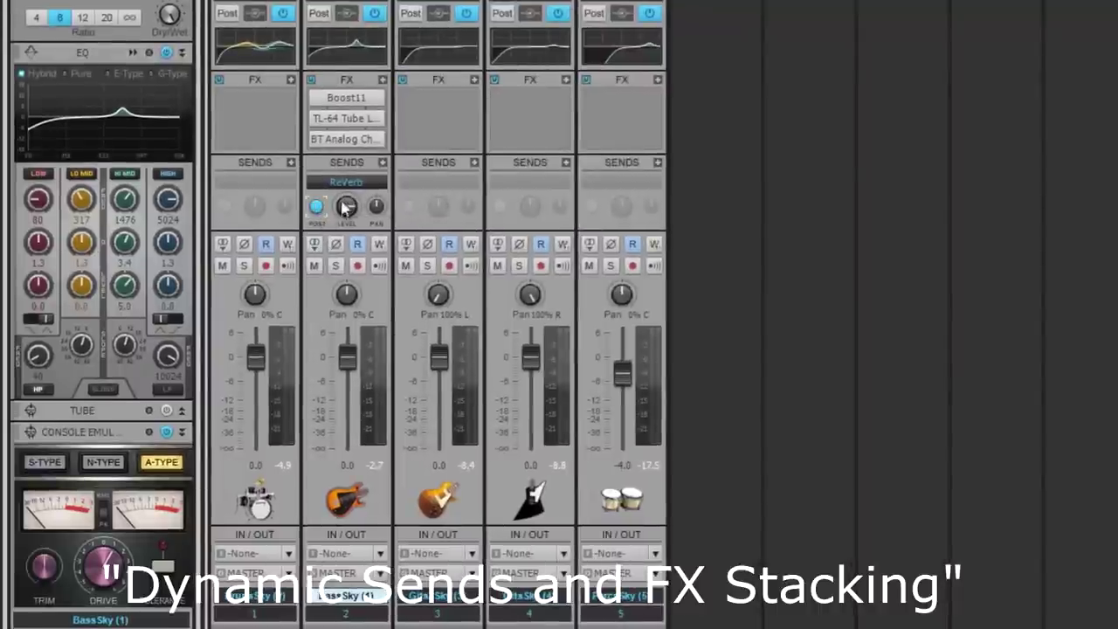
# - Reopen Insert Send Assistant for track 2 and move the dialog aside
pyautogui.click(382, 164)
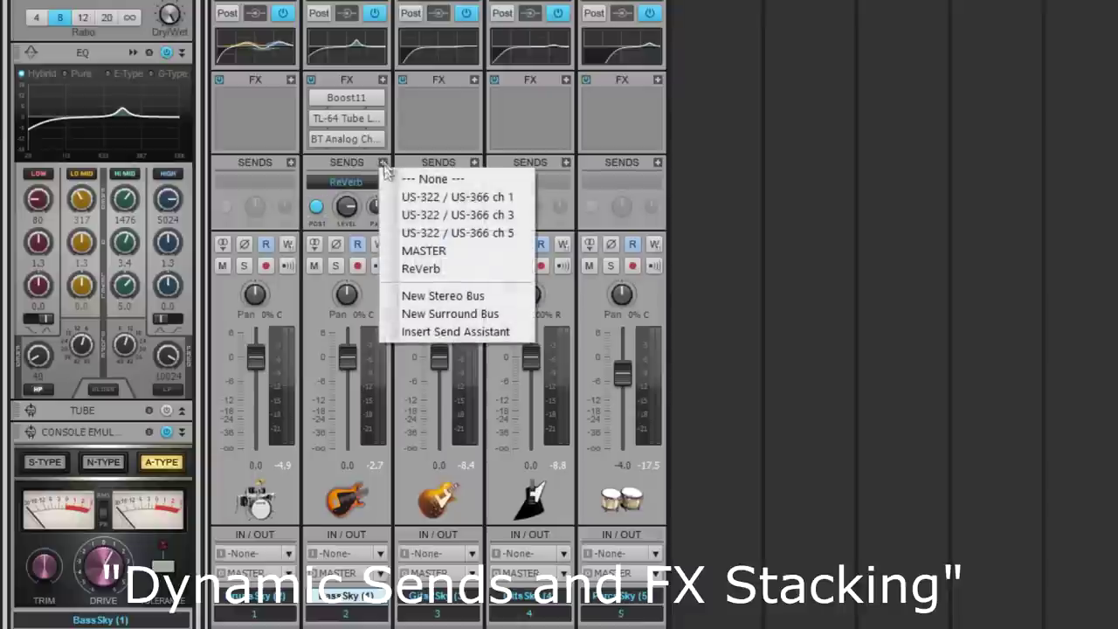
pyautogui.click(450, 327)
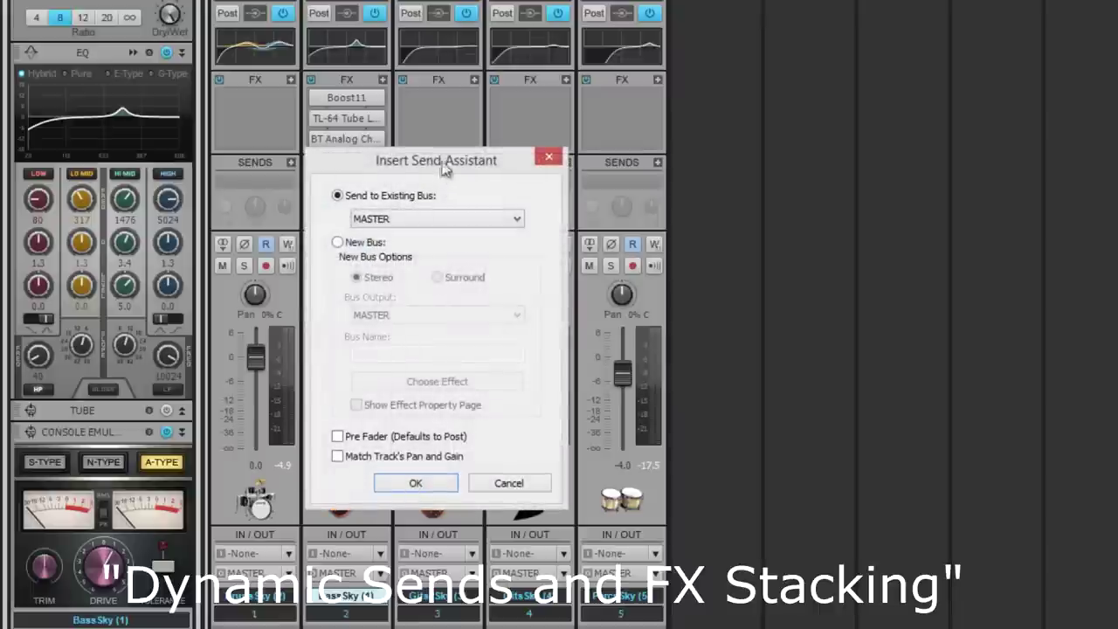
pyautogui.moveTo(441, 171); pyautogui.dragTo(820, 53)
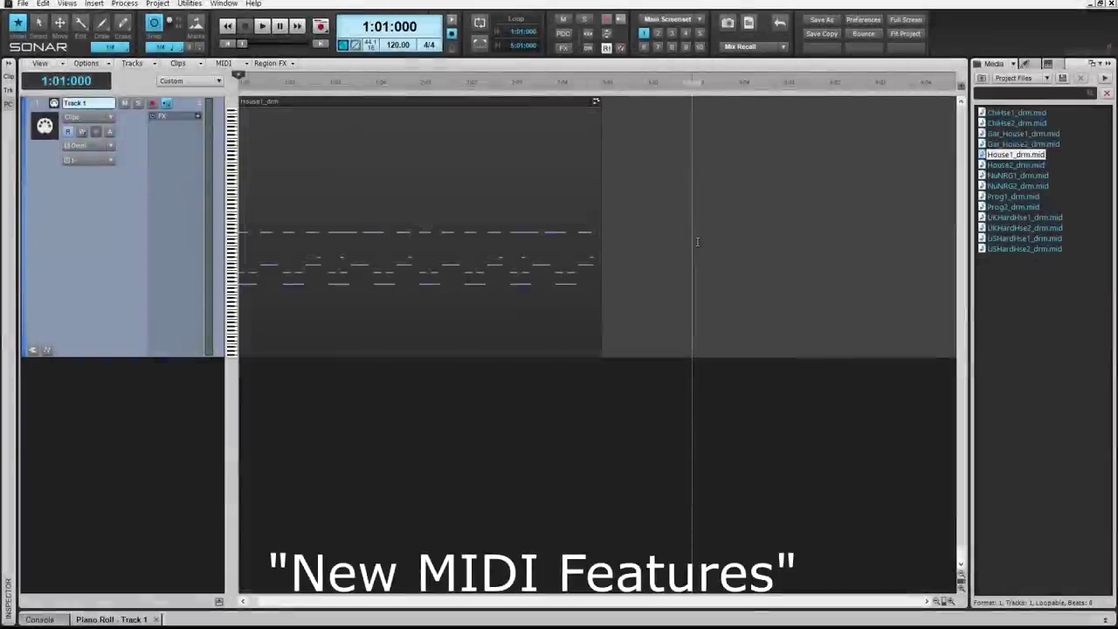
# - Turn Snap off and switch the Draw tool to Pattern mode through the Tool HUD
pyautogui.click(155, 21)
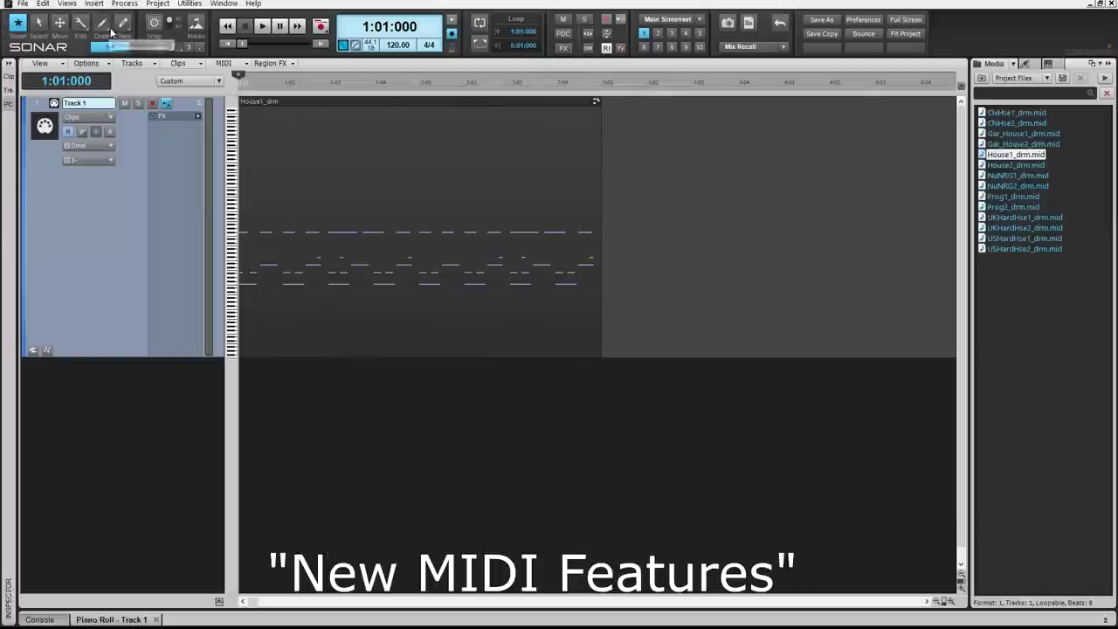
pyautogui.click(109, 32)
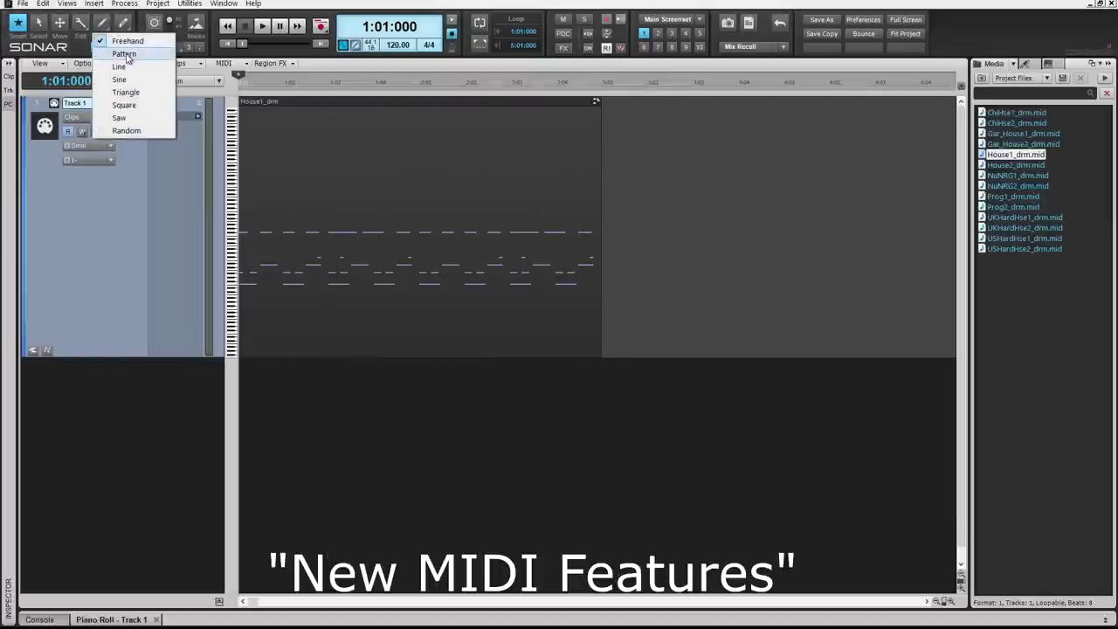
pyautogui.press('t')
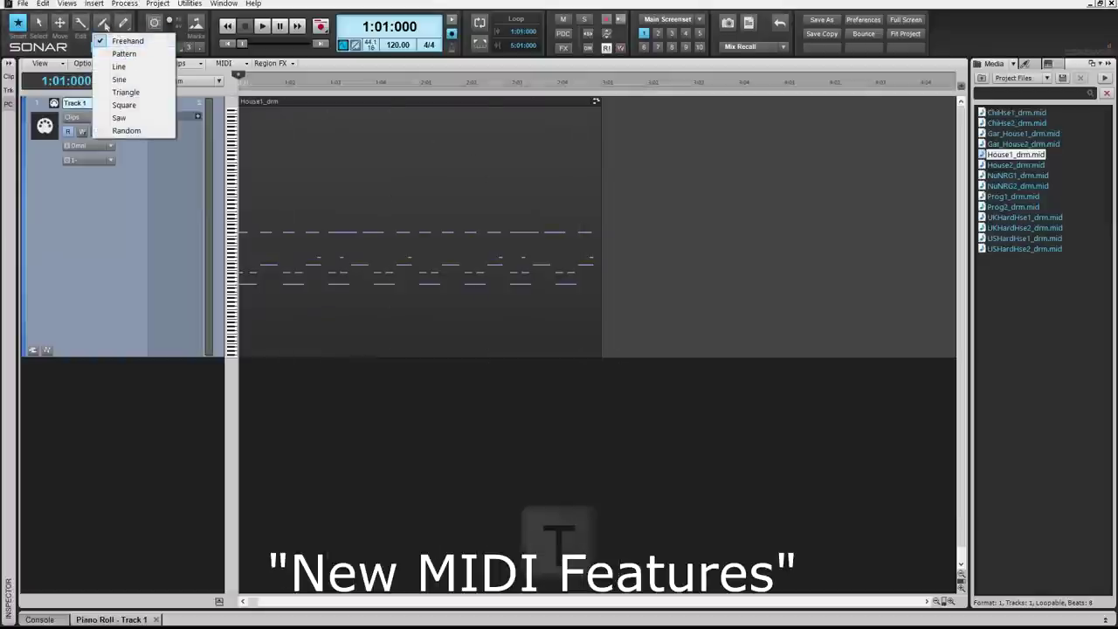
pyautogui.click(608, 165)
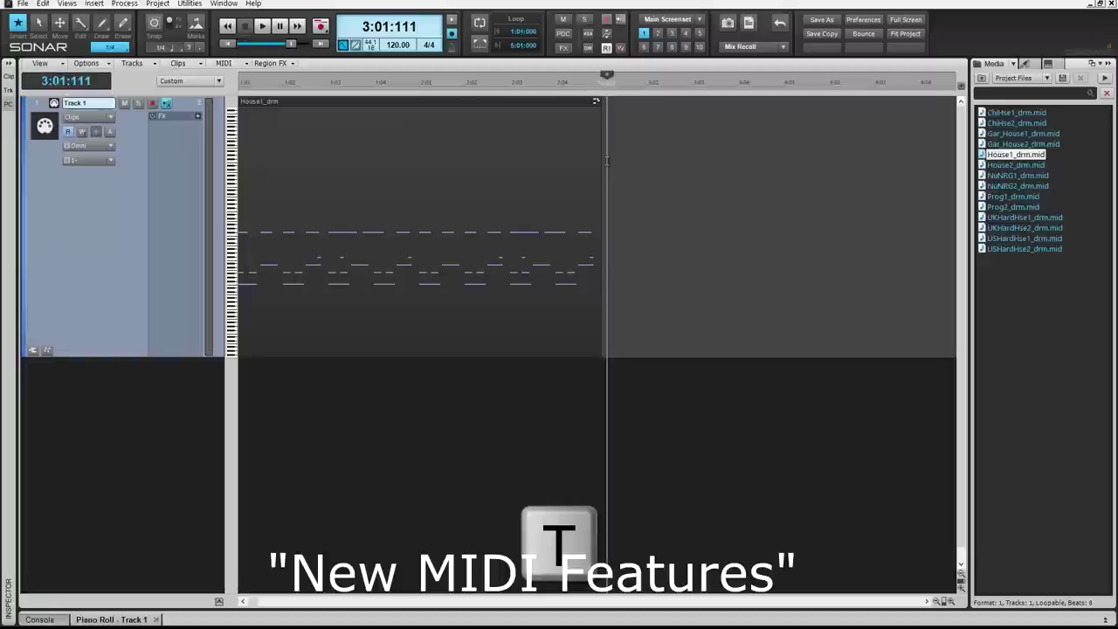
pyautogui.press('t')
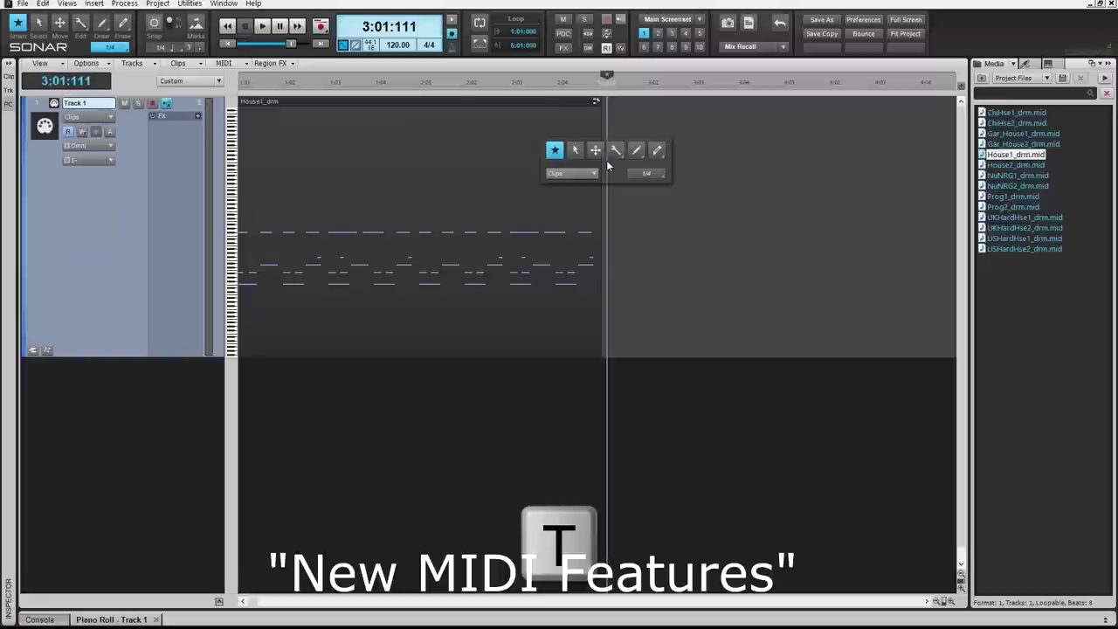
pyautogui.click(642, 158)
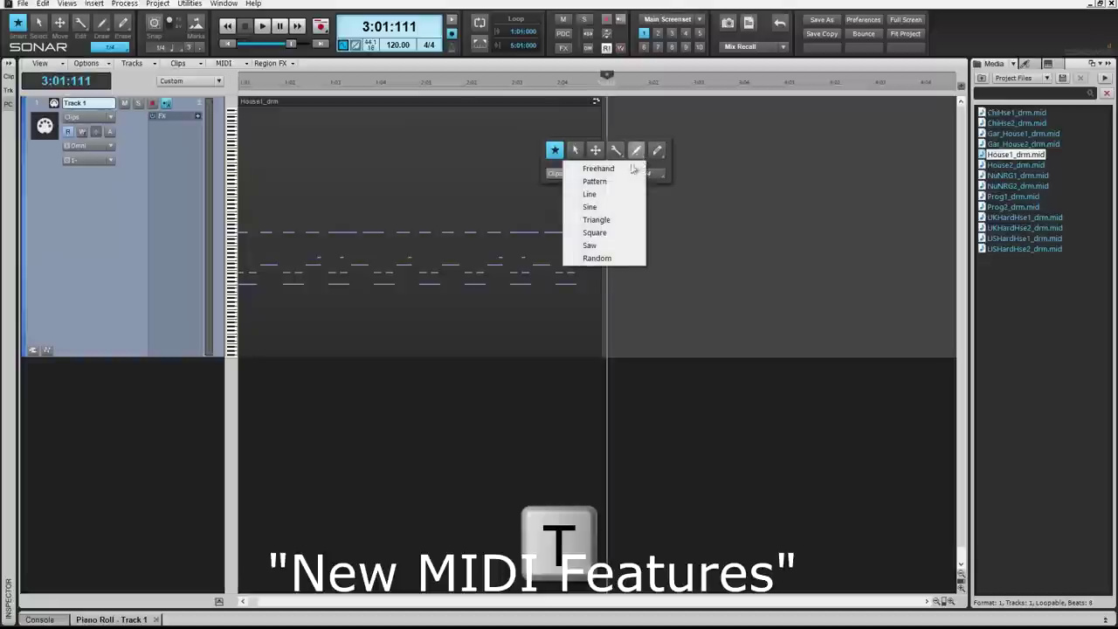
pyautogui.click(623, 182)
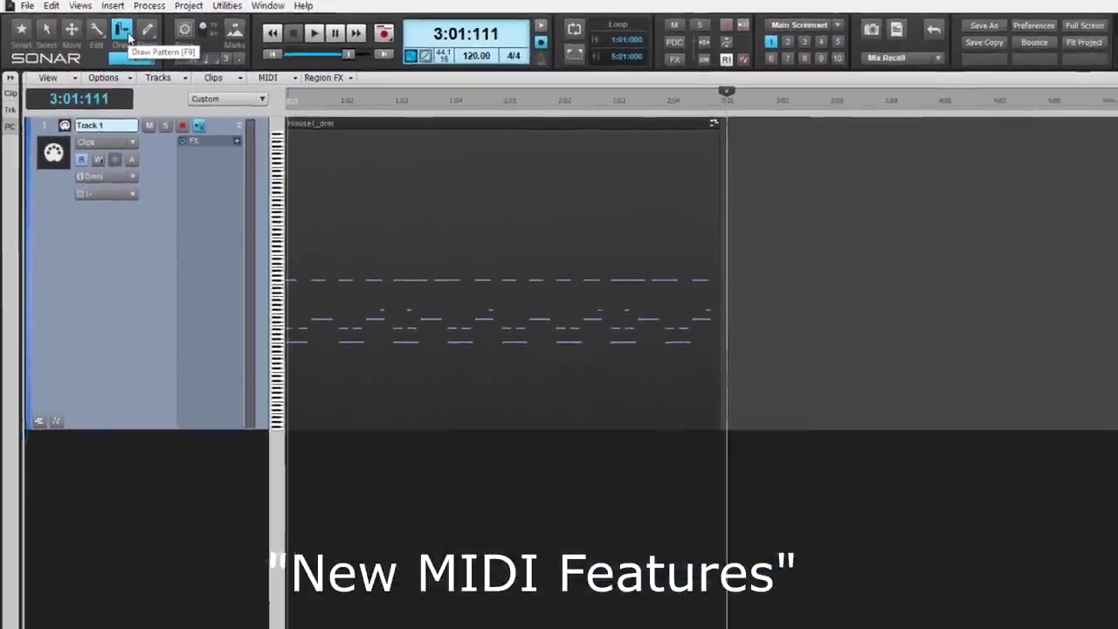
# - Switch to the Smart tool, enable 1/4 snap, and select a beat span in House1_drm
pyautogui.press('t')
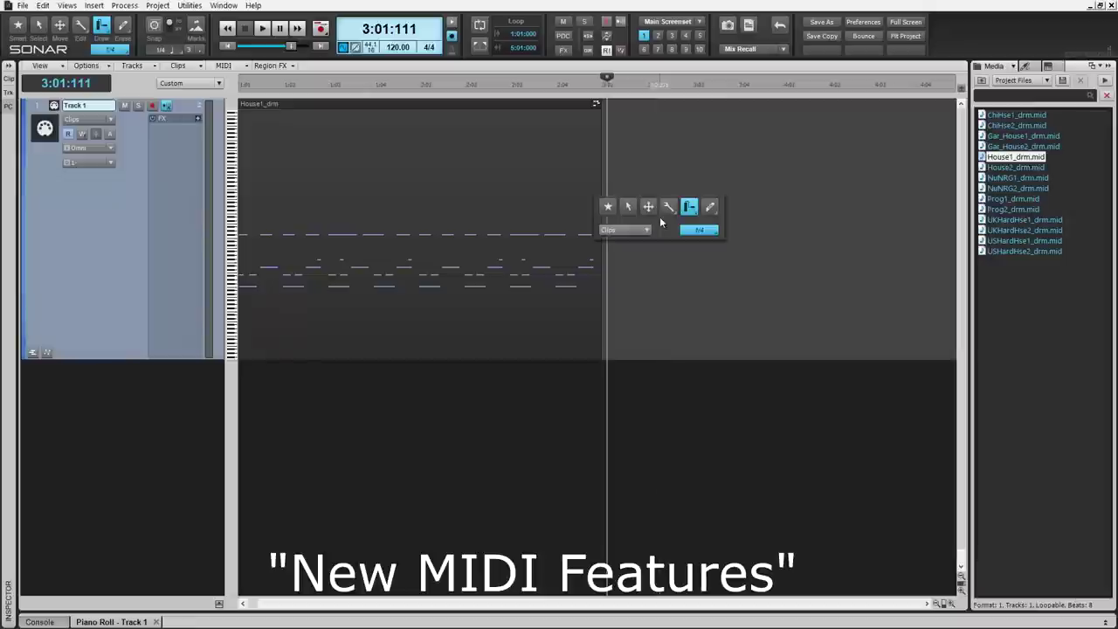
pyautogui.click(607, 207)
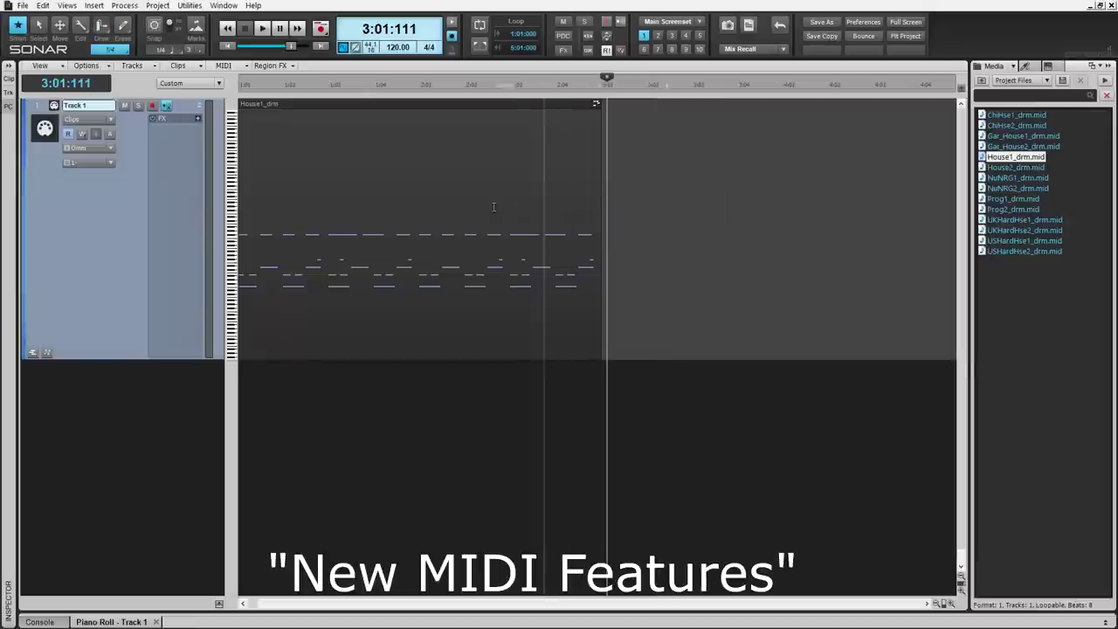
pyautogui.click(165, 29)
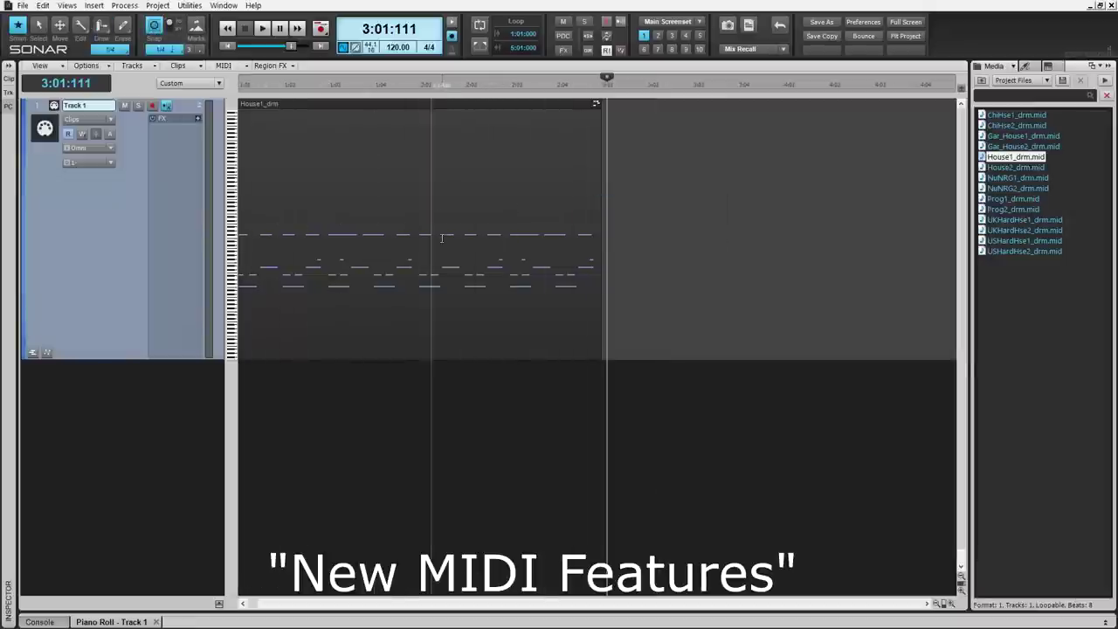
pyautogui.moveTo(455, 238); pyautogui.dragTo(508, 252)
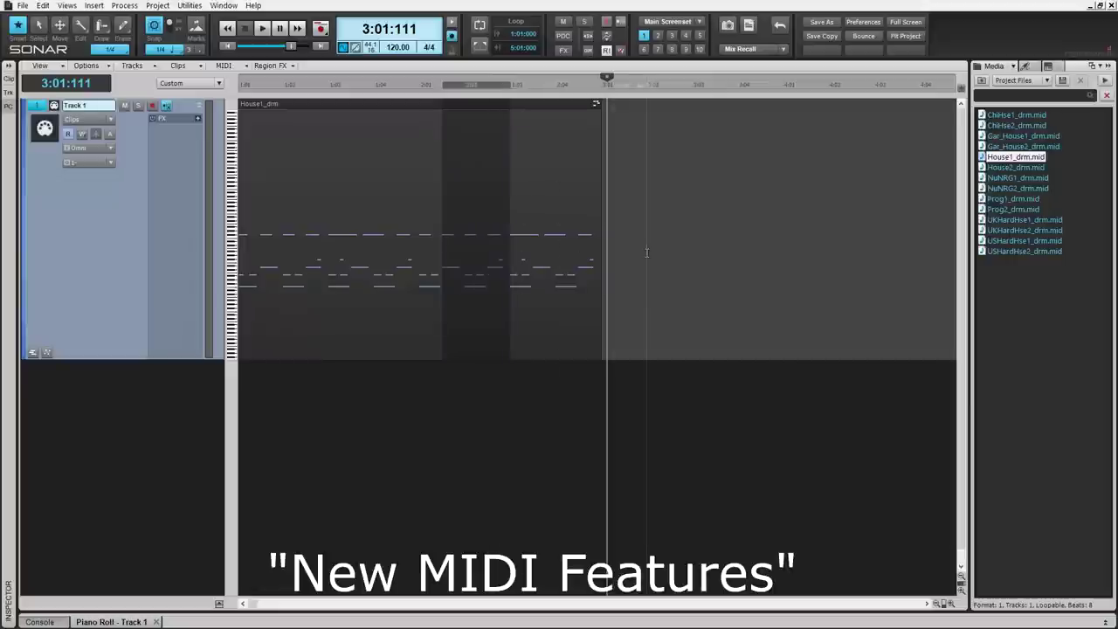
# - Paint Pattern from House1_drm clips after the original drum clip with the Pattern tool
pyautogui.press('t')
pyautogui.click(685, 192)
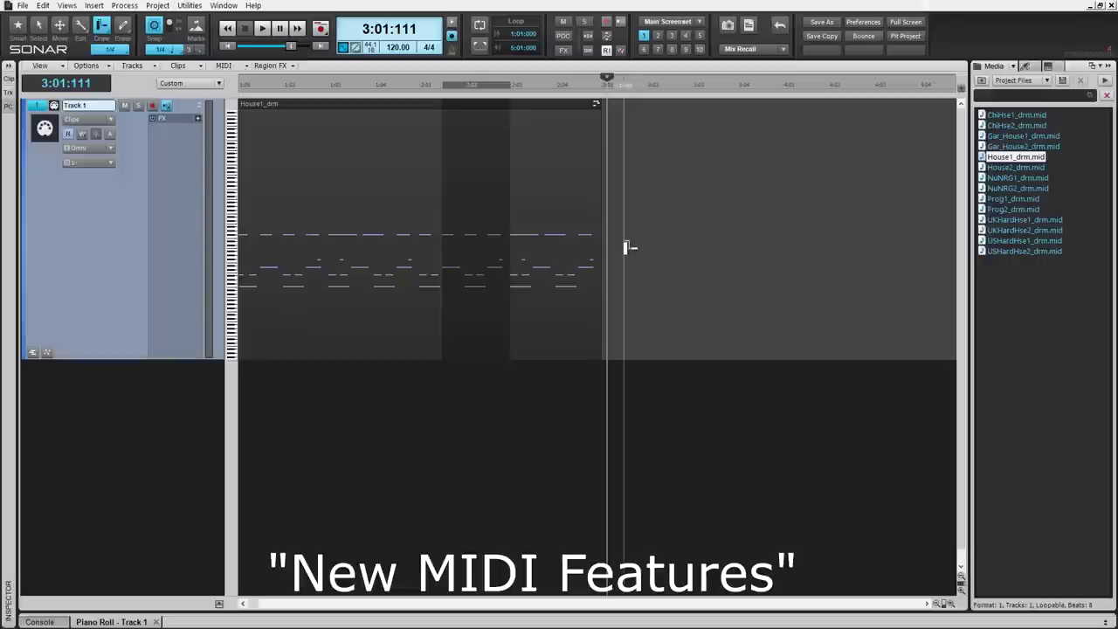
pyautogui.moveTo(625, 247)
pyautogui.mouseDown()
pyautogui.moveTo(941, 260)
pyautogui.moveTo(736, 269)
pyautogui.moveTo(918, 262)
pyautogui.moveTo(823, 270)
pyautogui.moveTo(673, 261)
pyautogui.moveTo(809, 260)
pyautogui.moveTo(800, 266)
pyautogui.mouseUp()
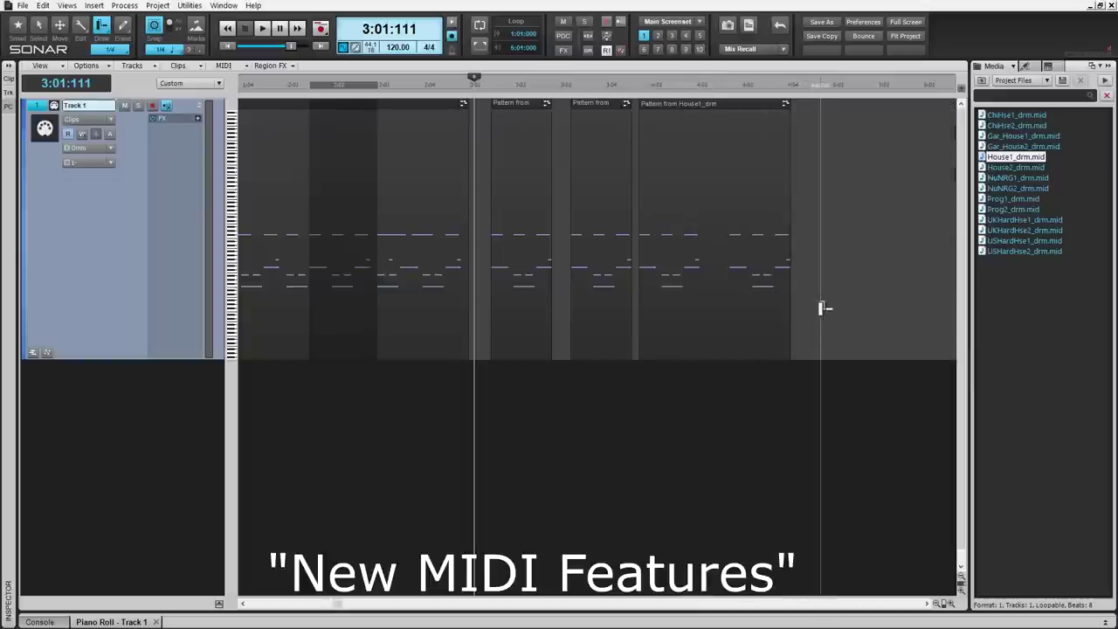
# - With the Smart tool, drag a Pattern clip into the media browser
pyautogui.press('t')
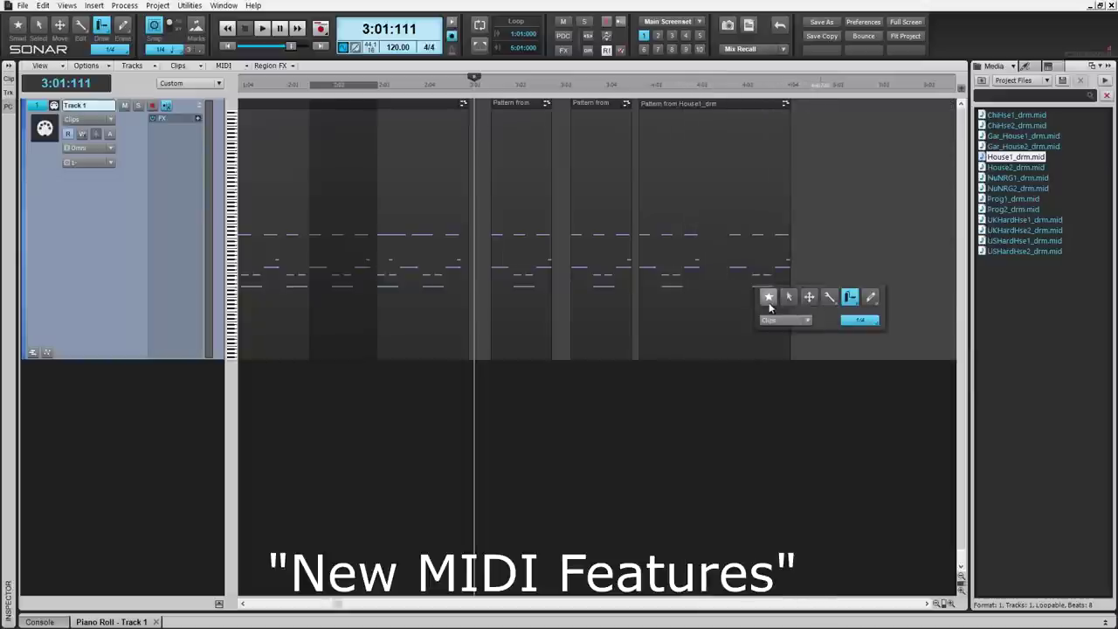
pyautogui.click(768, 298)
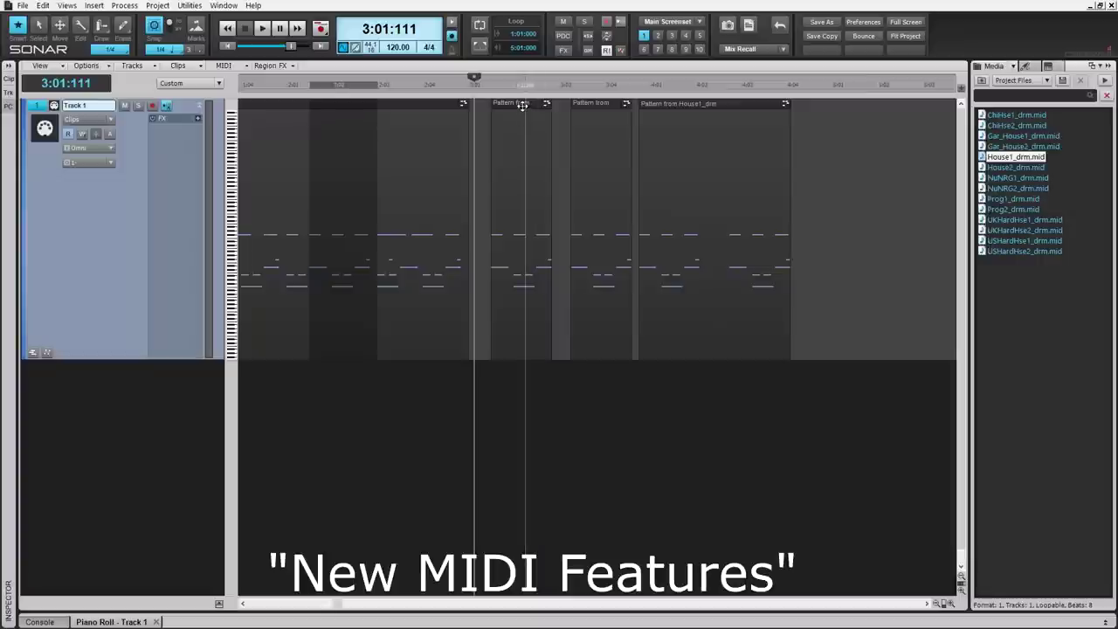
pyautogui.moveTo(522, 104); pyautogui.dragTo(1000, 316)
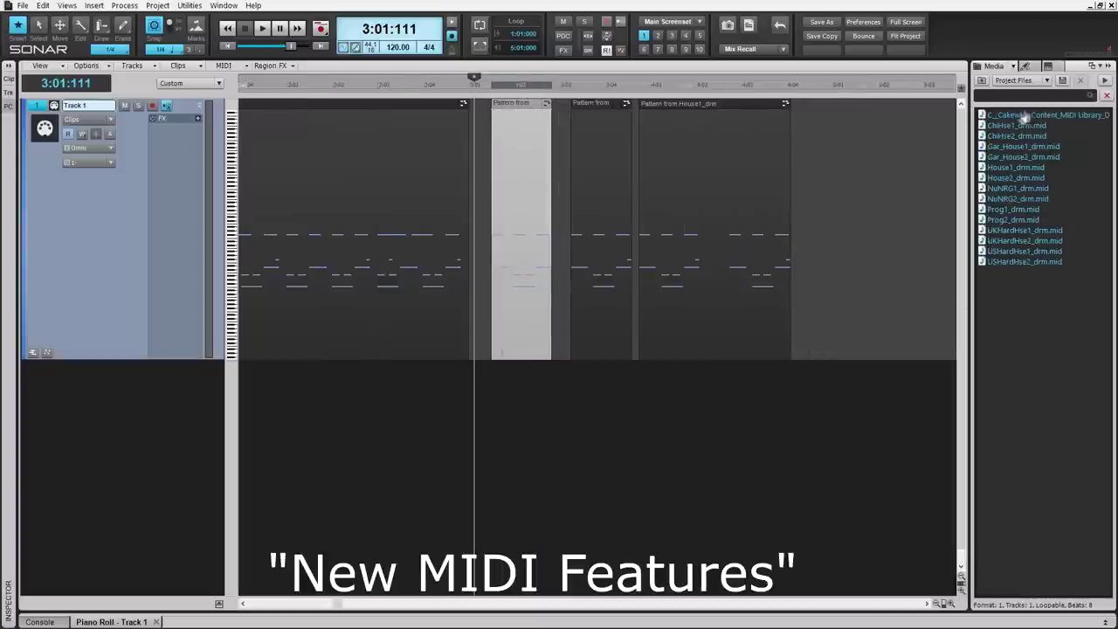
# - Rename the new media file to First.mid and move the Now time to bar 5
pyautogui.click(1022, 115)
pyautogui.rightClick(1019, 115)
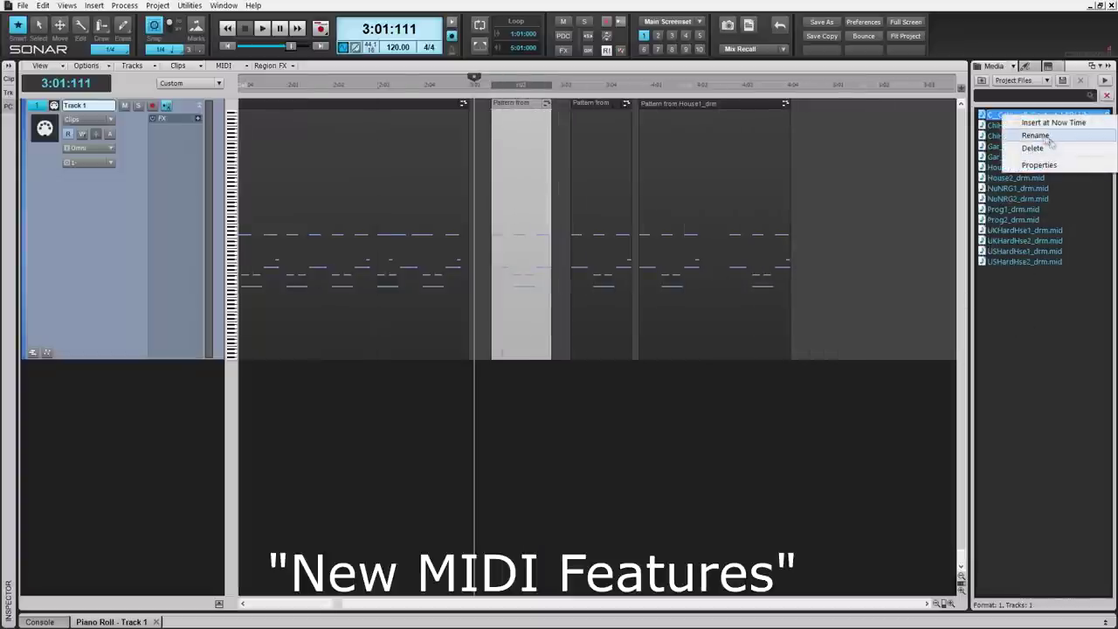
pyautogui.click(1035, 137)
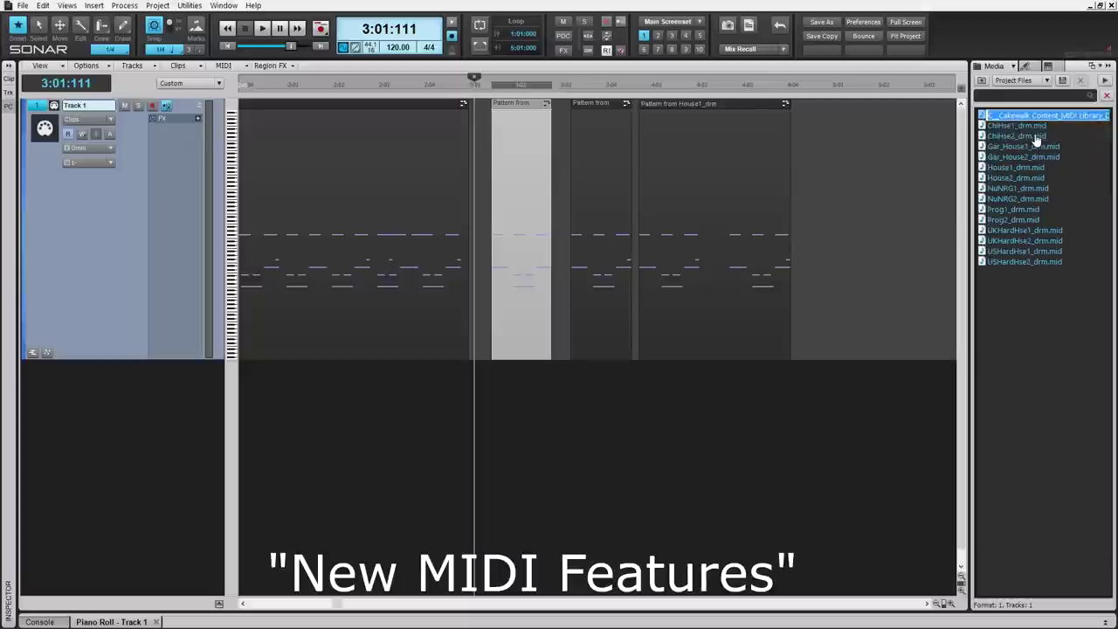
pyautogui.write('Fa')
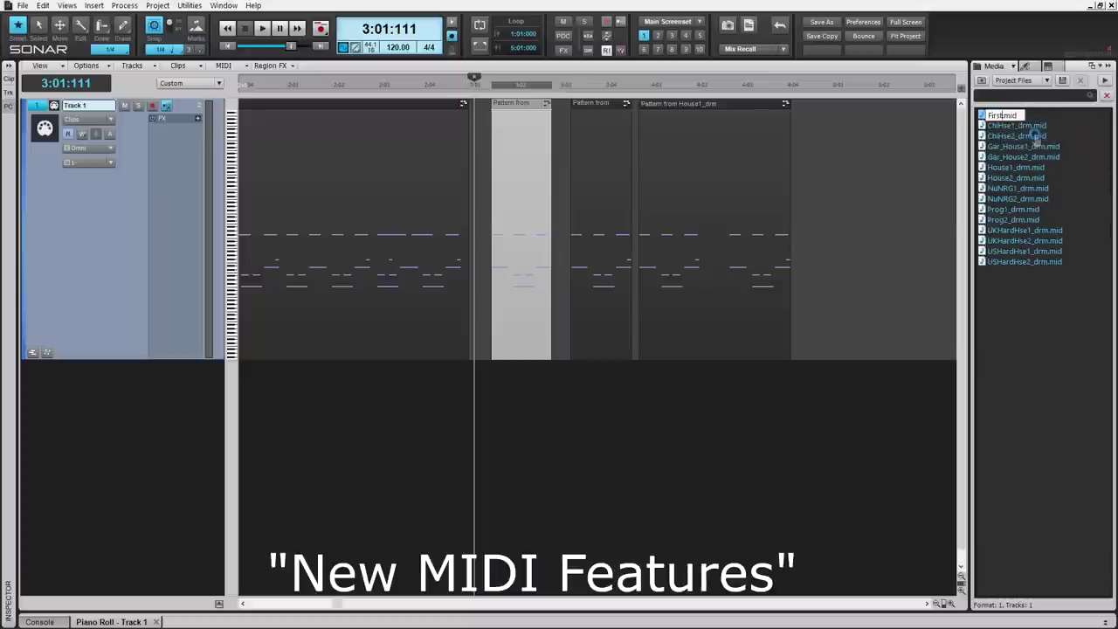
pyautogui.write('rst')
pyautogui.press('Return')
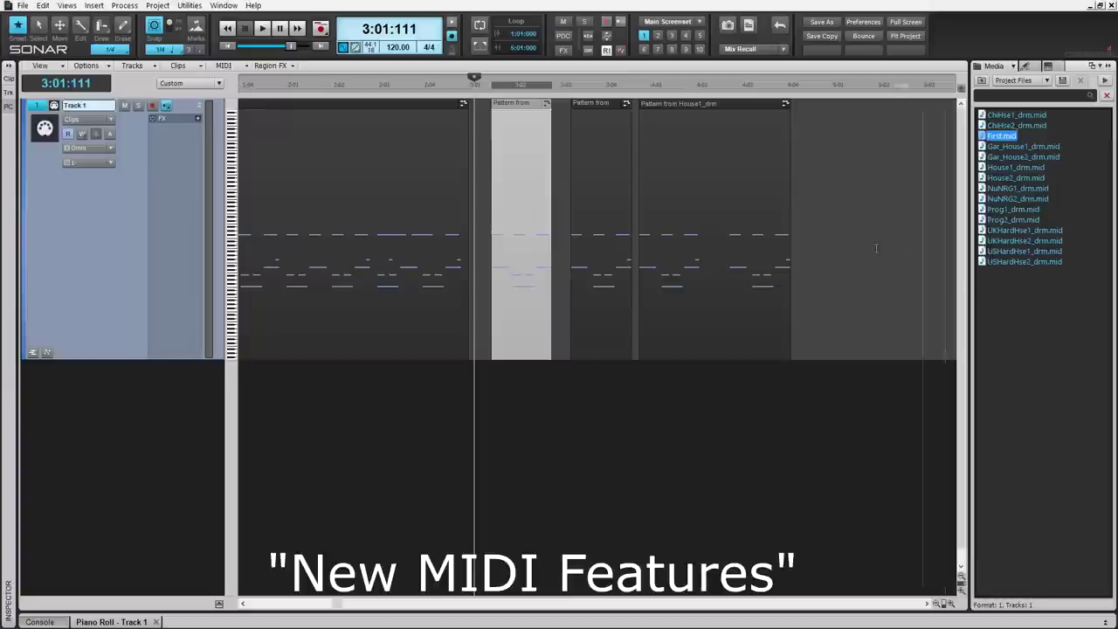
pyautogui.click(843, 192)
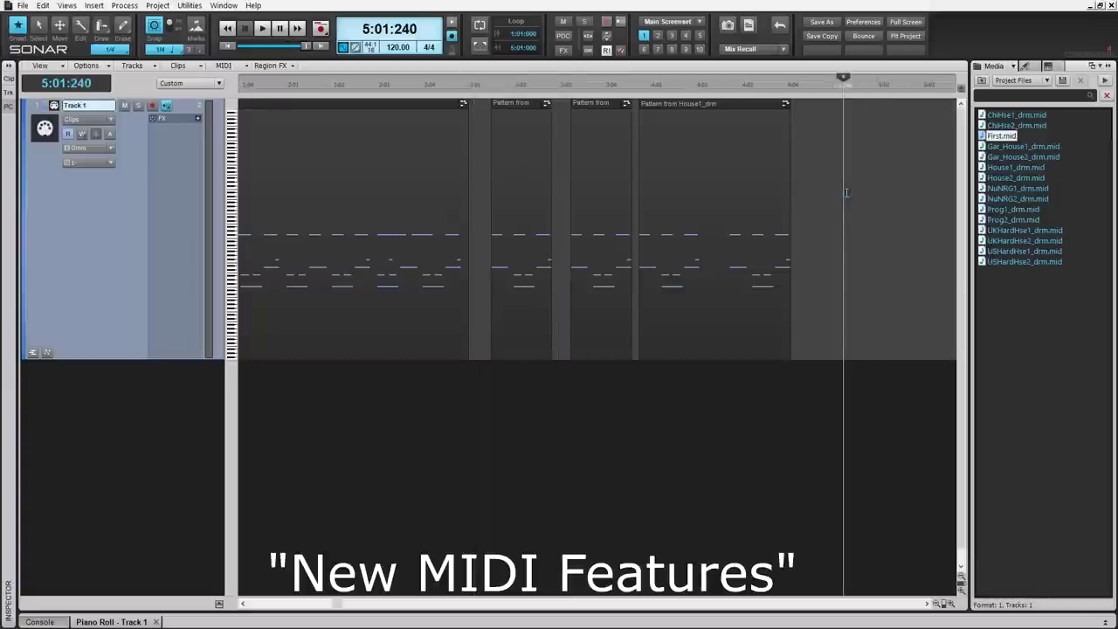
# - Undo the earlier pattern clips and paint repeated ChiHse1_drm.mid pattern clips with the Draw tool
pyautogui.hotkey('ctrl', 'z')
pyautogui.hotkey('ctrl', 'z')
pyautogui.hotkey('ctrl', 'z')
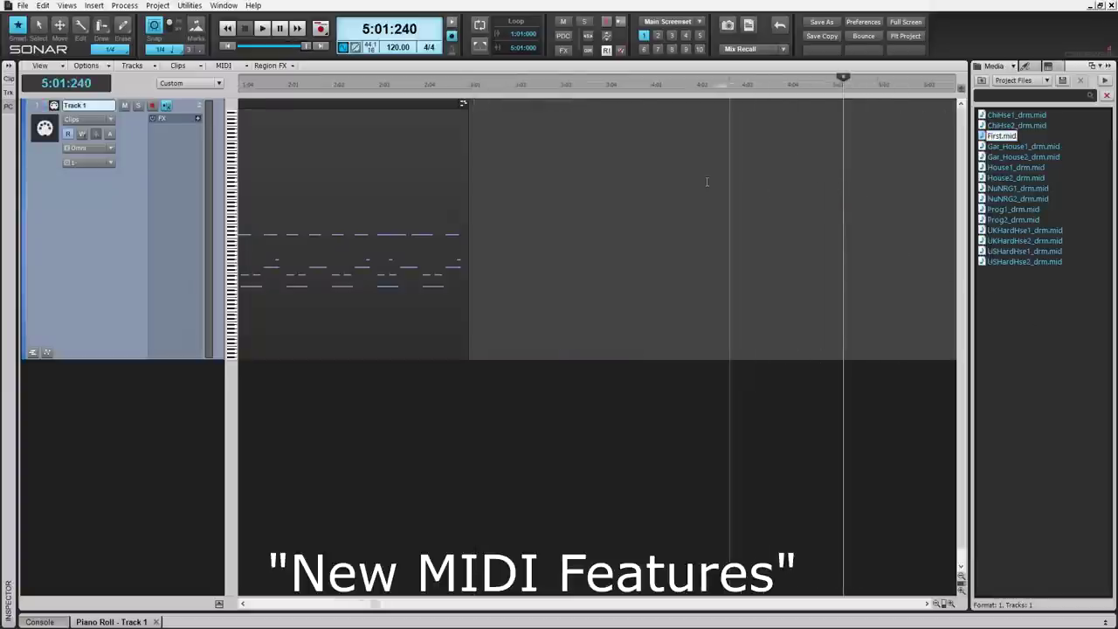
pyautogui.press('t')
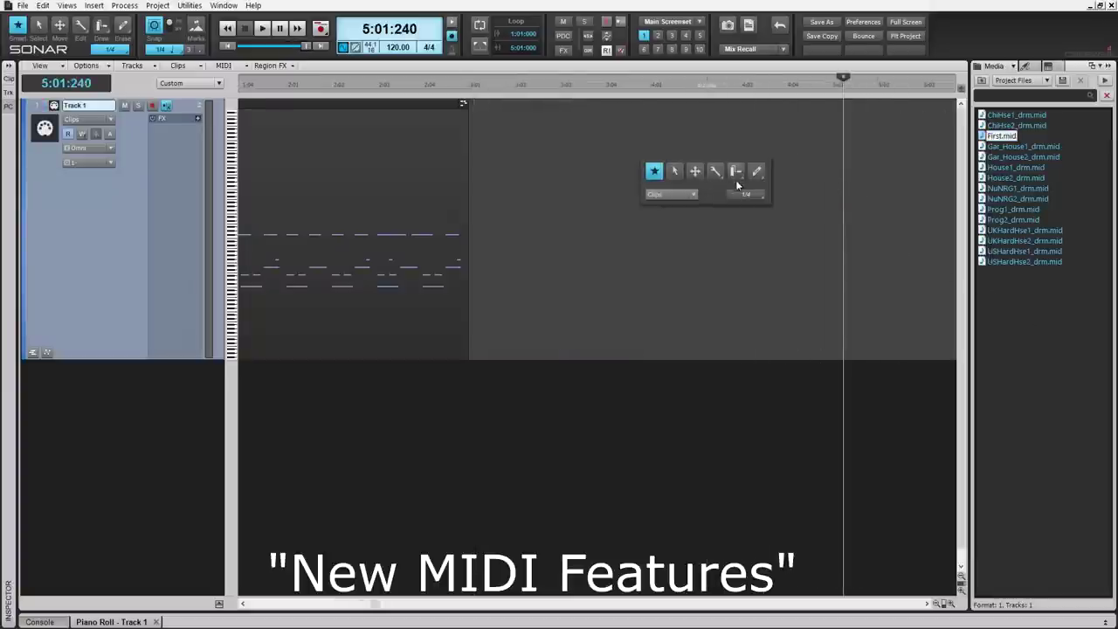
pyautogui.click(736, 171)
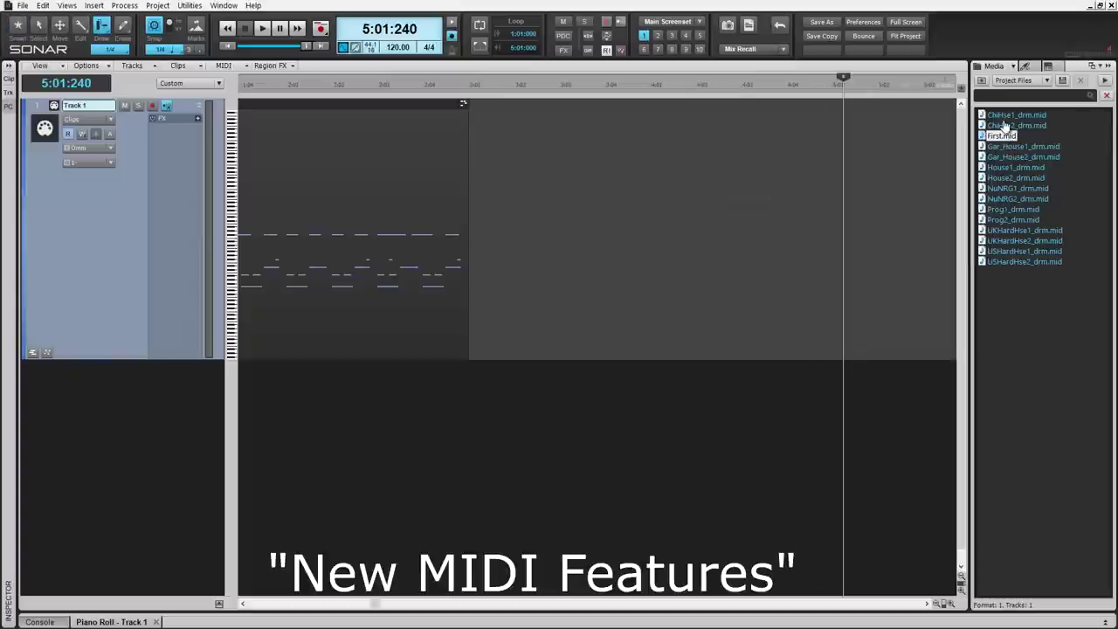
pyautogui.click(999, 116)
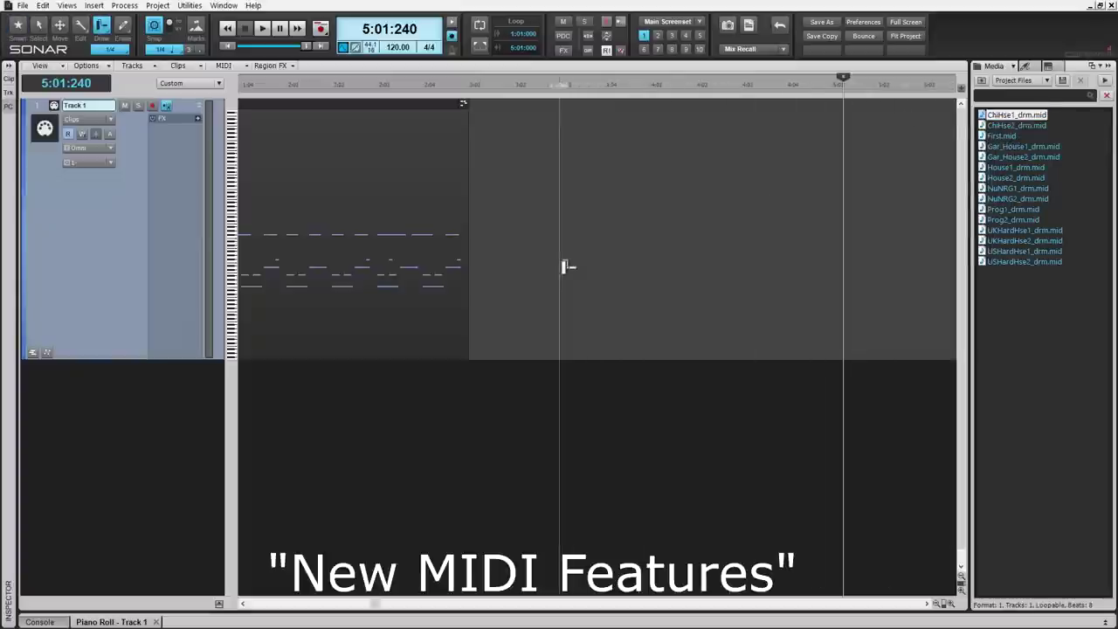
pyautogui.moveTo(564, 267)
pyautogui.mouseDown()
pyautogui.moveTo(956, 297)
pyautogui.moveTo(836, 303)
pyautogui.moveTo(569, 284)
pyautogui.moveTo(754, 296)
pyautogui.moveTo(622, 295)
pyautogui.moveTo(658, 294)
pyautogui.moveTo(693, 259)
pyautogui.moveTo(736, 254)
pyautogui.moveTo(870, 274)
pyautogui.moveTo(982, 271)
pyautogui.moveTo(859, 279)
pyautogui.mouseUp()
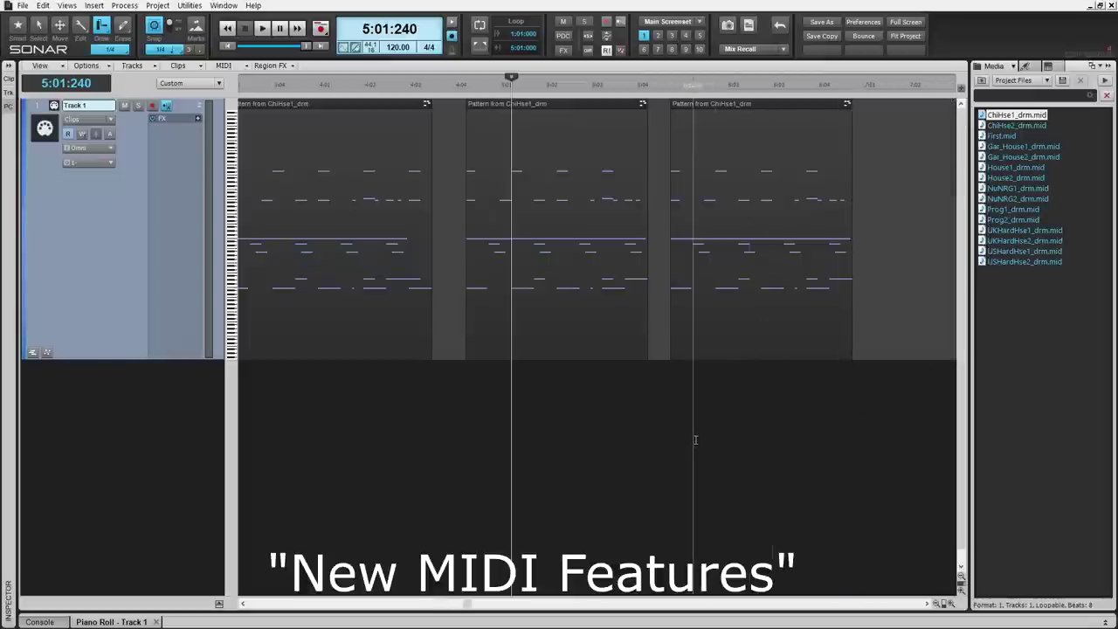
pyautogui.hotkey('ctrl', 'z')
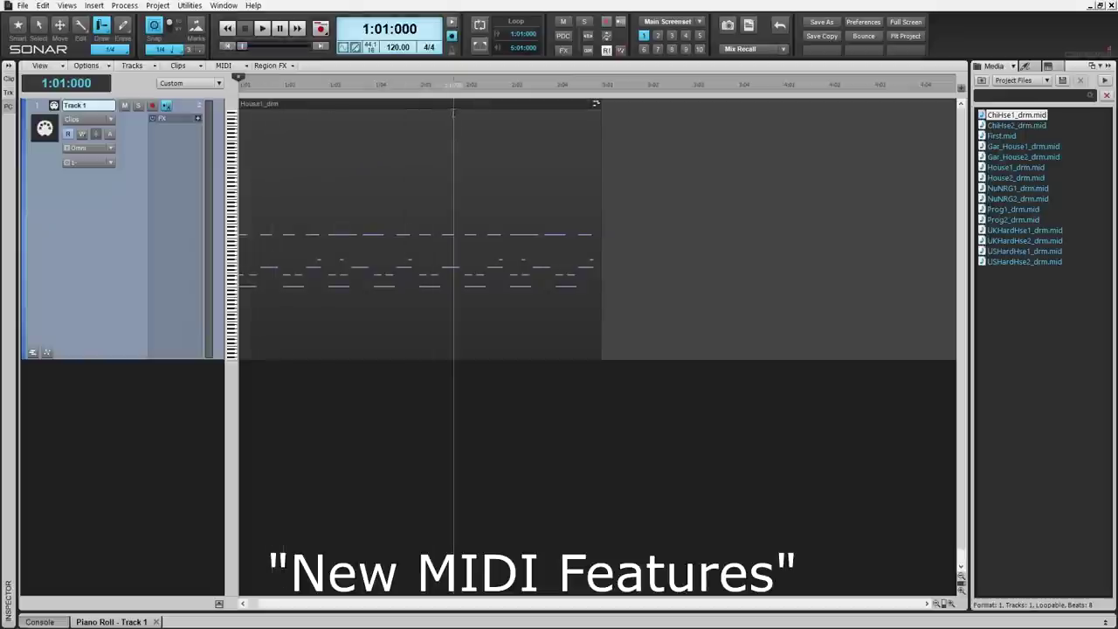
# - Switch to the Smart tool and open the House1_drm clip in the Piano Roll
pyautogui.press('t')
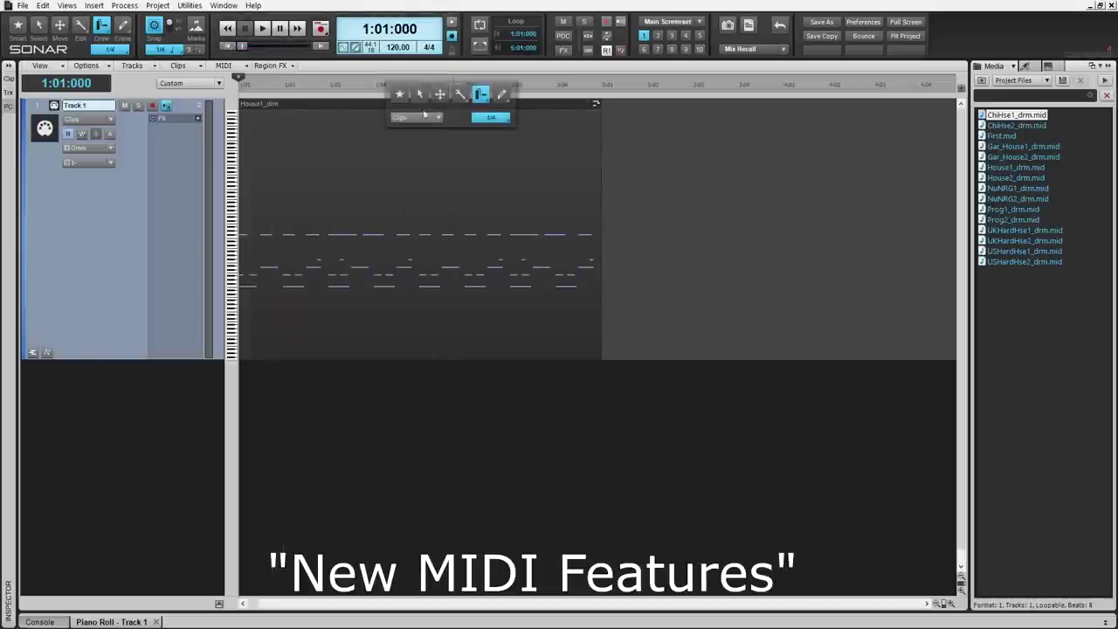
pyautogui.click(398, 95)
pyautogui.click(394, 103)
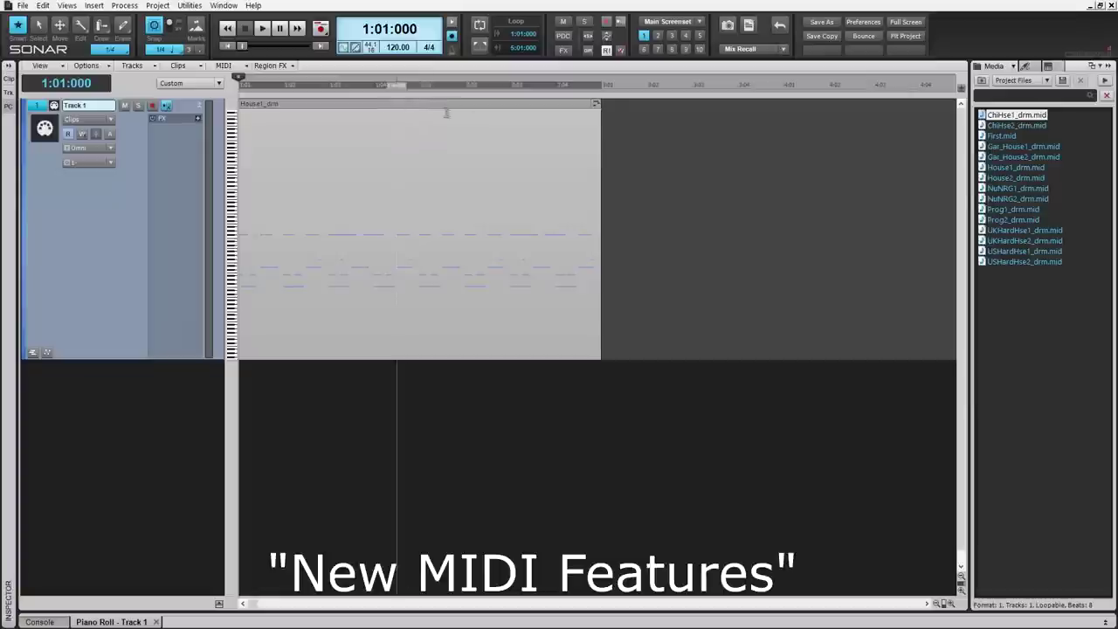
pyautogui.click(594, 104)
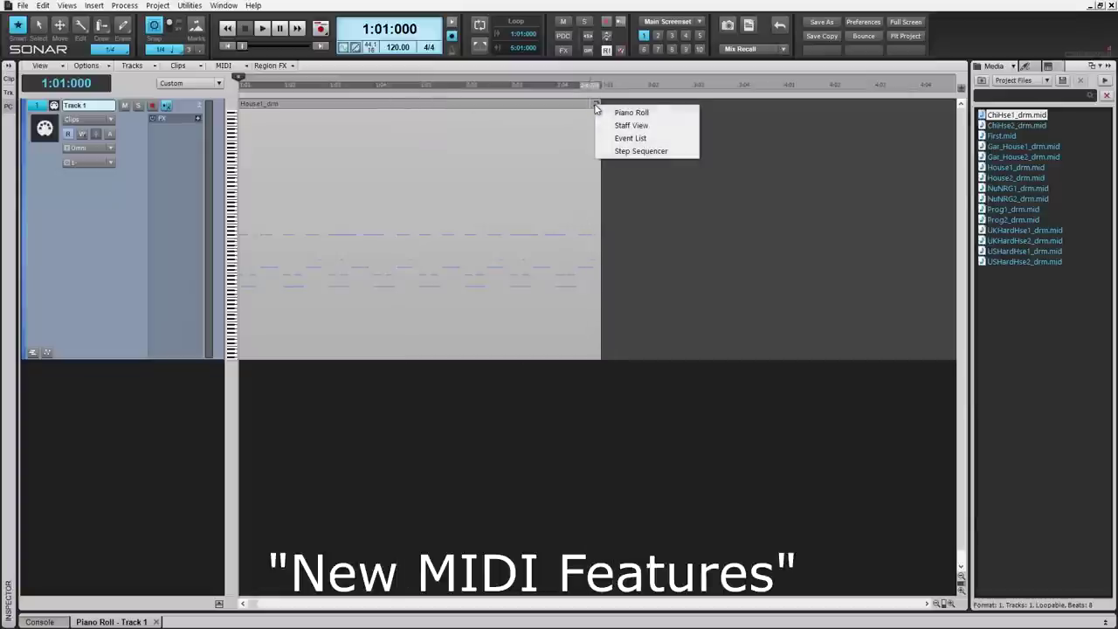
pyautogui.click(627, 112)
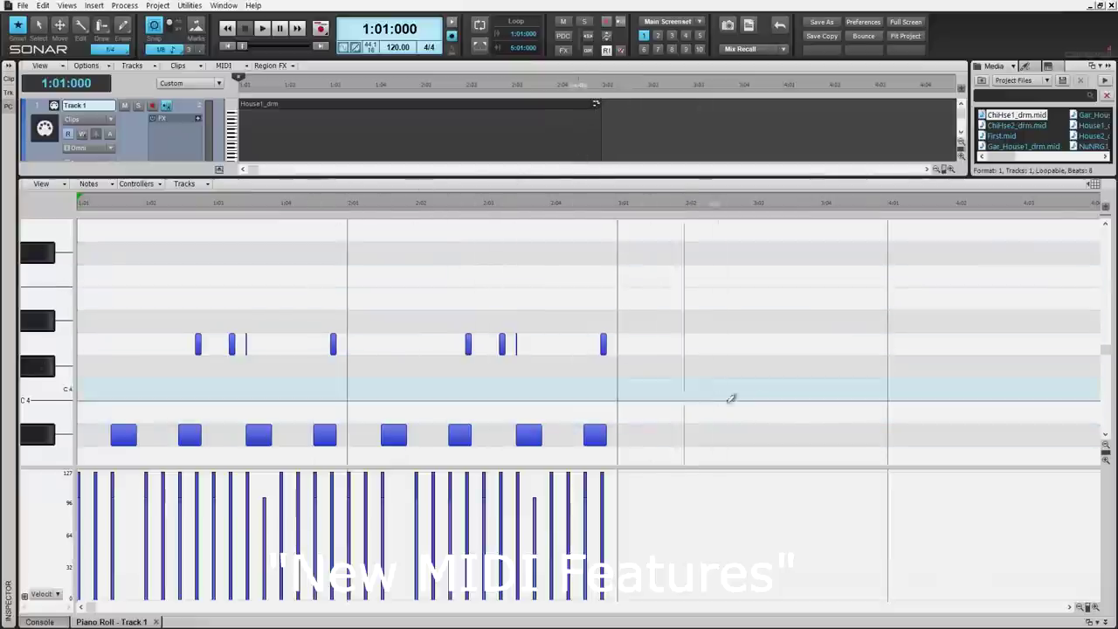
# - Select the bar 2 drum notes, paint them as a pattern after bar 3, then undo
pyautogui.scroll(-2, 810, 390)
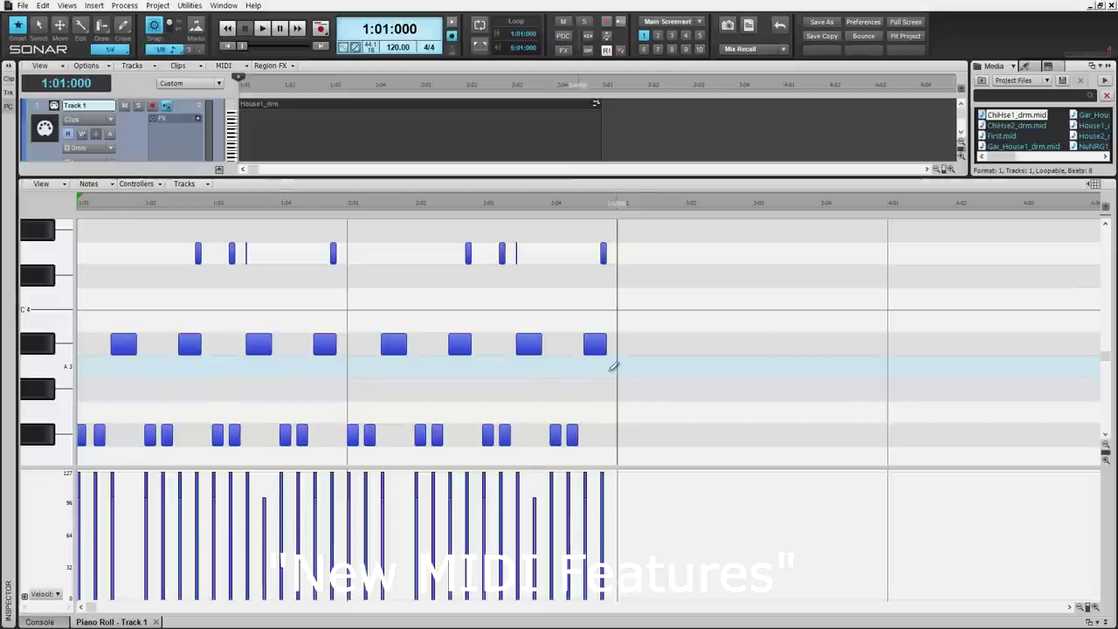
pyautogui.press('t')
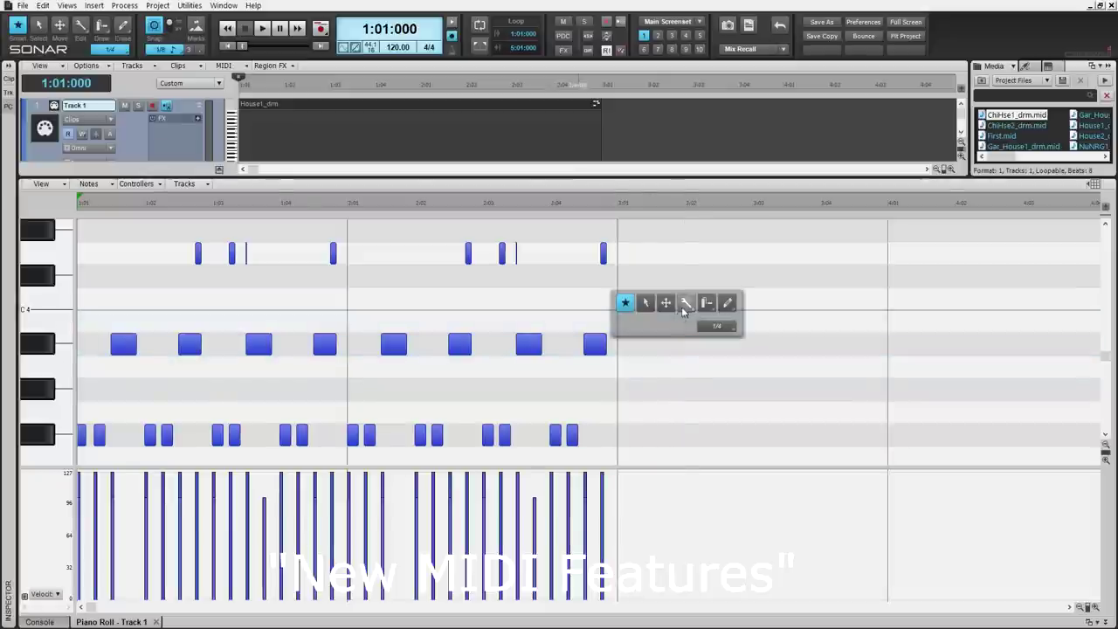
pyautogui.click(647, 301)
pyautogui.moveTo(443, 240); pyautogui.dragTo(602, 445)
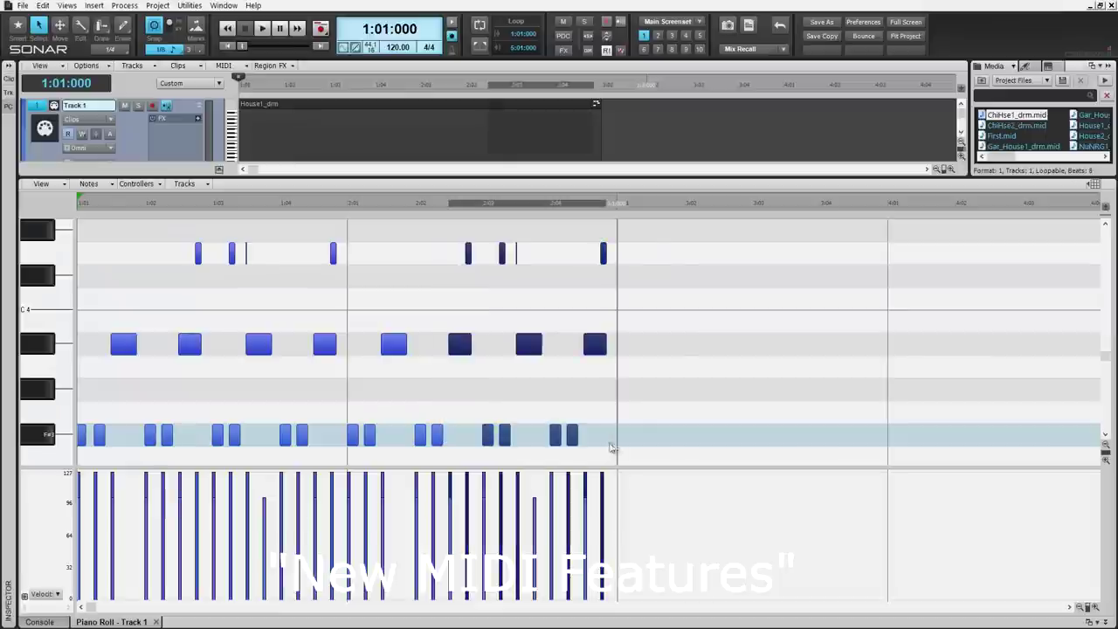
pyautogui.press('t')
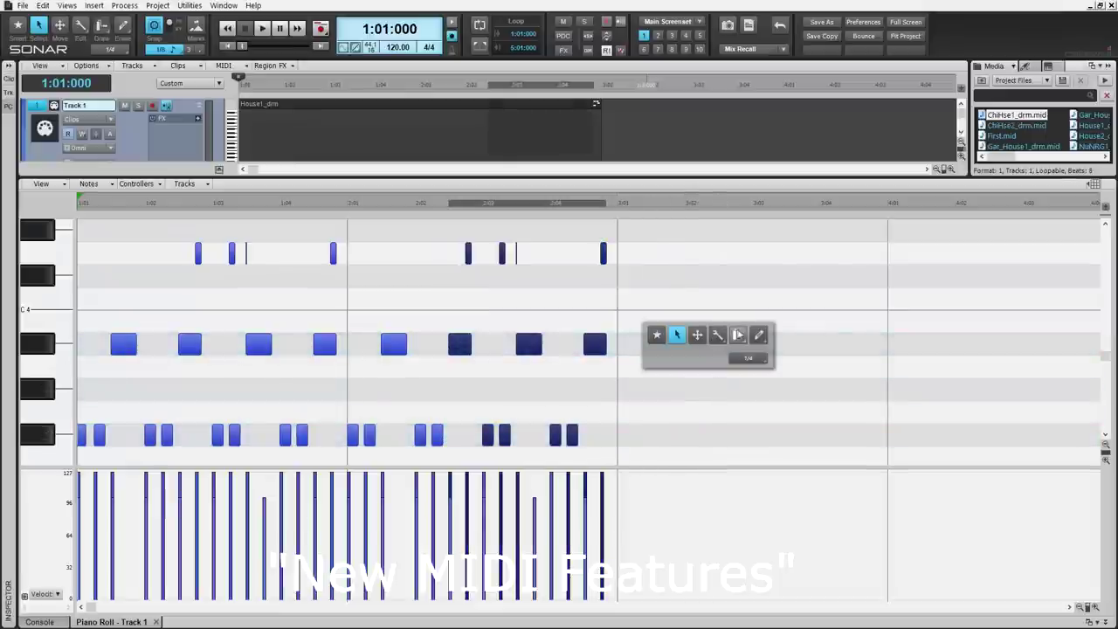
pyautogui.click(739, 332)
pyautogui.moveTo(686, 325); pyautogui.dragTo(1054, 321)
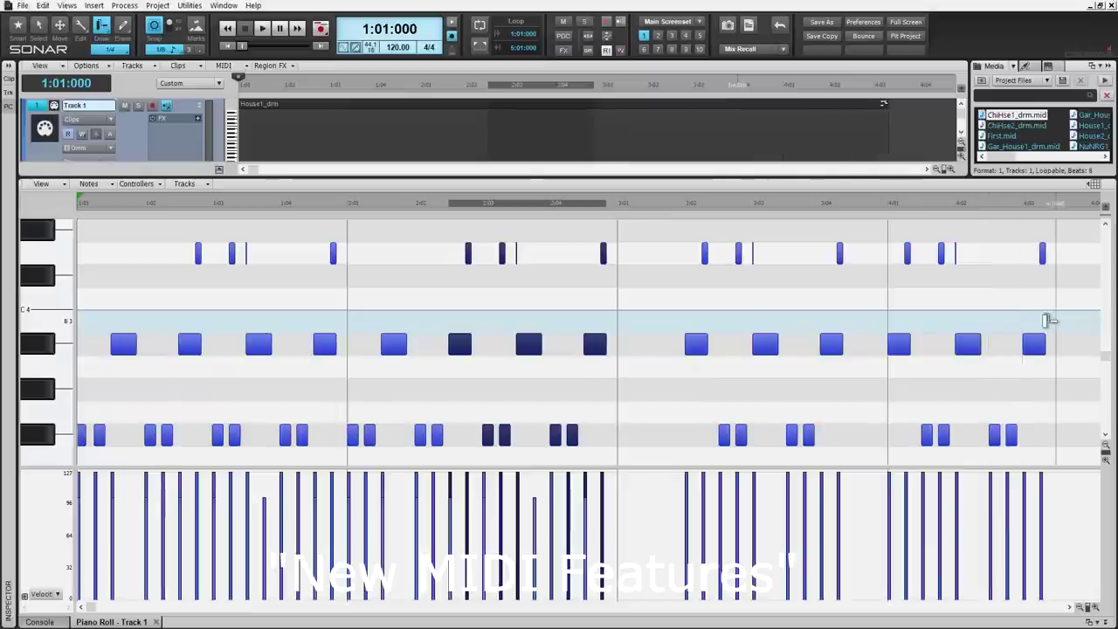
pyautogui.hotkey('ctrl', 'z')
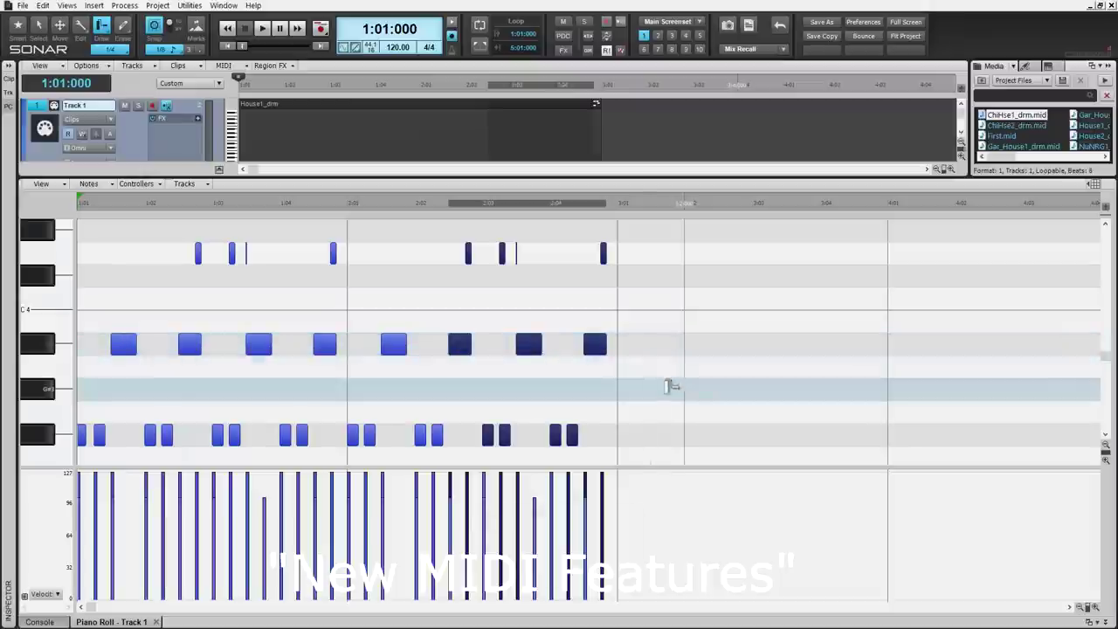
# - Paint pattern-brush notes on the G#3, B3 and C#4 rows, then undo the last stroke
pyautogui.moveTo(666, 392); pyautogui.dragTo(782, 395)
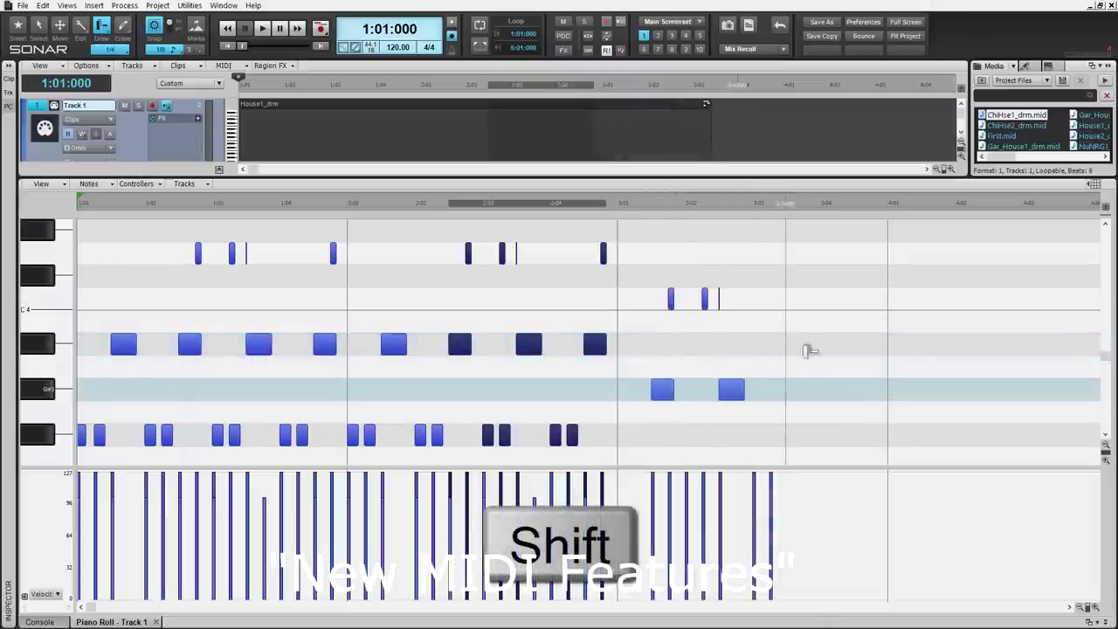
pyautogui.moveTo(788, 320); pyautogui.dragTo(884, 312)
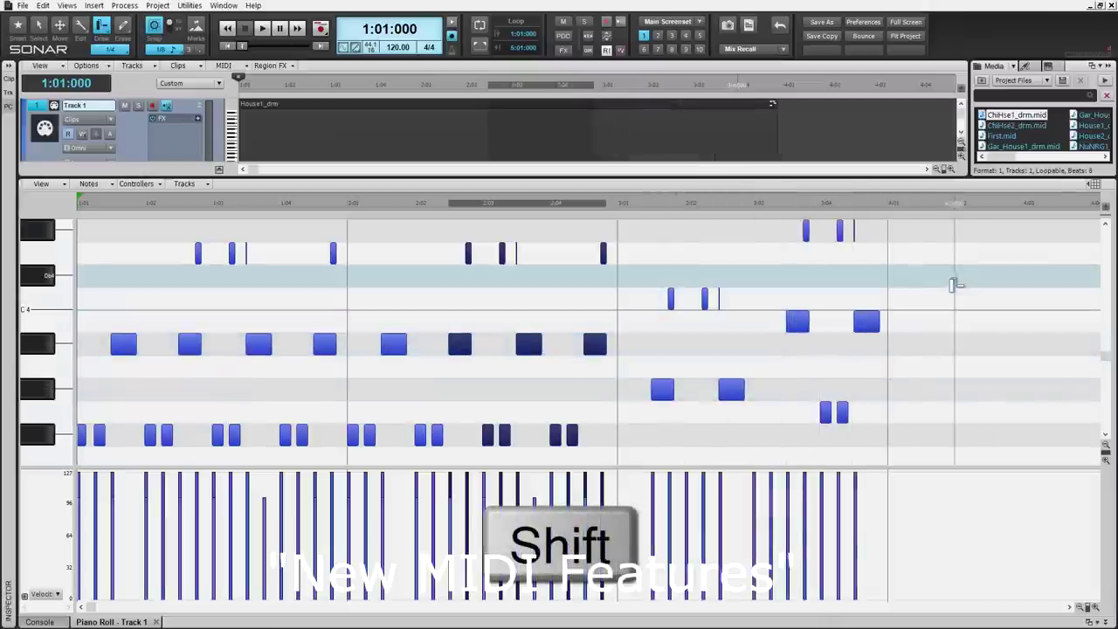
pyautogui.moveTo(958, 276); pyautogui.dragTo(1080, 276)
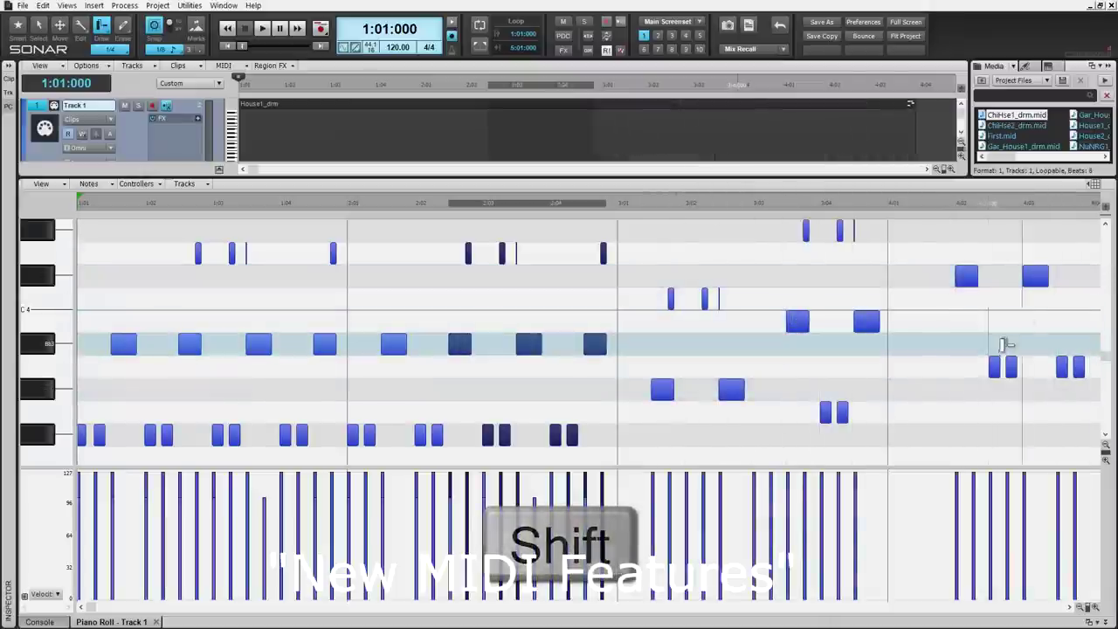
pyautogui.hotkey('ctrl', 'z')
pyautogui.hotkey('ctrl', 'z')
pyautogui.hotkey('ctrl', 'z')
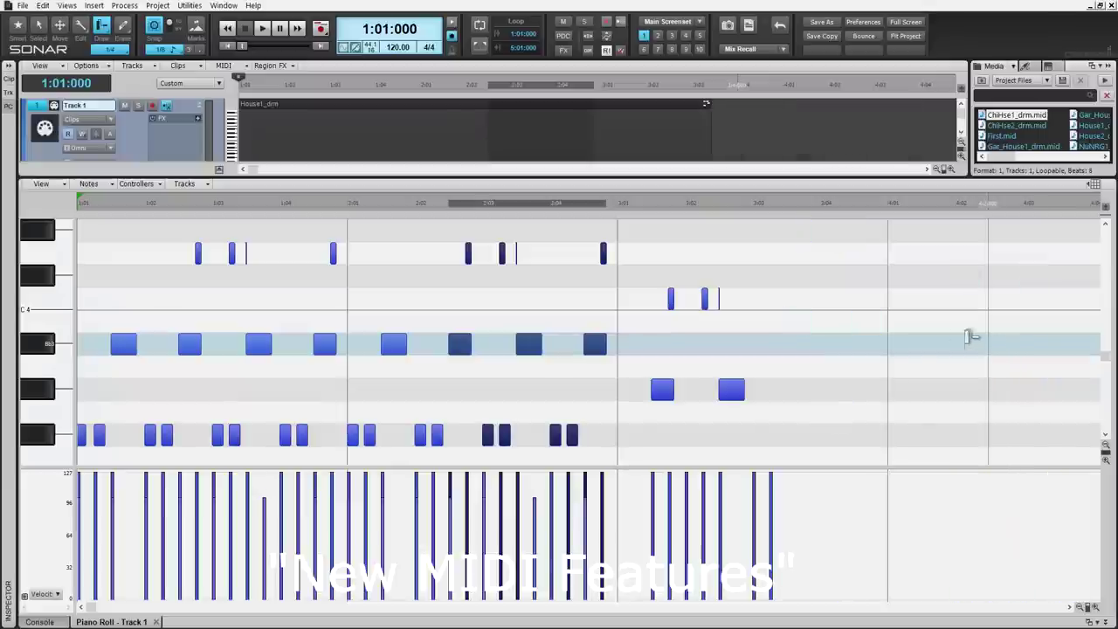
# - Switch back to the Smart tool and widen the piano roll's keyboard column
pyautogui.press('t')
pyautogui.click(776, 322)
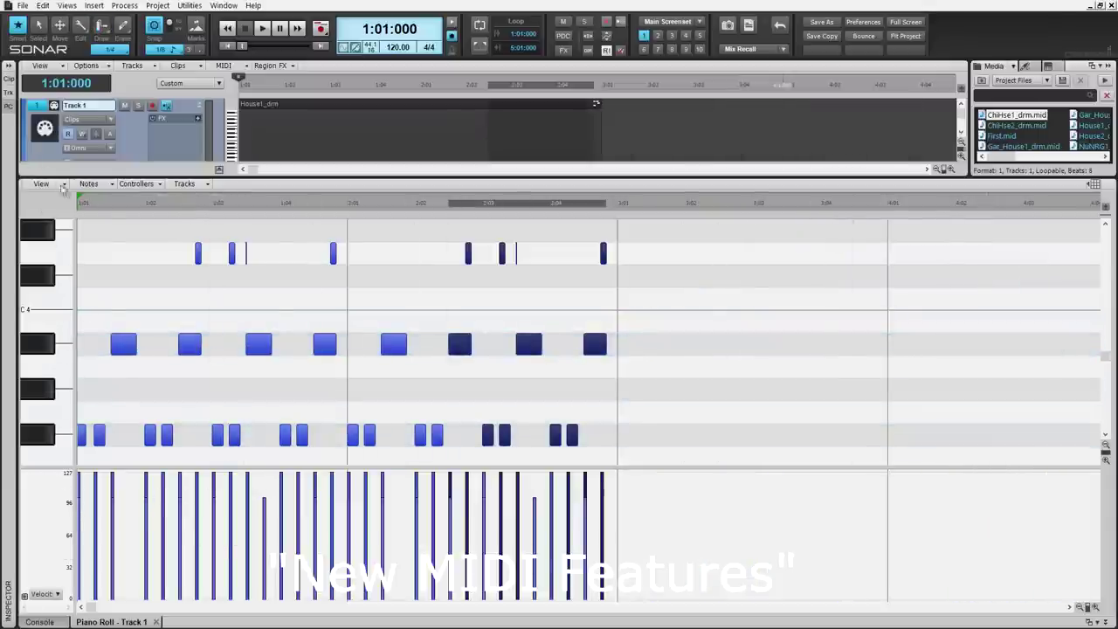
pyautogui.click(64, 189)
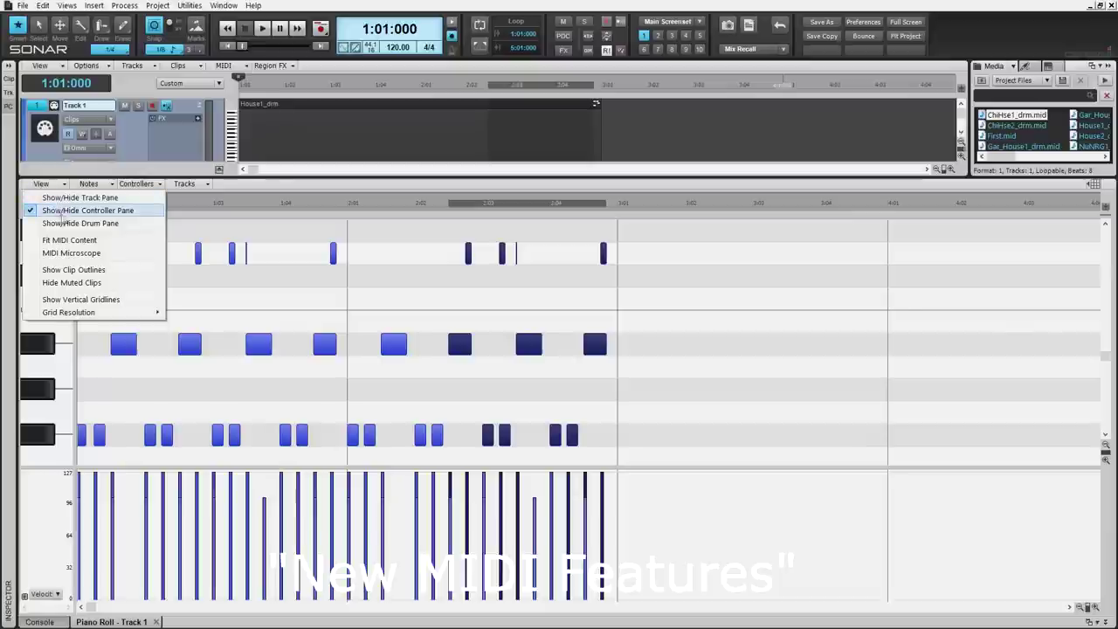
pyautogui.click(80, 299)
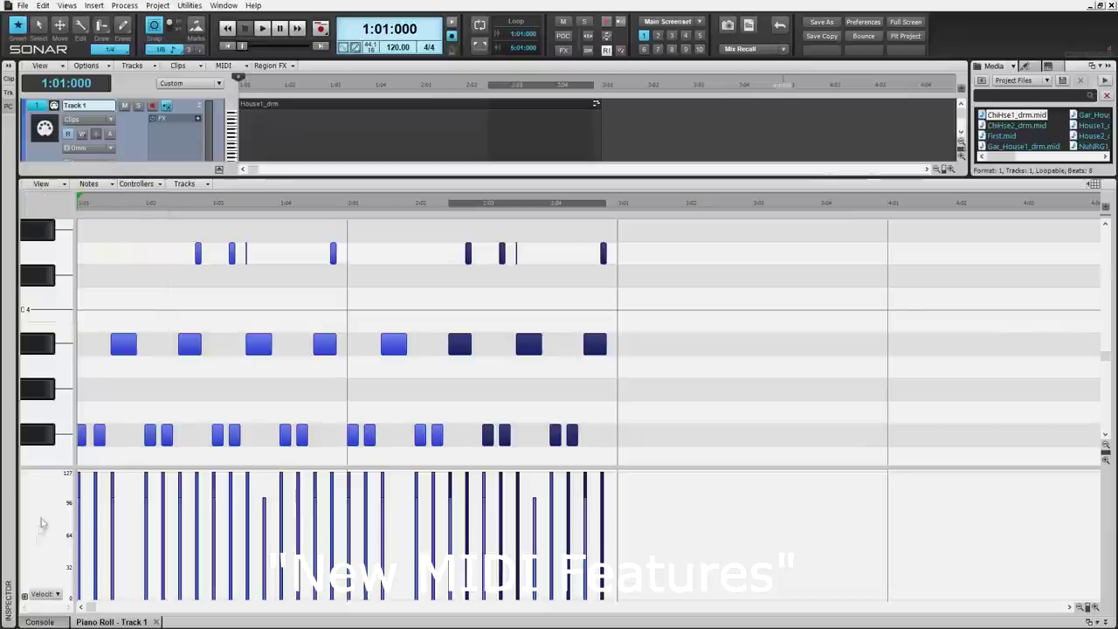
pyautogui.moveTo(75, 572); pyautogui.dragTo(105, 571)
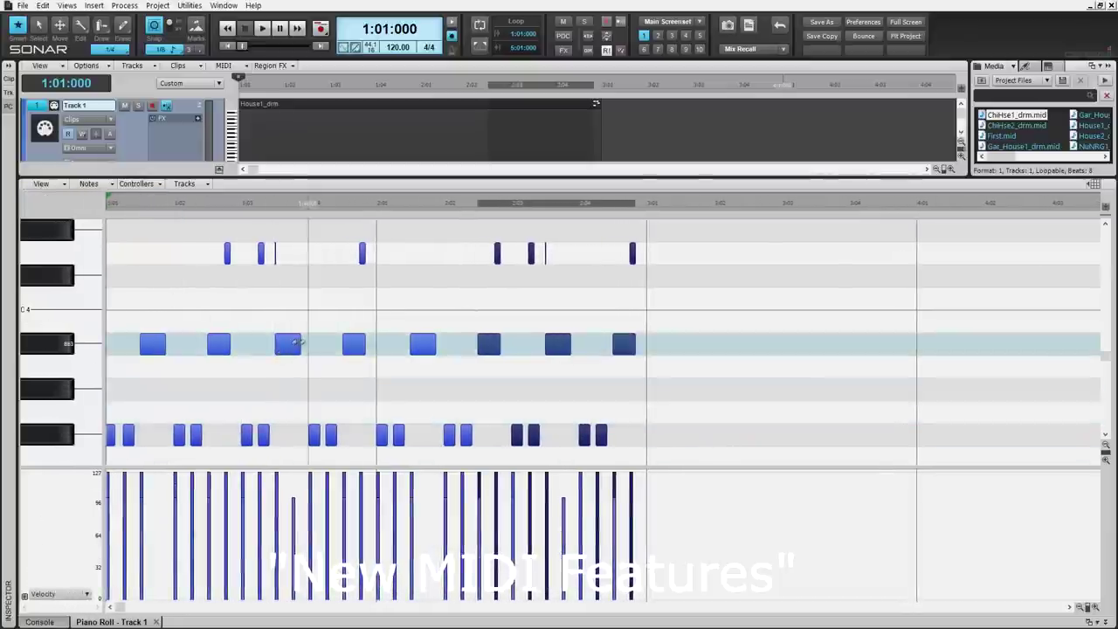
# - Lengthen the E3 note, adjust its velocity, and draw a wave-like velocity curve across the notes
pyautogui.moveTo(365, 341); pyautogui.dragTo(388, 340)
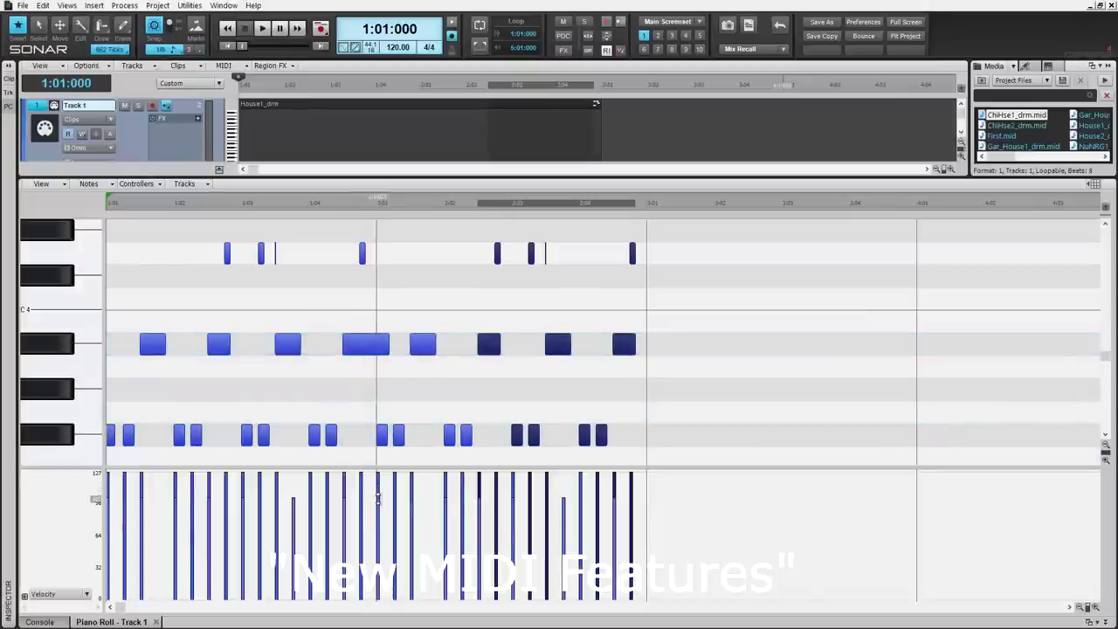
pyautogui.moveTo(377, 498)
pyautogui.mouseDown()
pyautogui.moveTo(374, 544)
pyautogui.moveTo(372, 515)
pyautogui.mouseUp()
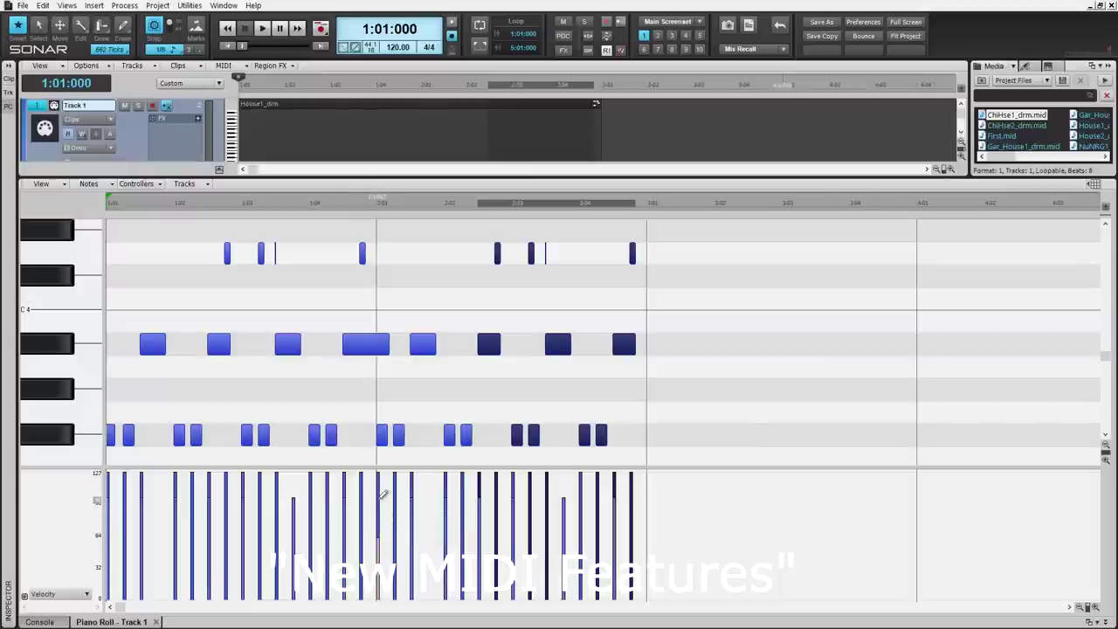
pyautogui.moveTo(379, 474); pyautogui.dragTo(374, 523)
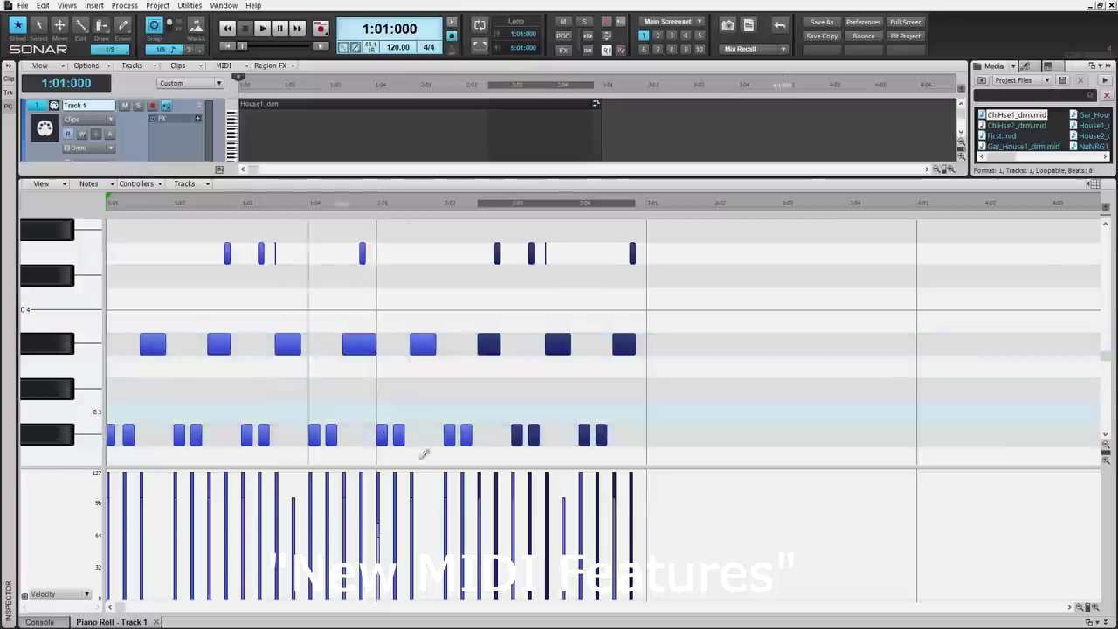
pyautogui.click(481, 384)
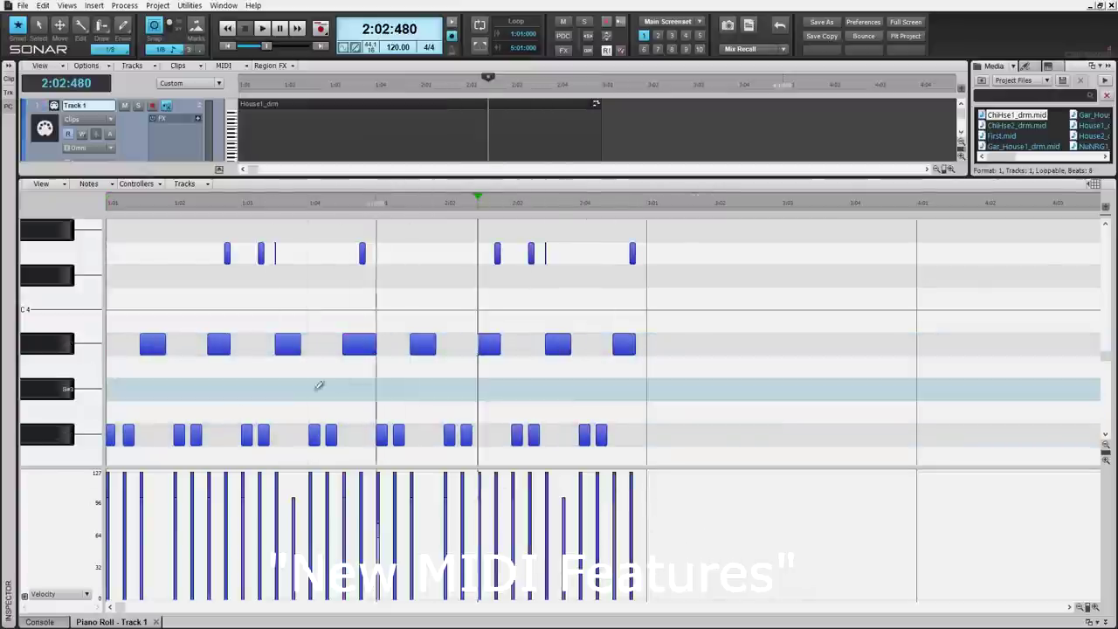
pyautogui.moveTo(127, 476)
pyautogui.mouseDown()
pyautogui.moveTo(296, 536)
pyautogui.moveTo(343, 533)
pyautogui.moveTo(422, 475)
pyautogui.moveTo(452, 476)
pyautogui.moveTo(552, 569)
pyautogui.moveTo(588, 565)
pyautogui.moveTo(646, 478)
pyautogui.mouseUp()
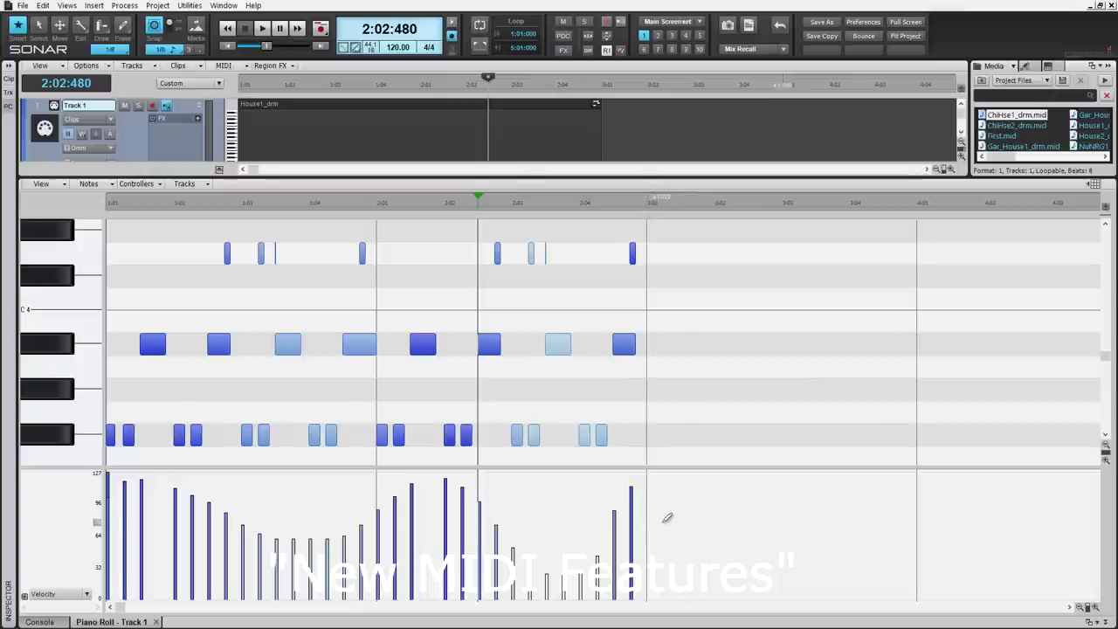
pyautogui.press('t')
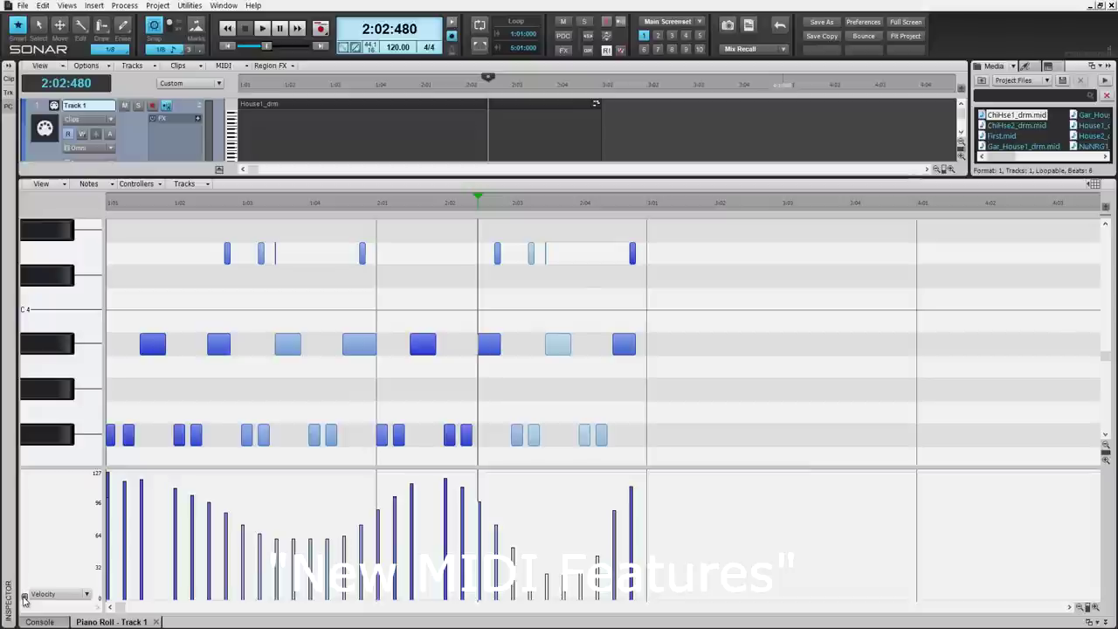
pyautogui.click(23, 598)
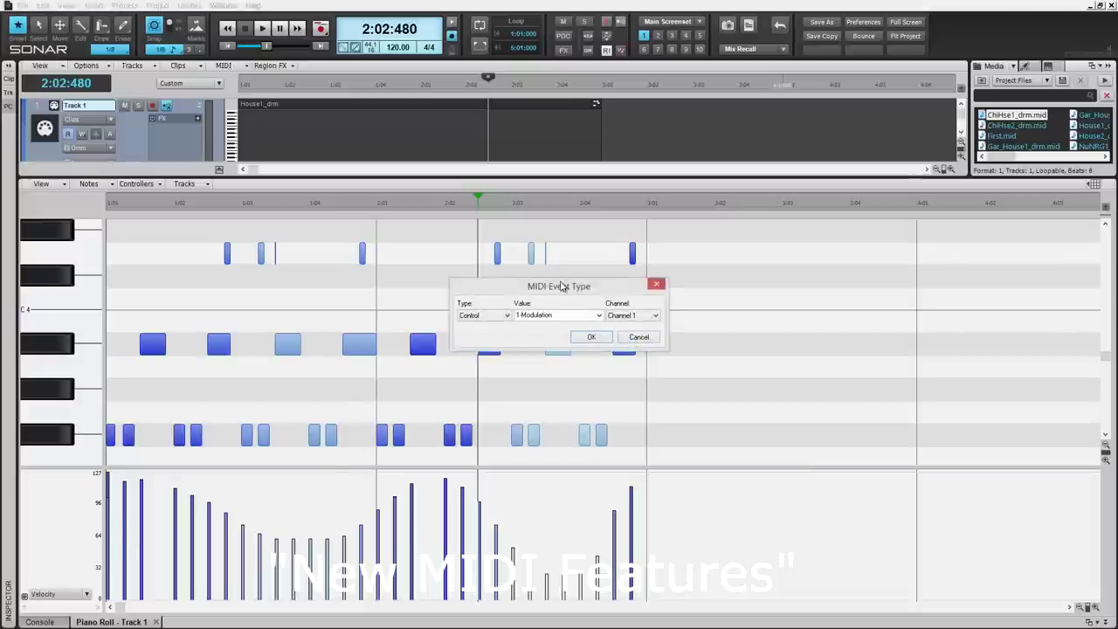
# - Create a controller lane with the 7-Volume event type
pyautogui.click(599, 316)
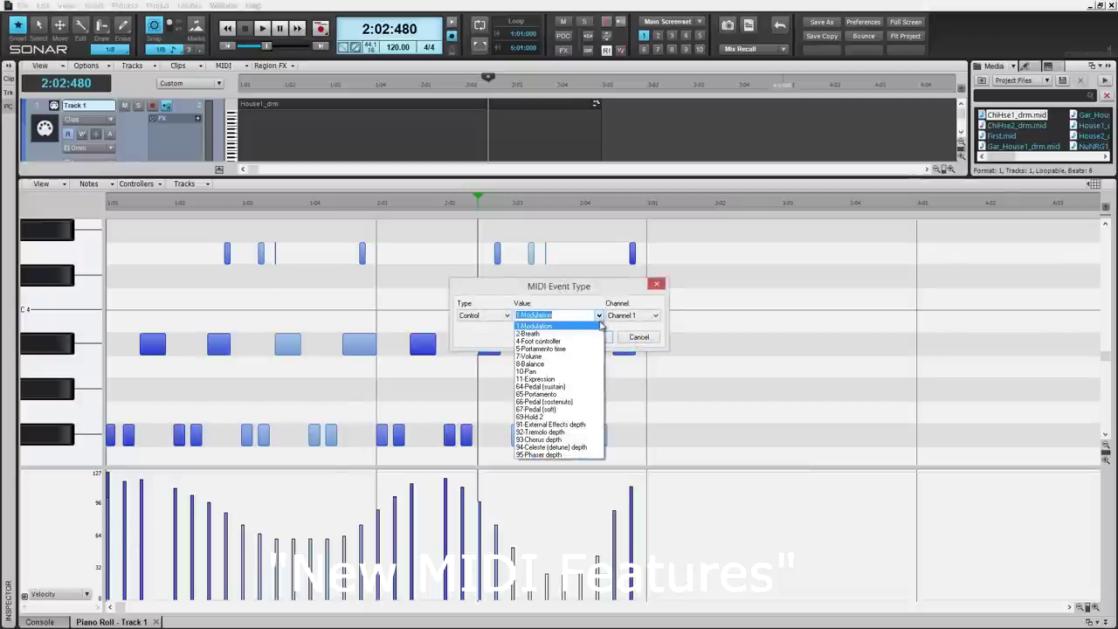
pyautogui.click(551, 356)
pyautogui.click(592, 337)
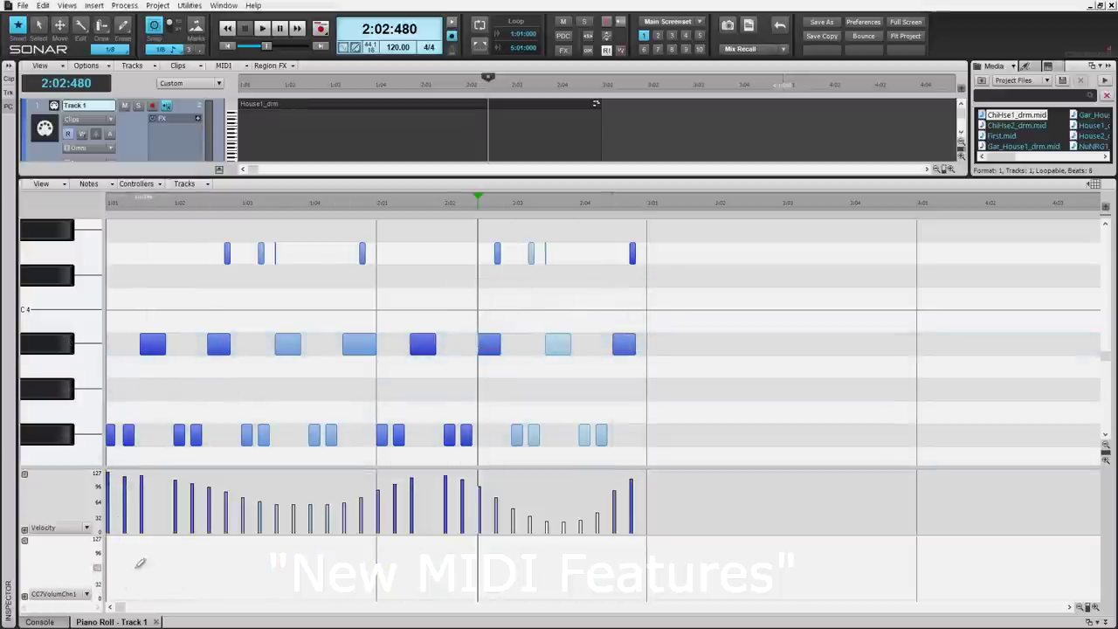
# - Draw a varying volume curve across the clip in the Volume lane
pyautogui.moveTo(126, 550)
pyautogui.mouseDown()
pyautogui.moveTo(203, 589)
pyautogui.moveTo(286, 551)
pyautogui.moveTo(314, 555)
pyautogui.mouseUp()
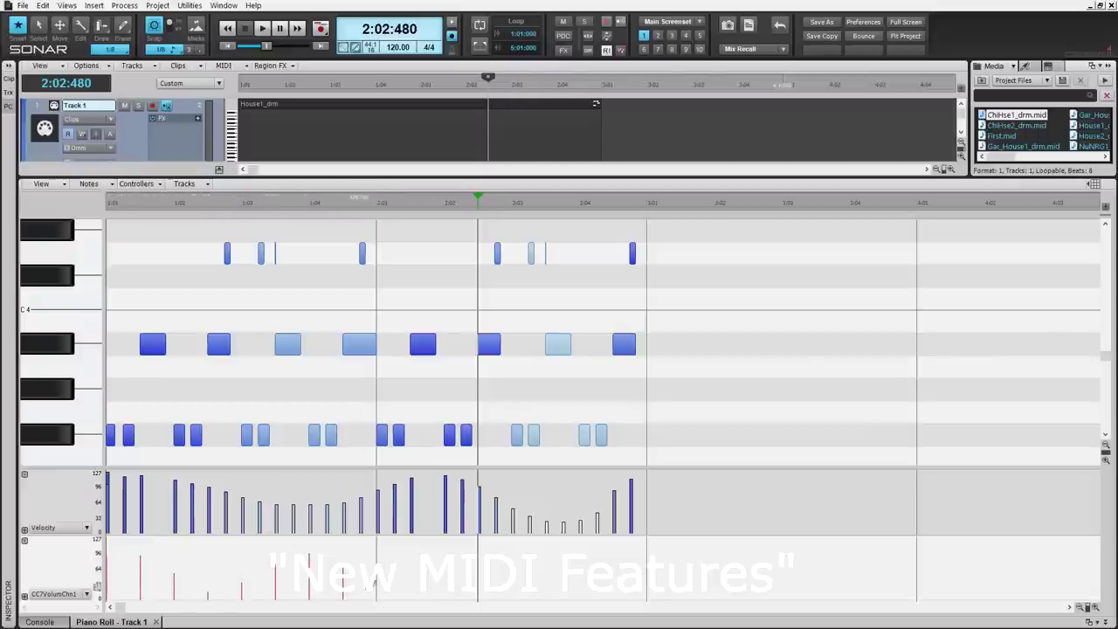
pyautogui.moveTo(436, 581)
pyautogui.mouseDown()
pyautogui.moveTo(562, 543)
pyautogui.moveTo(753, 550)
pyautogui.mouseUp()
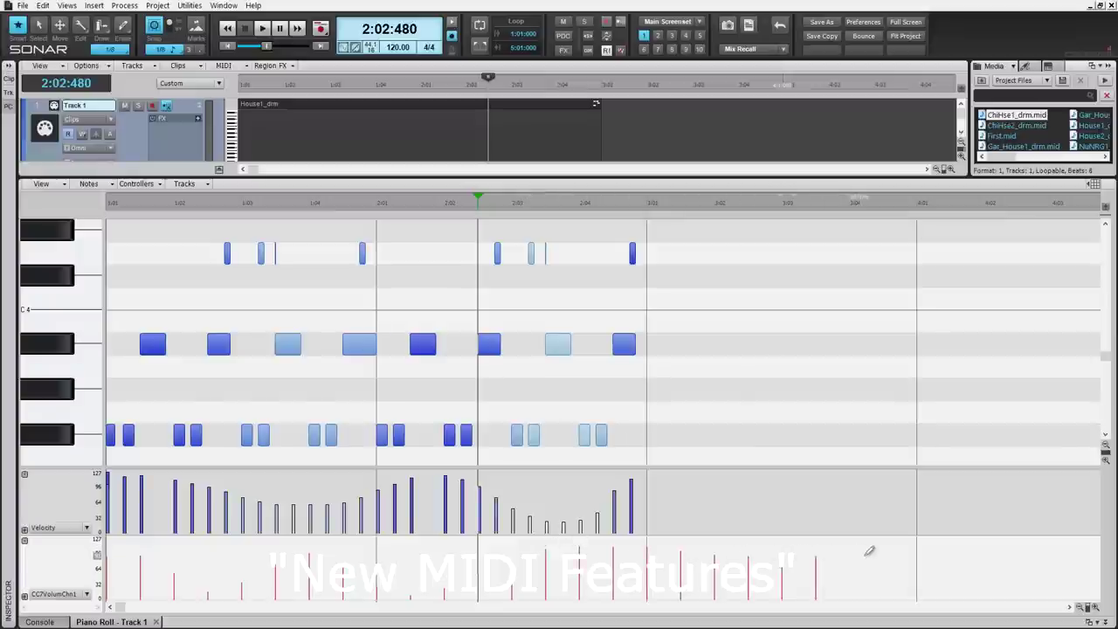
pyautogui.moveTo(869, 550); pyautogui.dragTo(869, 548)
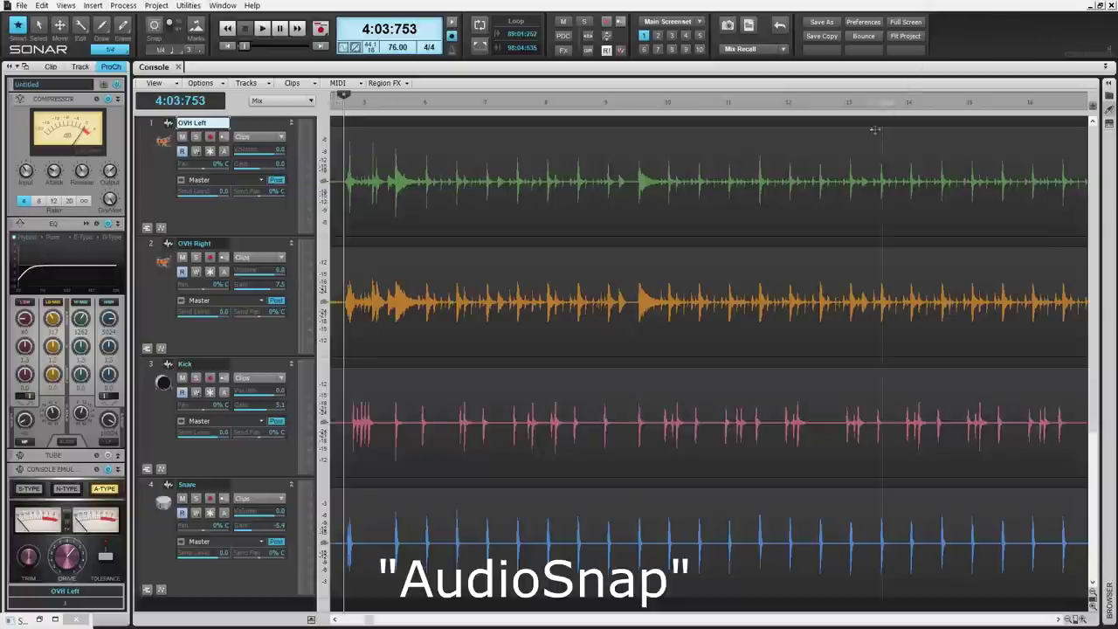
# - Select the OVH Left, OVH Right, Kick and Snare tracks together
pyautogui.click(151, 125)
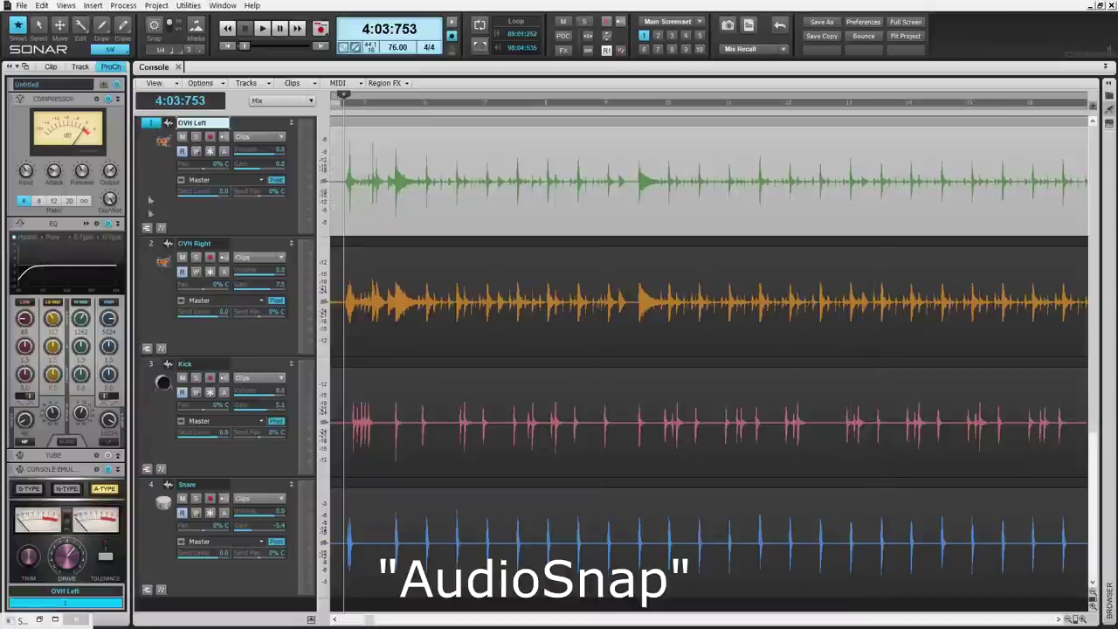
pyautogui.keyDown('shift'); pyautogui.click(146, 244); pyautogui.keyUp('shift')
pyautogui.keyDown('shift'); pyautogui.click(148, 365); pyautogui.keyUp('shift')
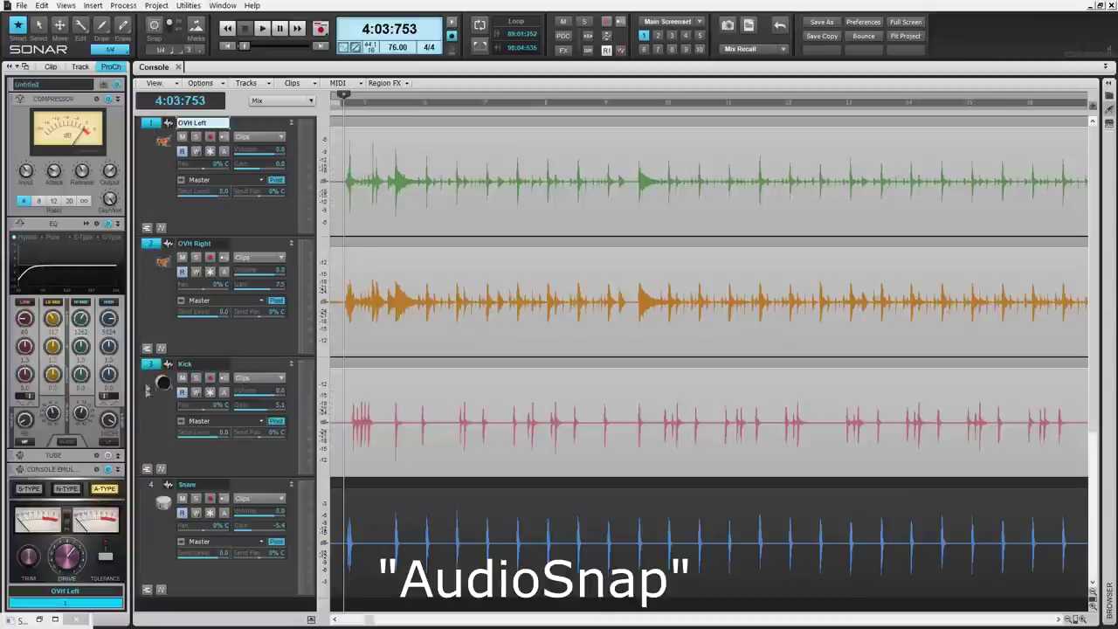
pyautogui.keyDown('shift'); pyautogui.click(150, 486); pyautogui.keyUp('shift')
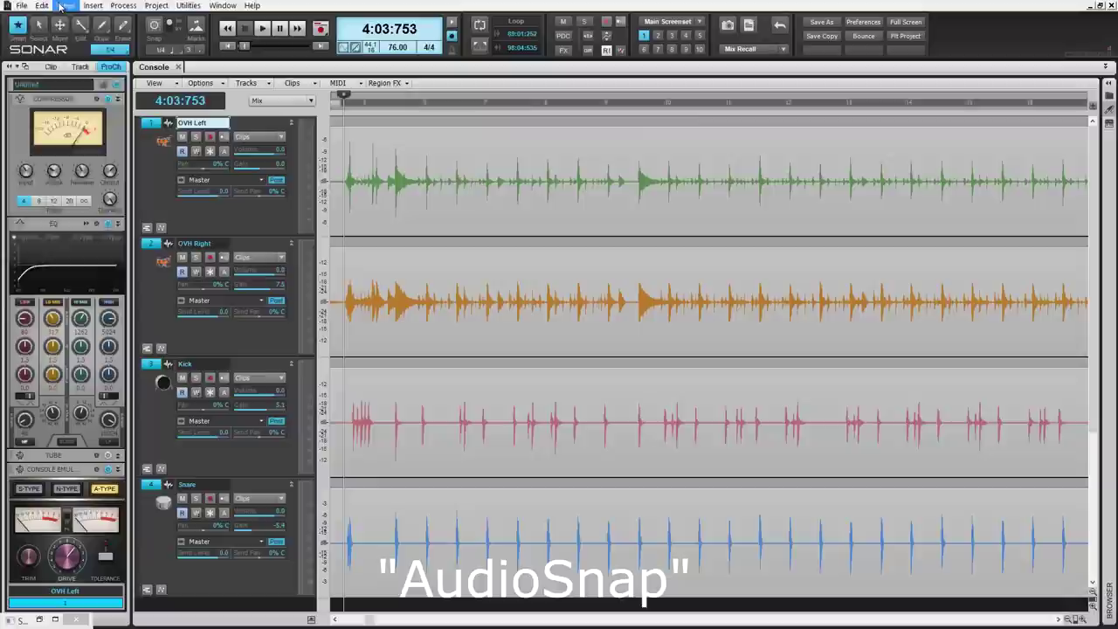
pyautogui.click(66, 5)
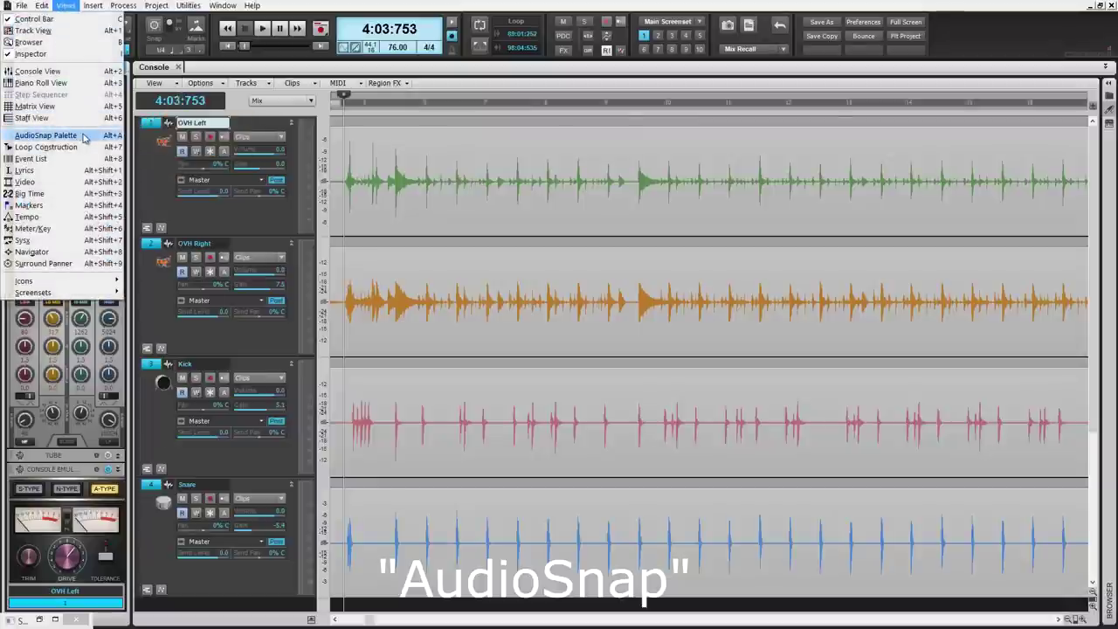
# - Open the AudioSnap palette from Views and move it above the drum tracks
pyautogui.click(46, 136)
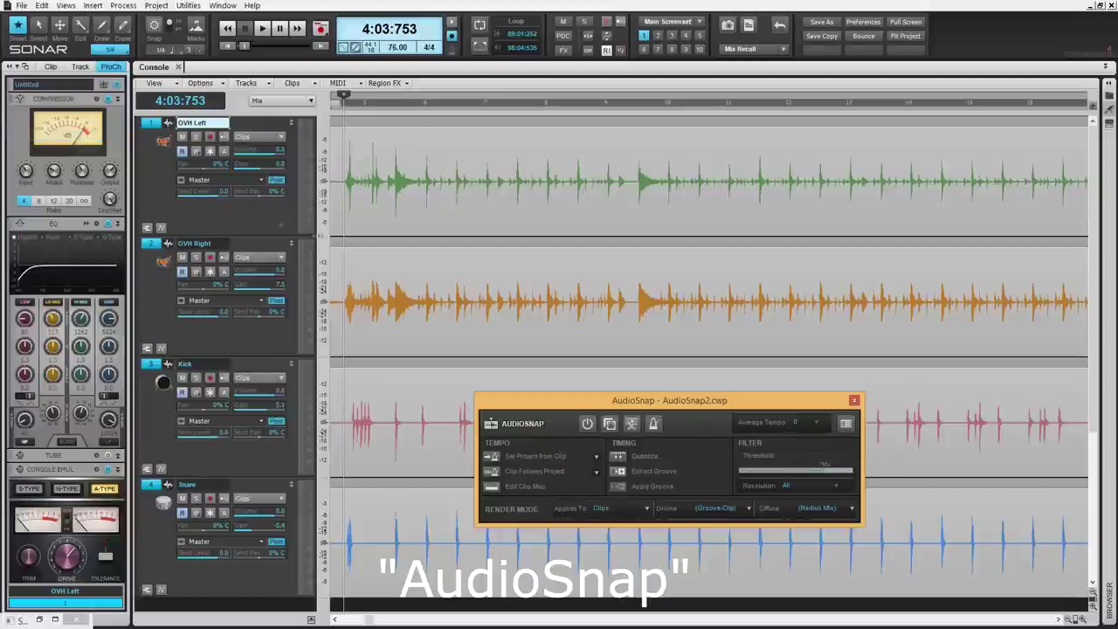
pyautogui.moveTo(608, 400); pyautogui.dragTo(534, 251)
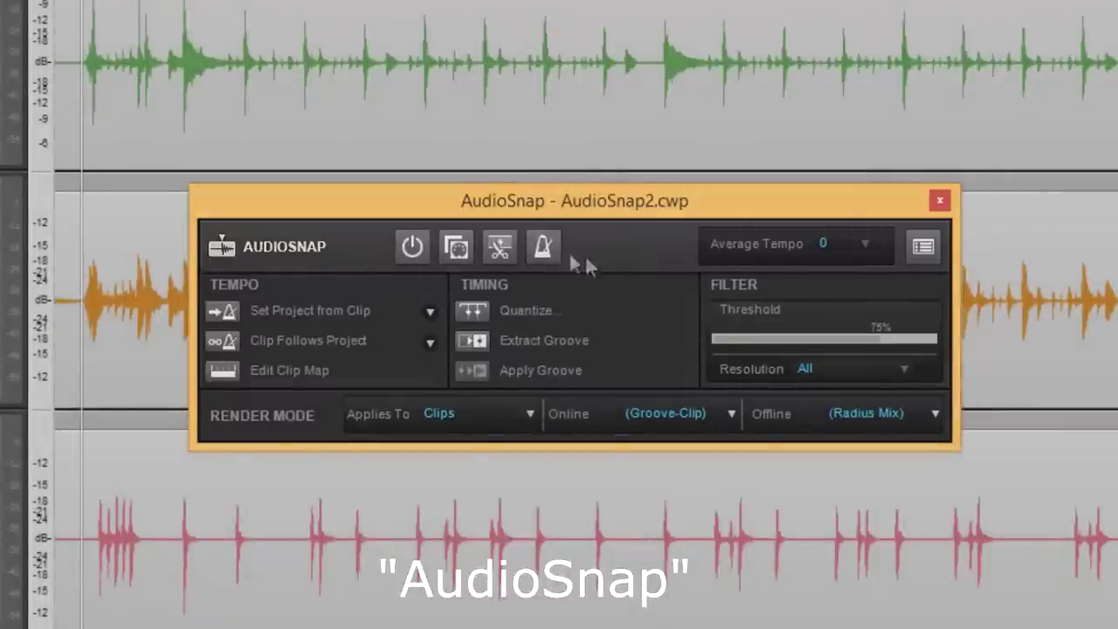
# - Enable AudioSnap on the drum clips, lower the threshold, and zoom in to inspect transients
pyautogui.click(412, 248)
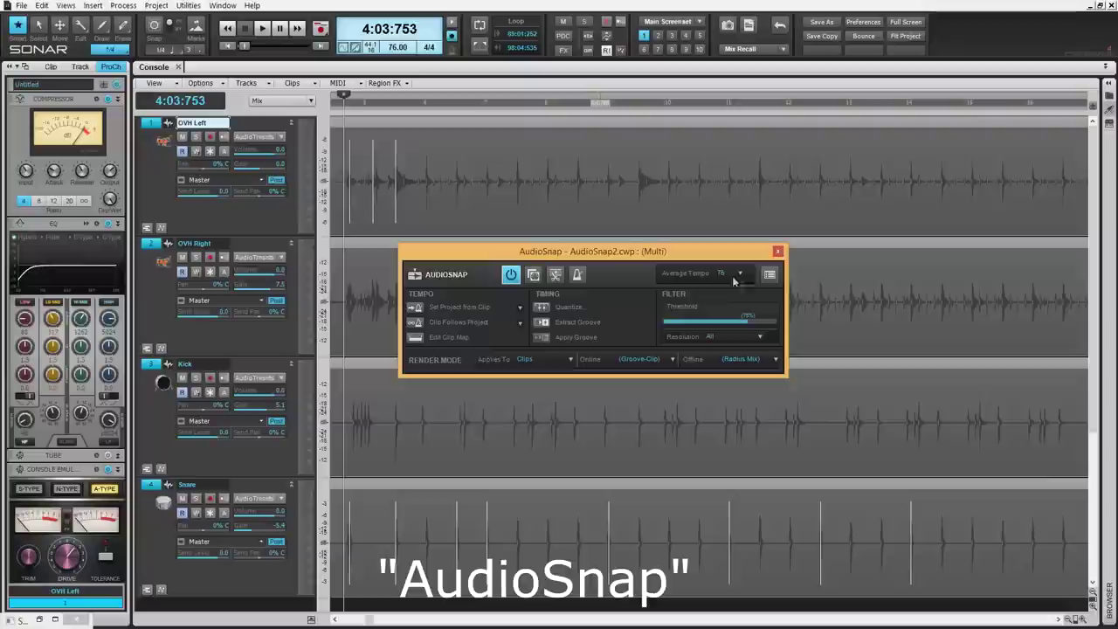
pyautogui.scroll(-5, 749, 323)
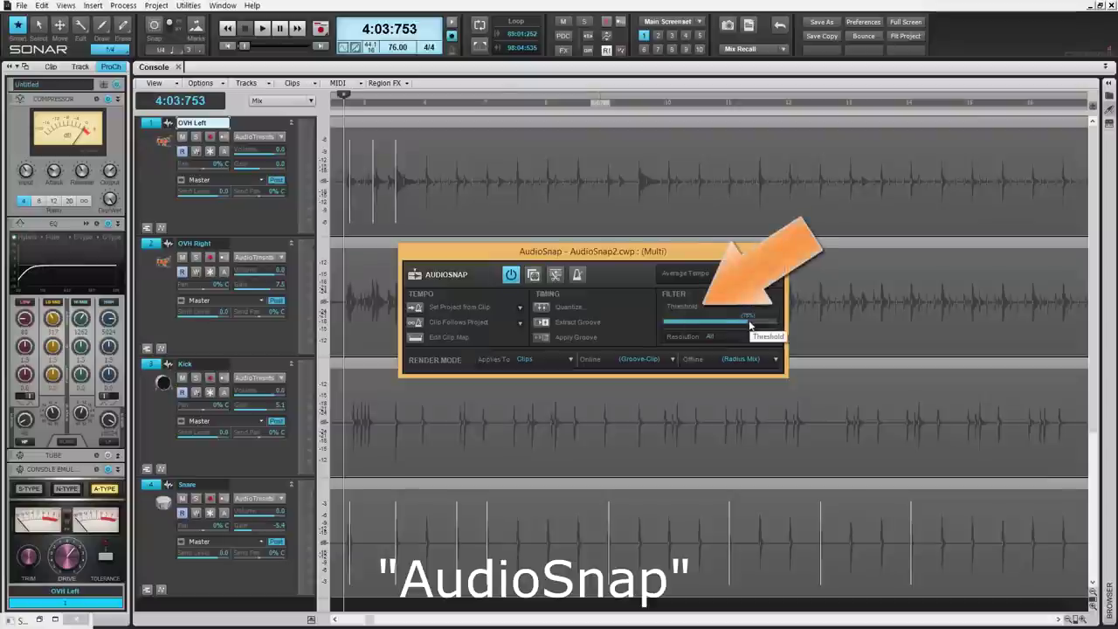
pyautogui.scroll(-10, 750, 323)
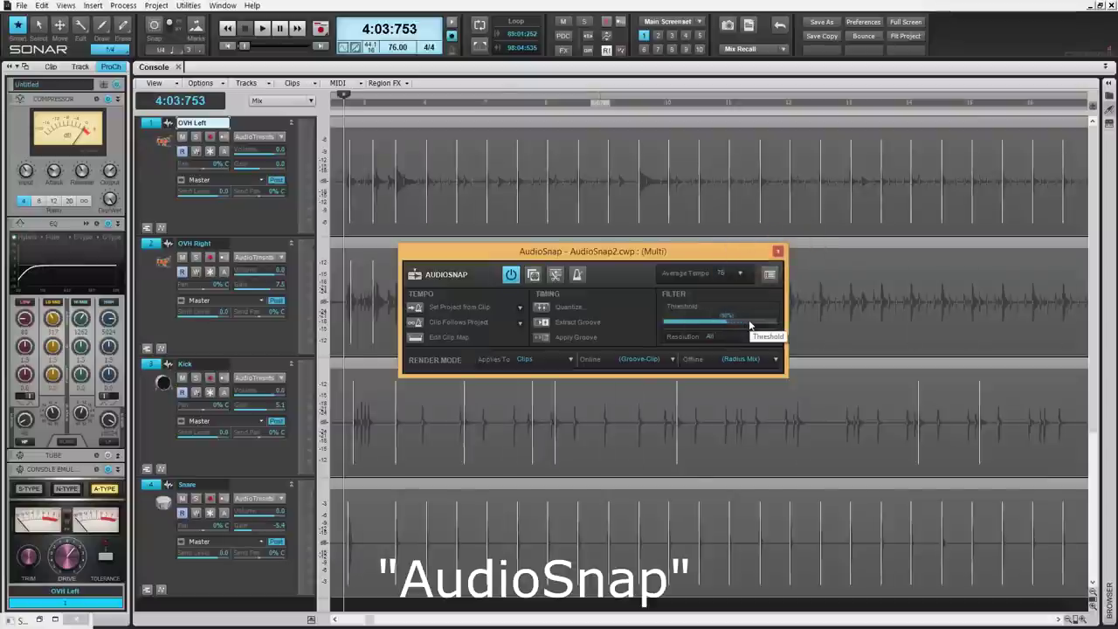
pyautogui.scroll(-5, 749, 323)
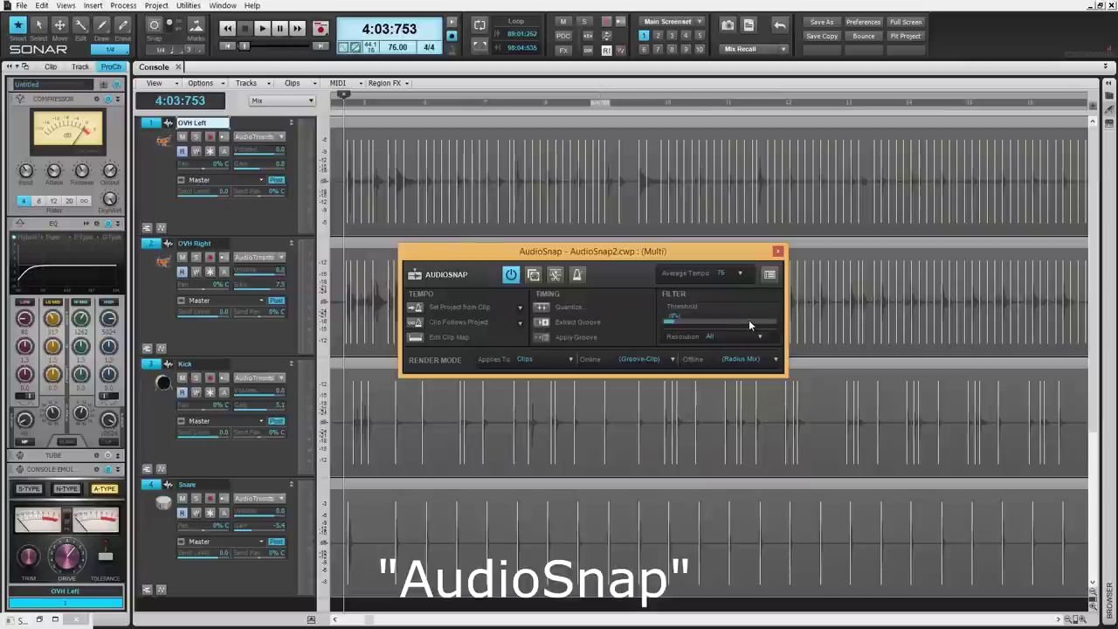
pyautogui.click(1092, 607)
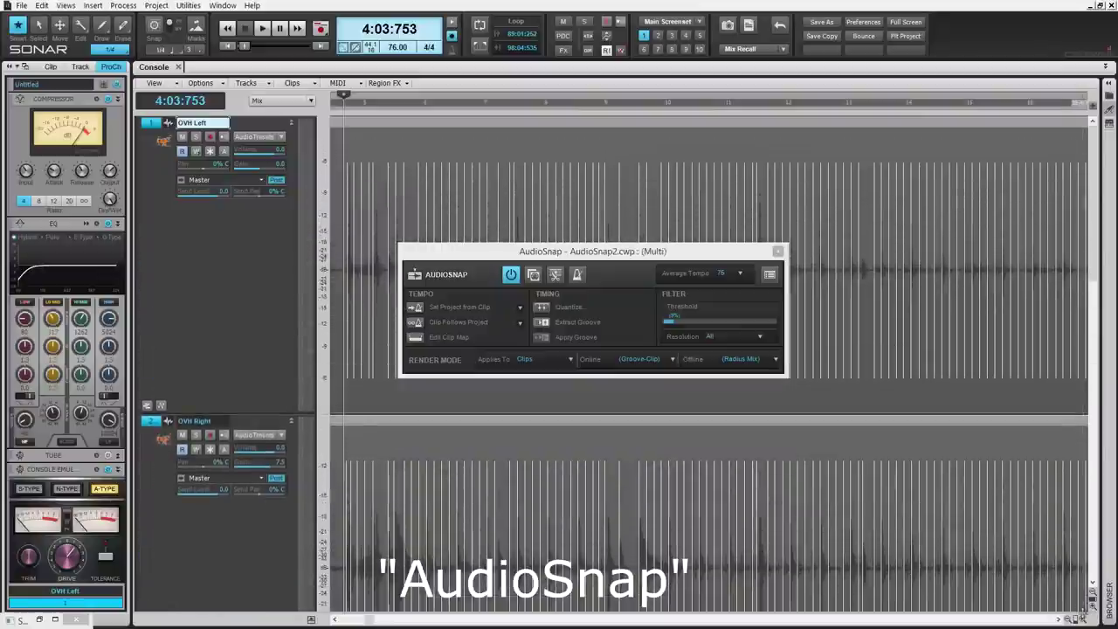
pyautogui.click(1080, 619)
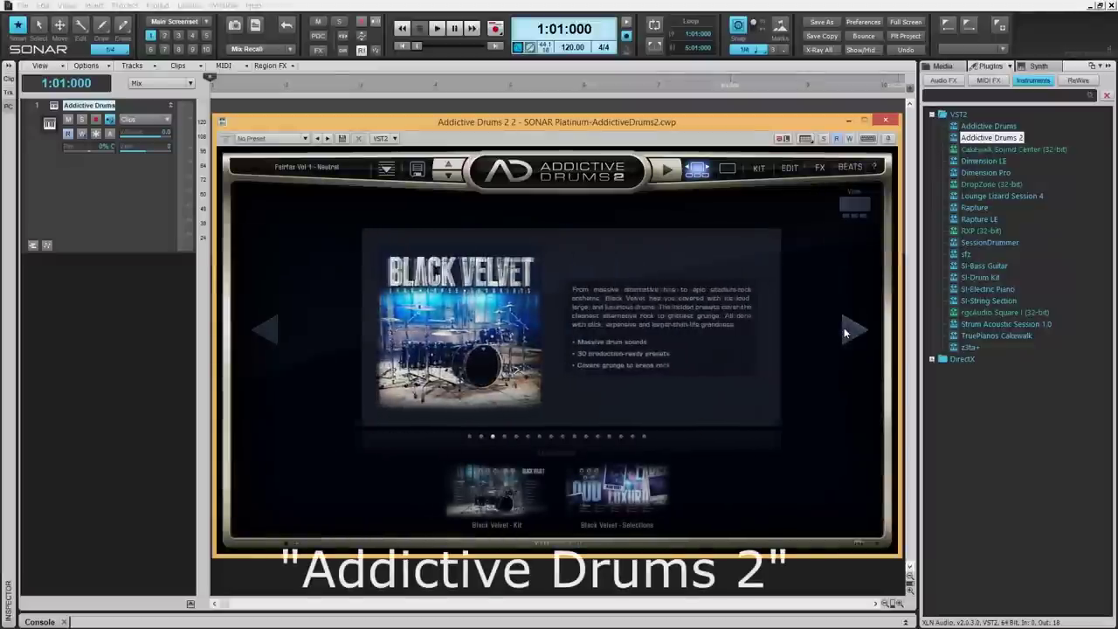
# - Browse through several Addictive Drums 2 kits to reach the Vintage Dry kit
pyautogui.click(844, 333)
pyautogui.click(845, 333)
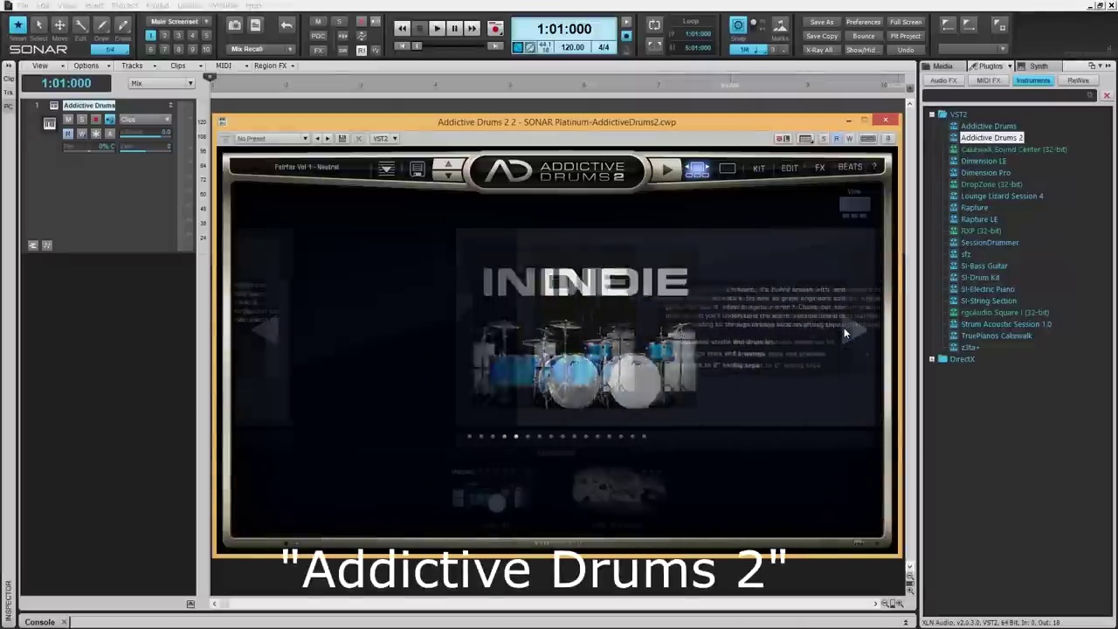
pyautogui.click(844, 332)
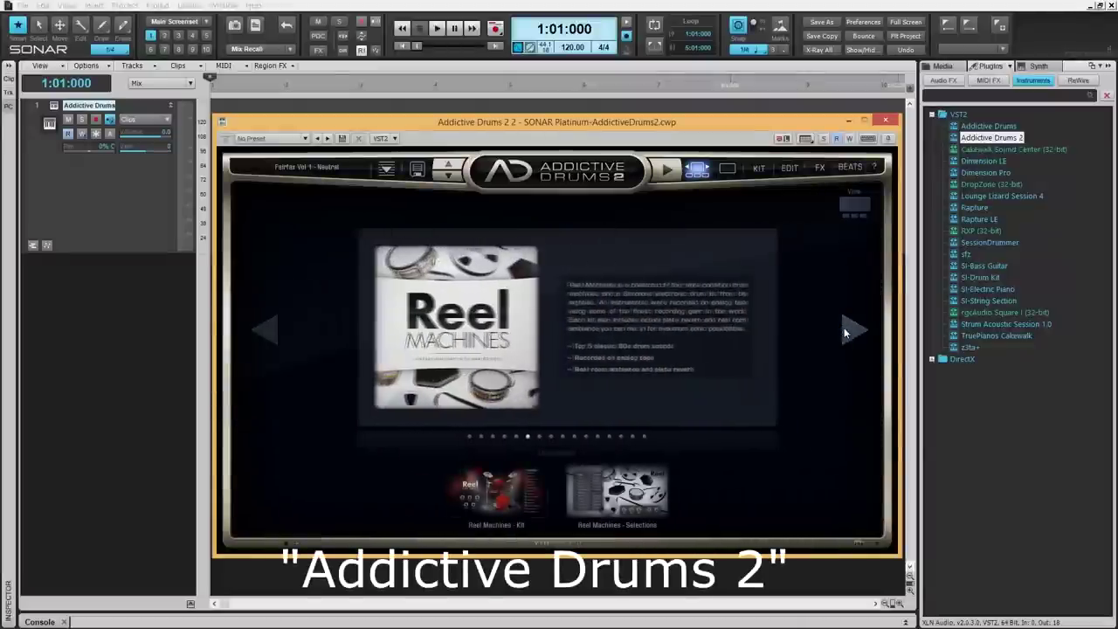
pyautogui.click(730, 168)
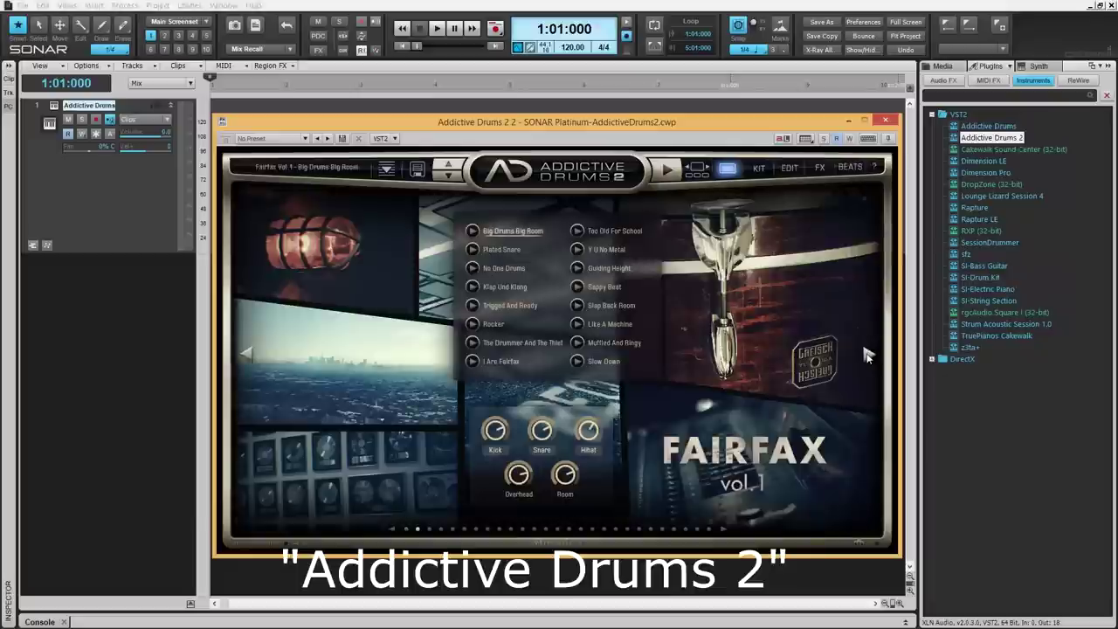
pyautogui.click(867, 355)
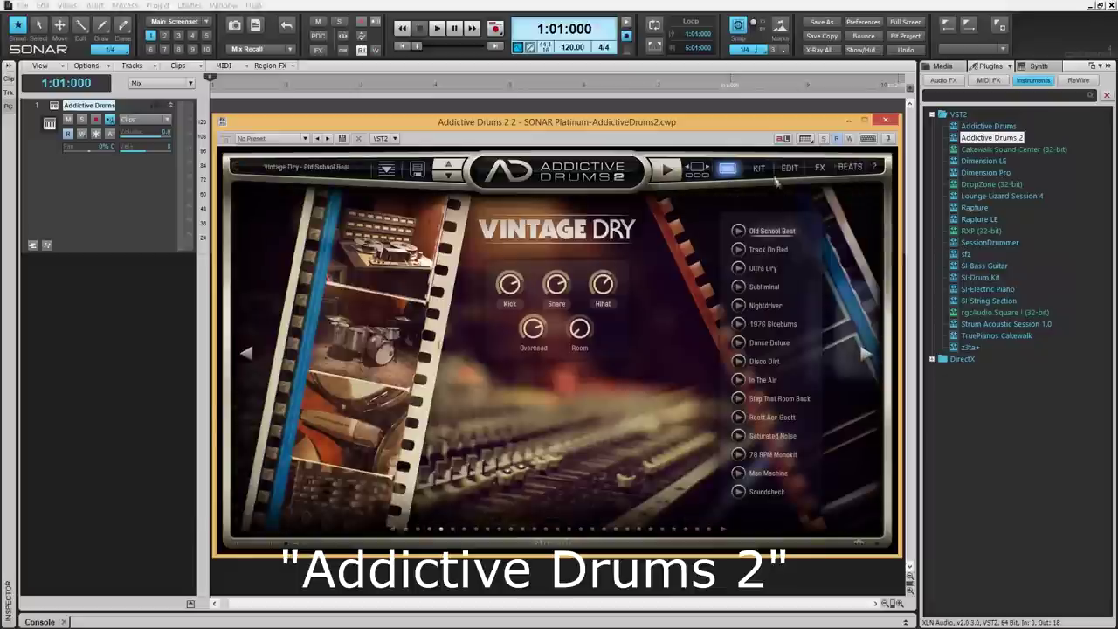
# - Tour the Kit, Edit, FX and Beats pages, then open the Gallery
pyautogui.click(759, 168)
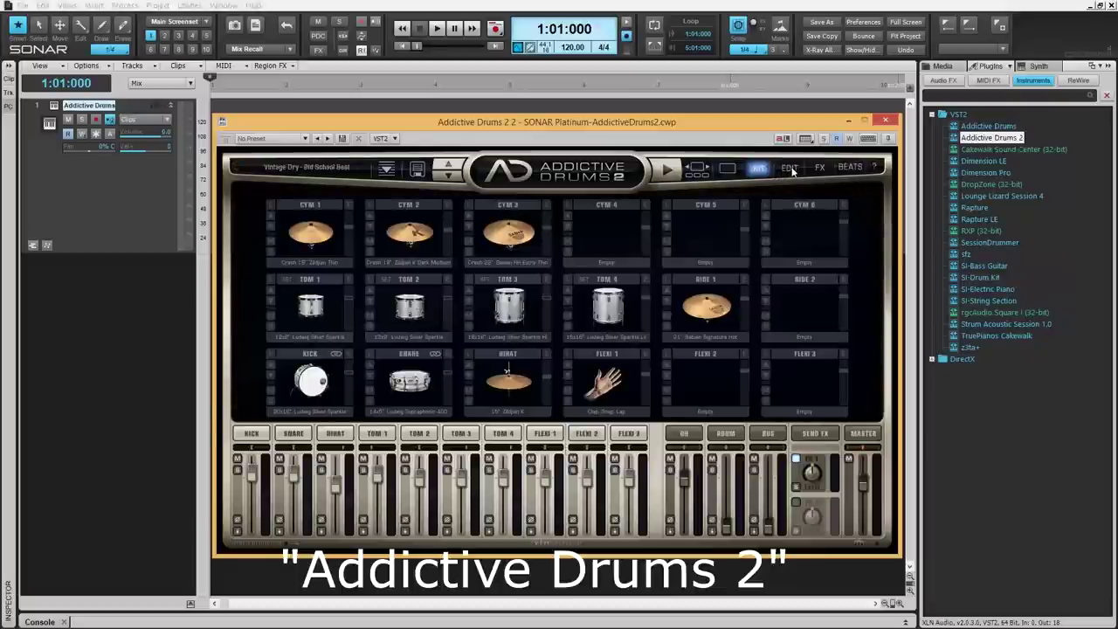
pyautogui.click(791, 169)
pyautogui.click(819, 169)
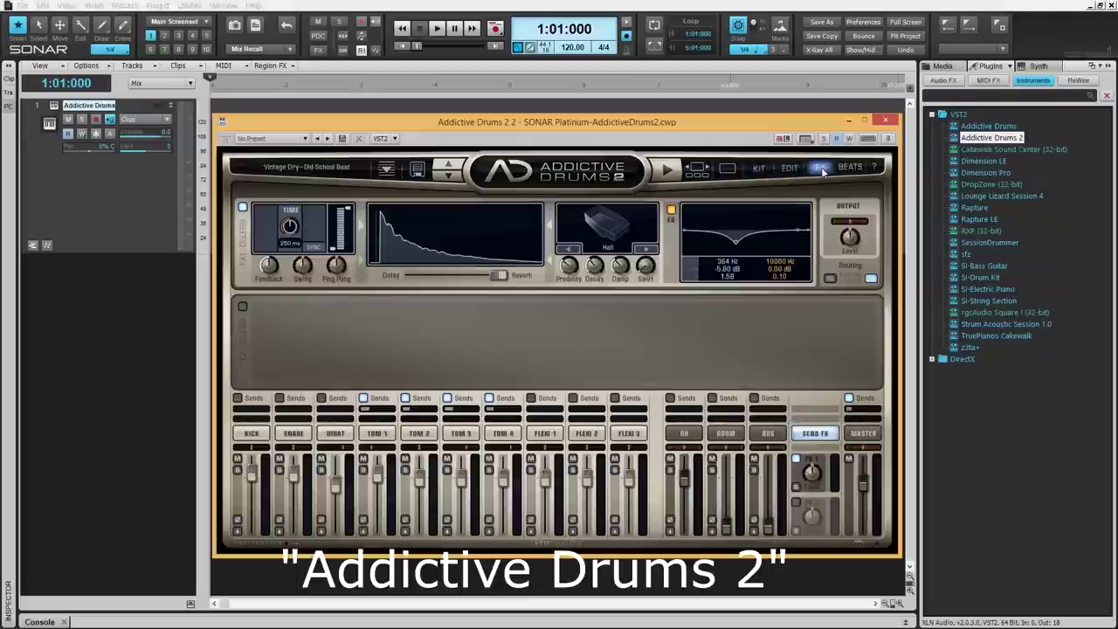
pyautogui.click(851, 169)
pyautogui.click(696, 168)
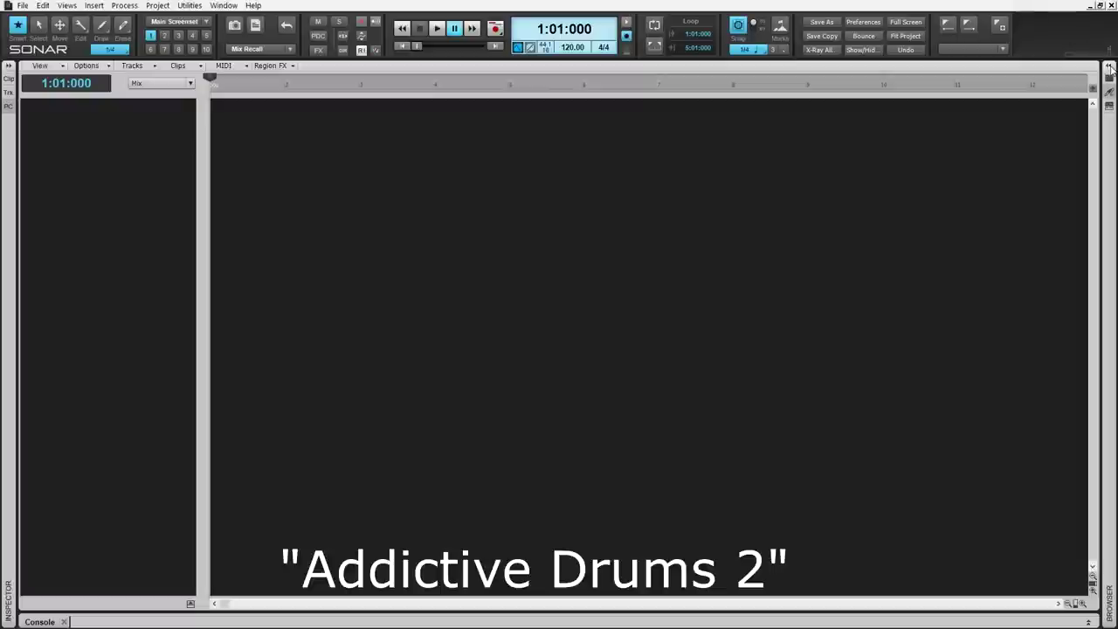
# - Insert Addictive Drums 2 from the VST2 instruments as a track and make it taller
pyautogui.click(1109, 68)
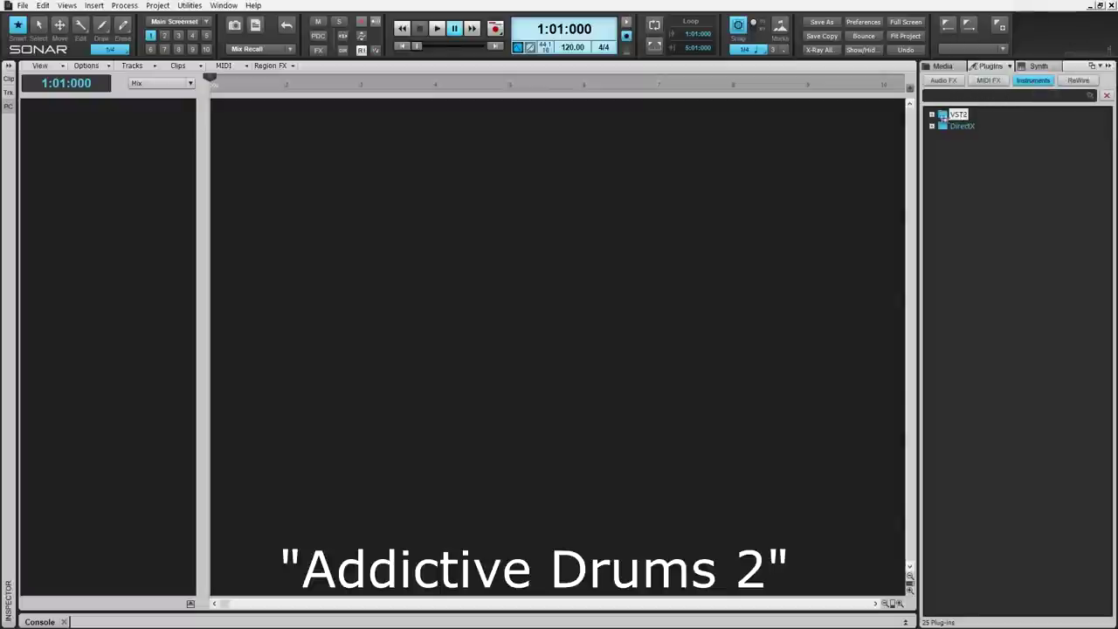
pyautogui.click(932, 115)
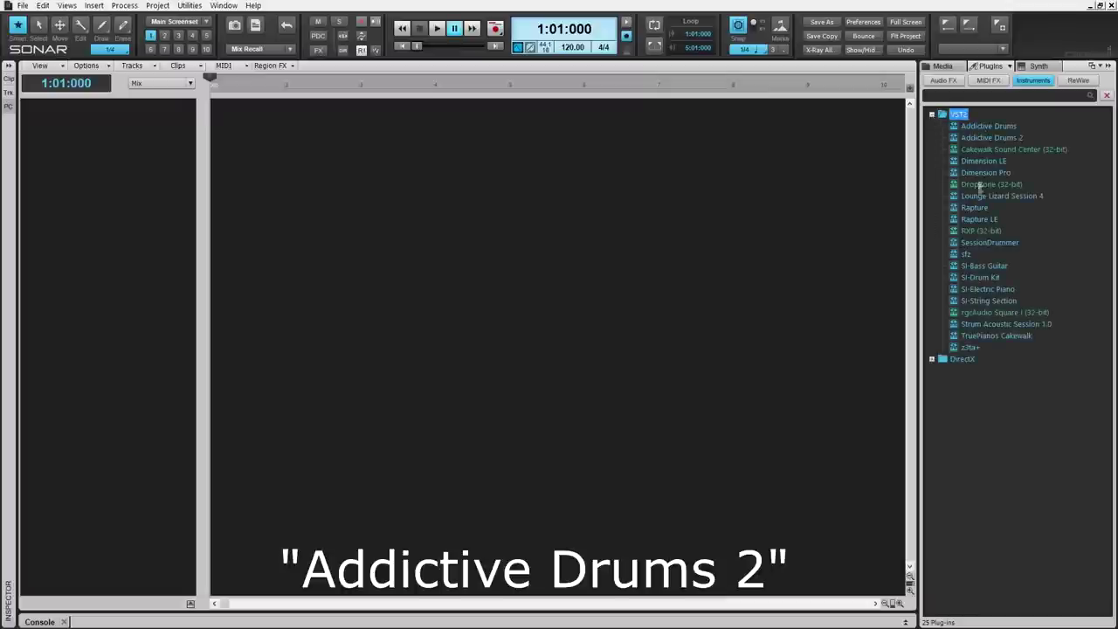
pyautogui.click(990, 138)
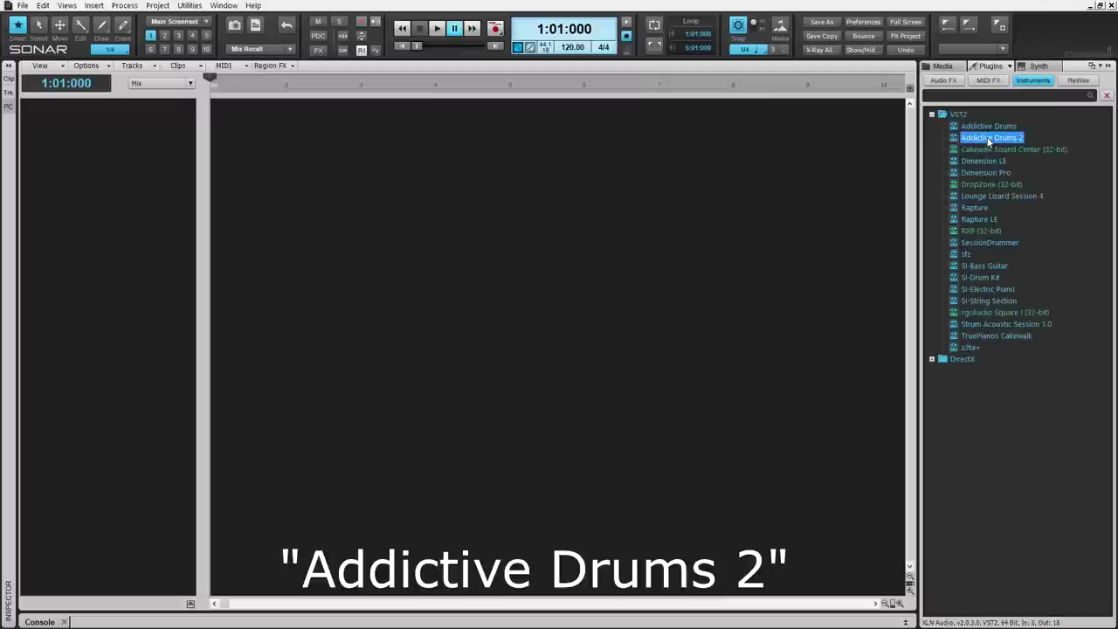
pyautogui.moveTo(989, 140); pyautogui.dragTo(535, 208)
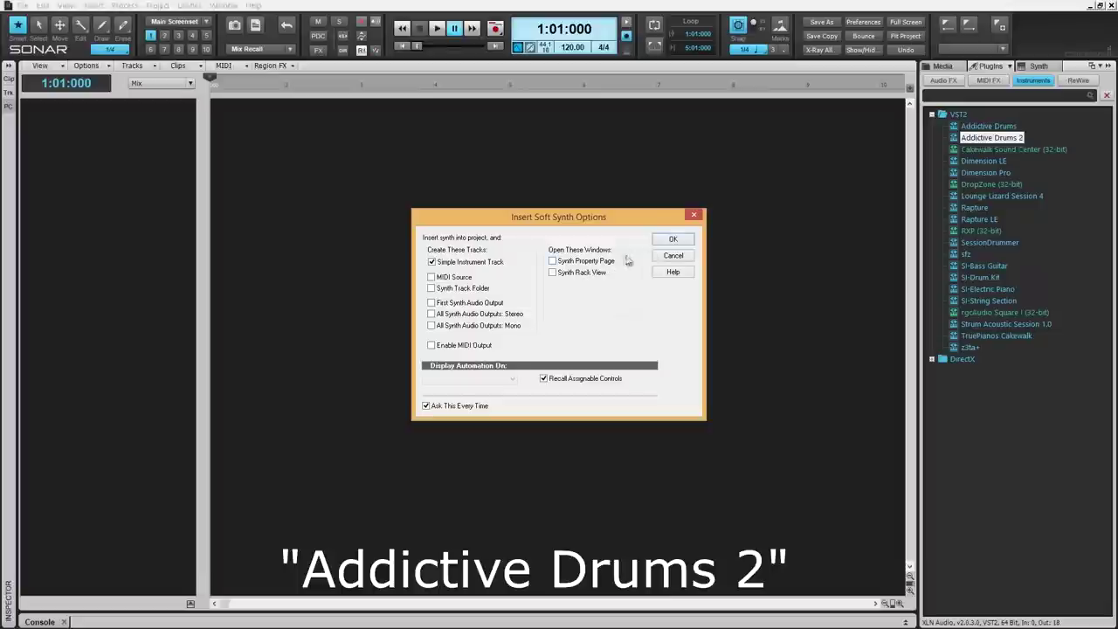
pyautogui.click(672, 241)
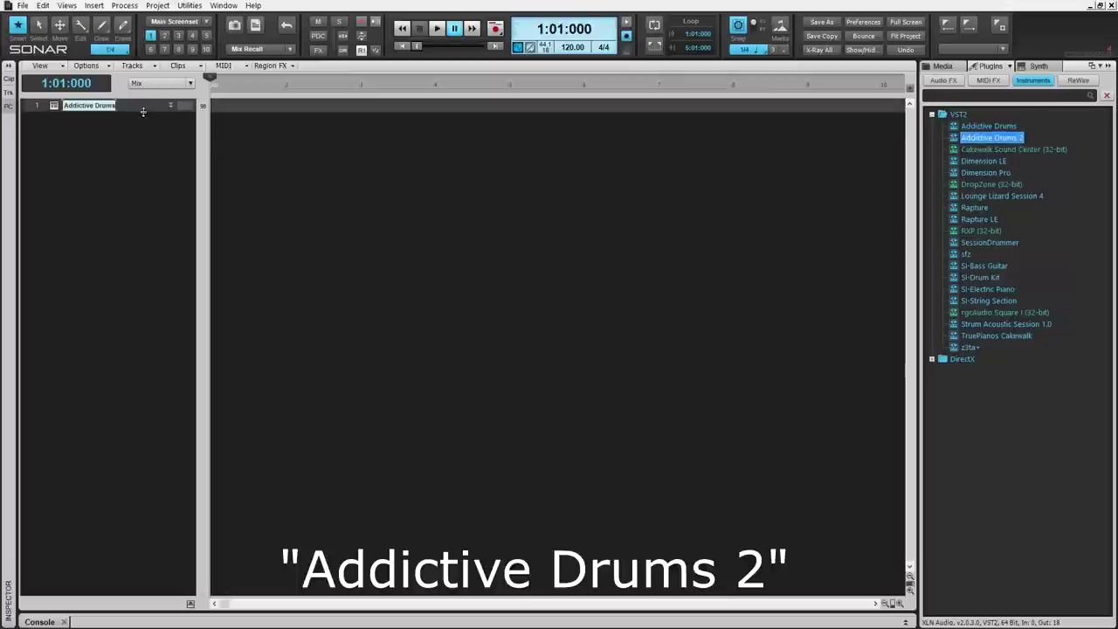
pyautogui.moveTo(144, 111); pyautogui.dragTo(148, 269)
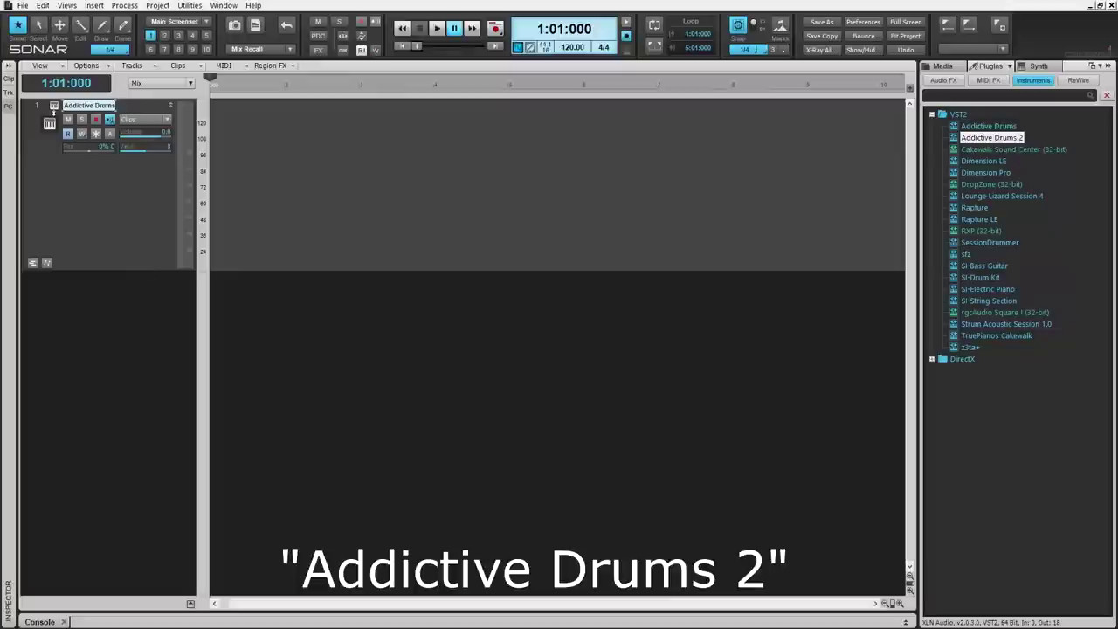
# - Open Addictive Drums 2 and page through the kit libraries, returning to Fairfax Vol.1
pyautogui.click(53, 105)
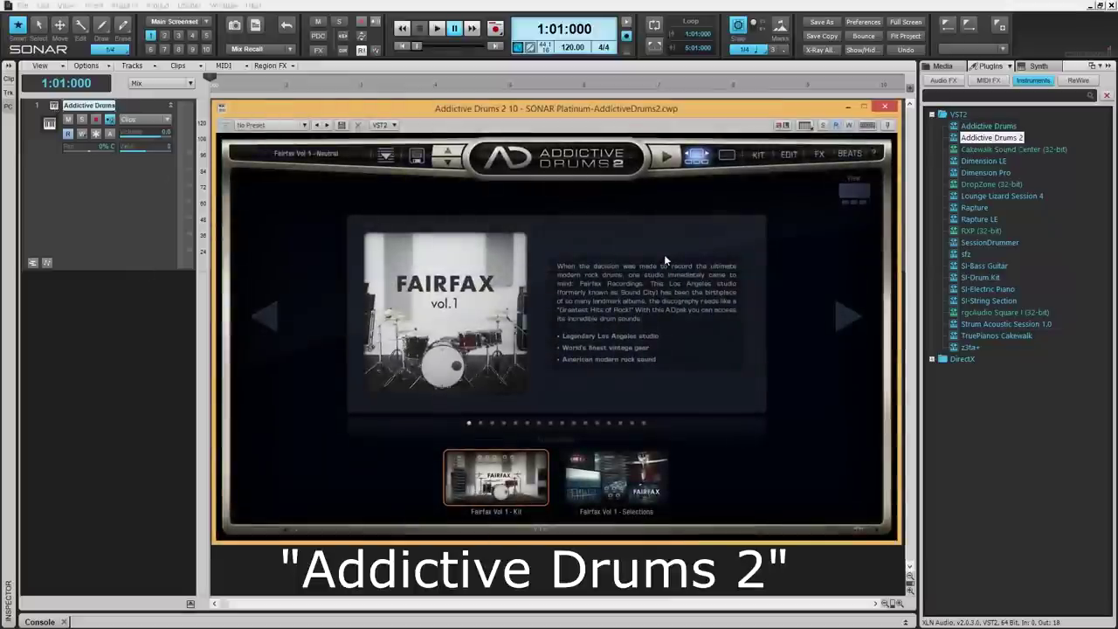
pyautogui.click(843, 316)
pyautogui.click(843, 317)
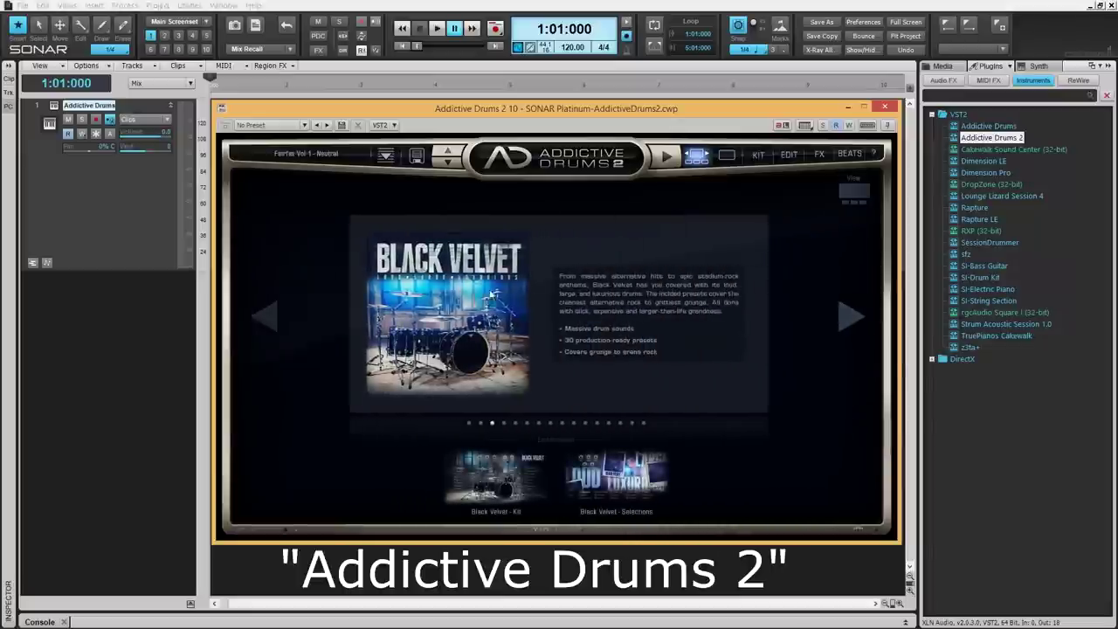
pyautogui.click(262, 316)
pyautogui.click(262, 316)
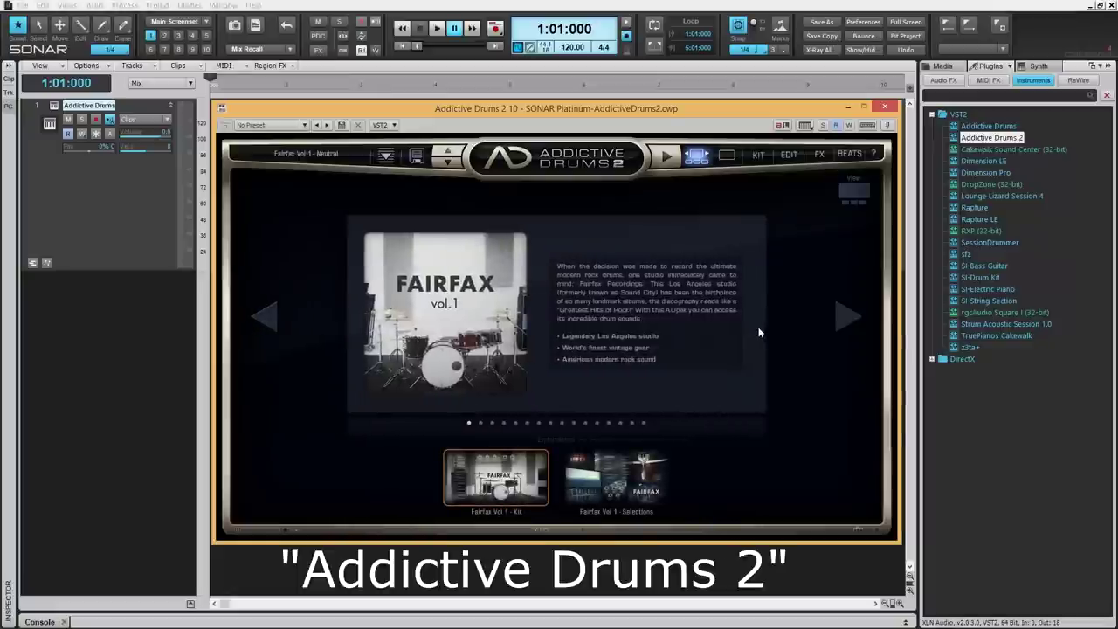
# - Step to Black Velvet and audition its presets, finishing on RockKit with the kit grid showing
pyautogui.click(726, 156)
pyautogui.click(863, 340)
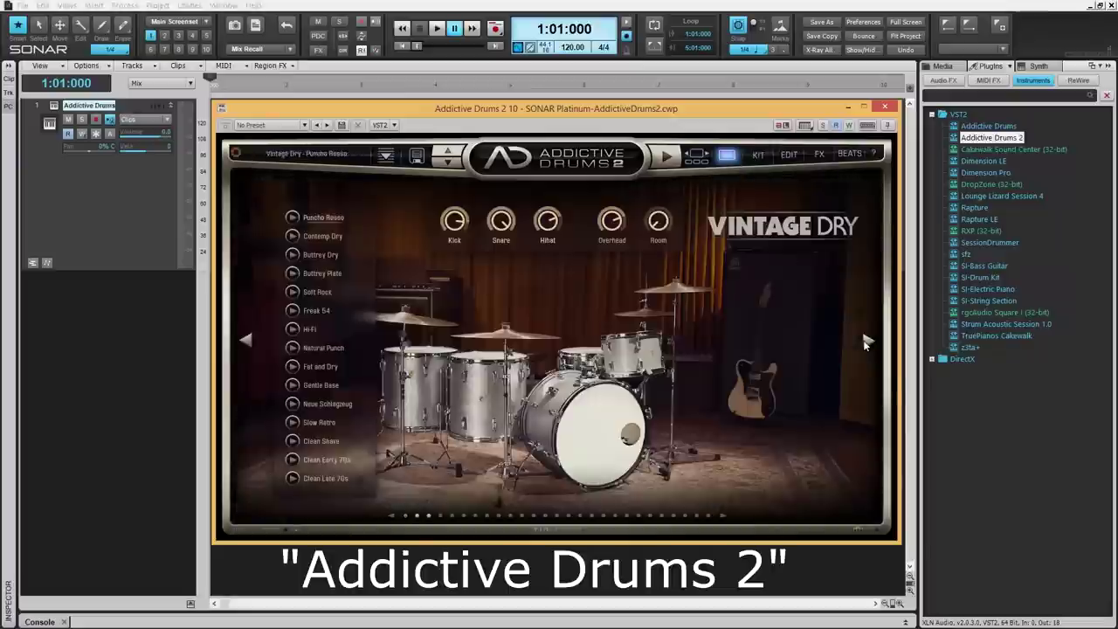
pyautogui.click(864, 339)
pyautogui.click(745, 288)
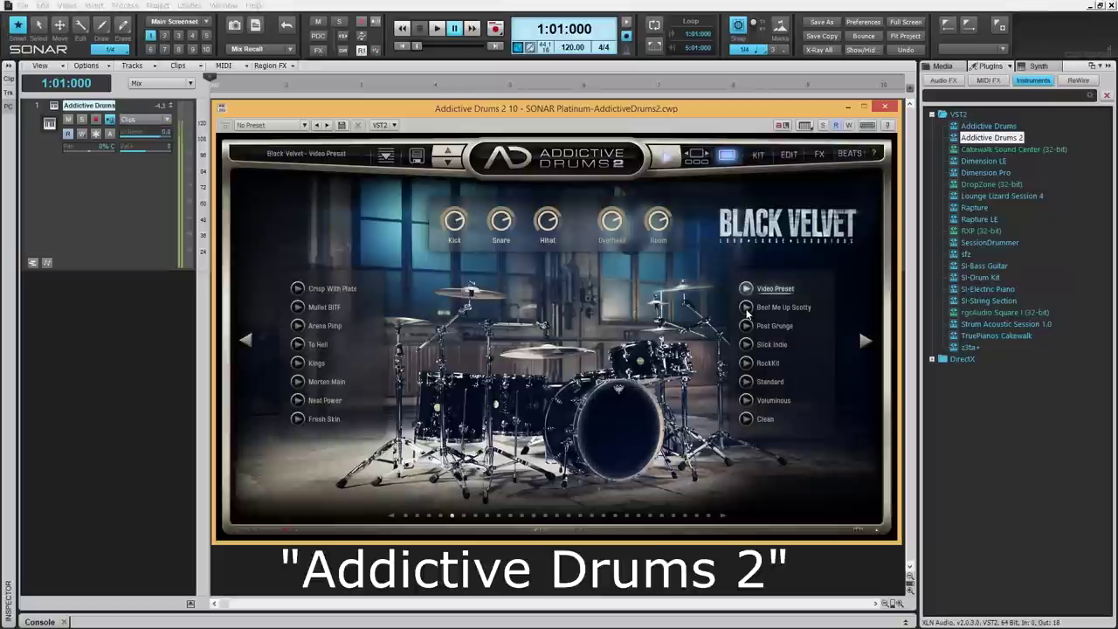
pyautogui.click(746, 307)
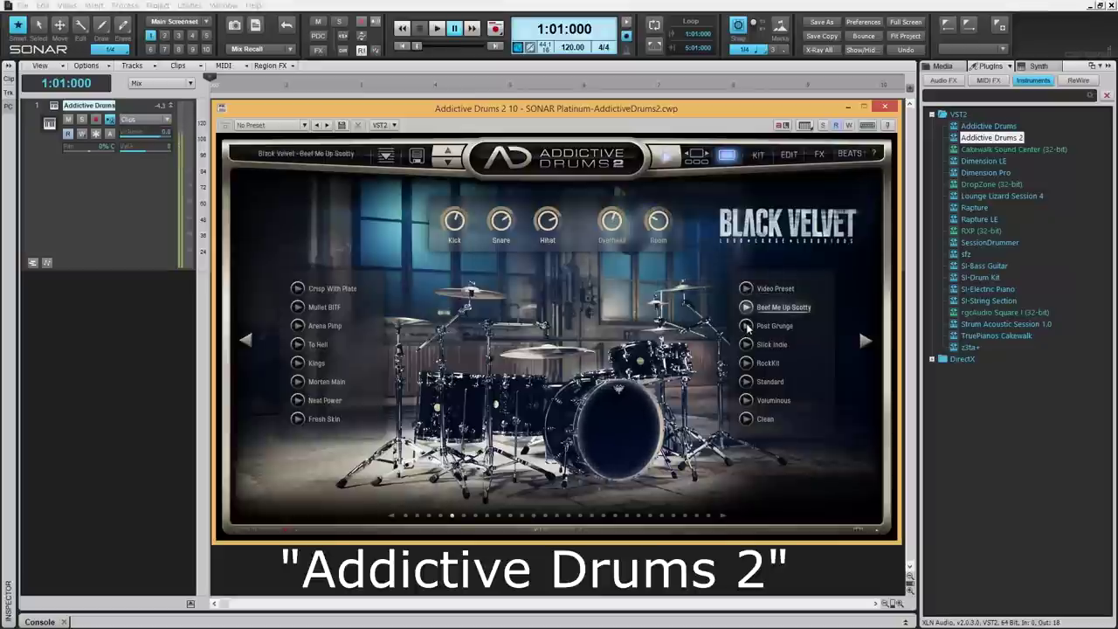
pyautogui.click(745, 325)
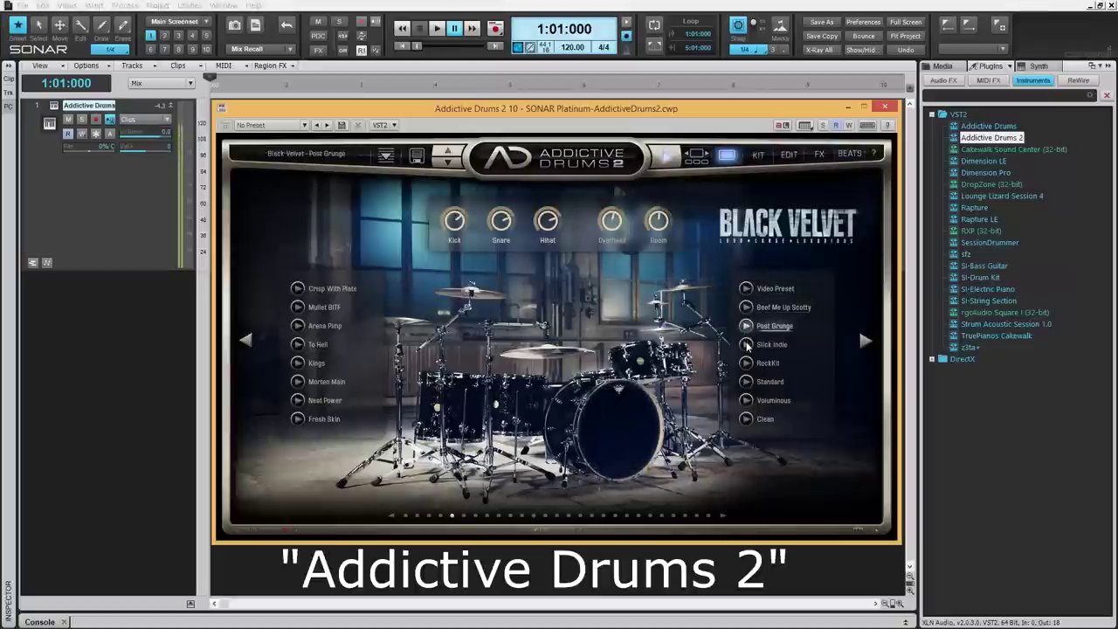
pyautogui.click(746, 344)
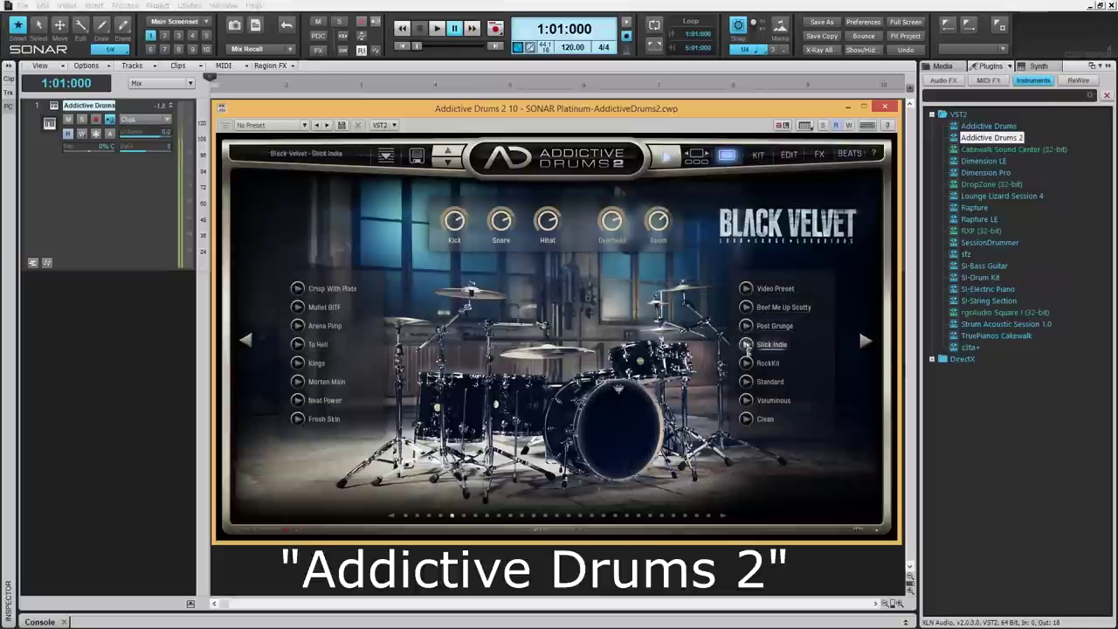
pyautogui.click(746, 362)
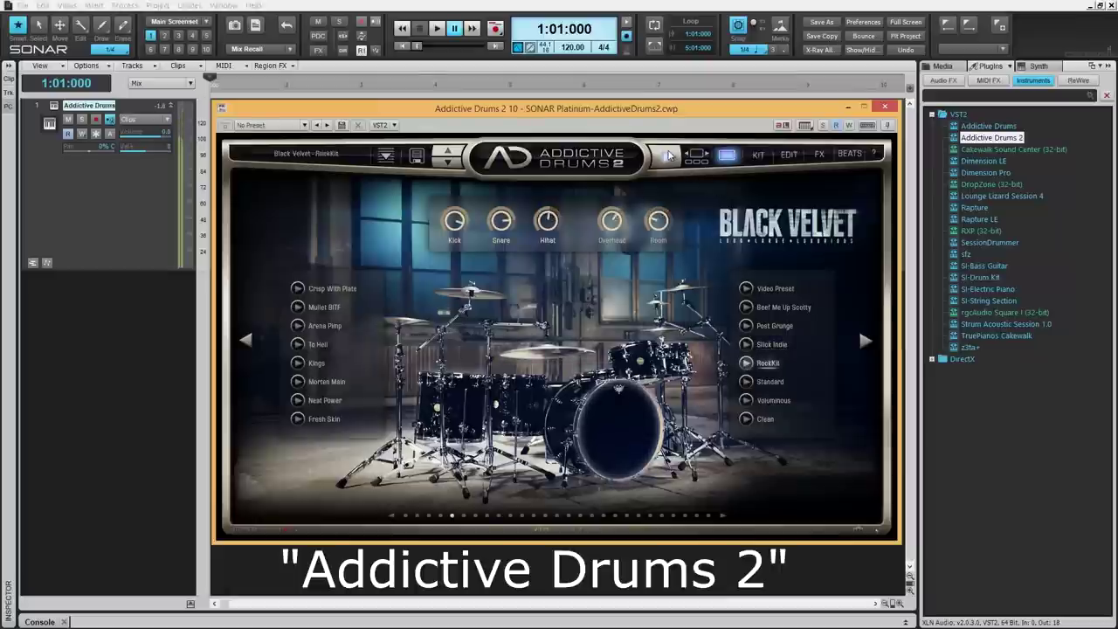
pyautogui.click(758, 155)
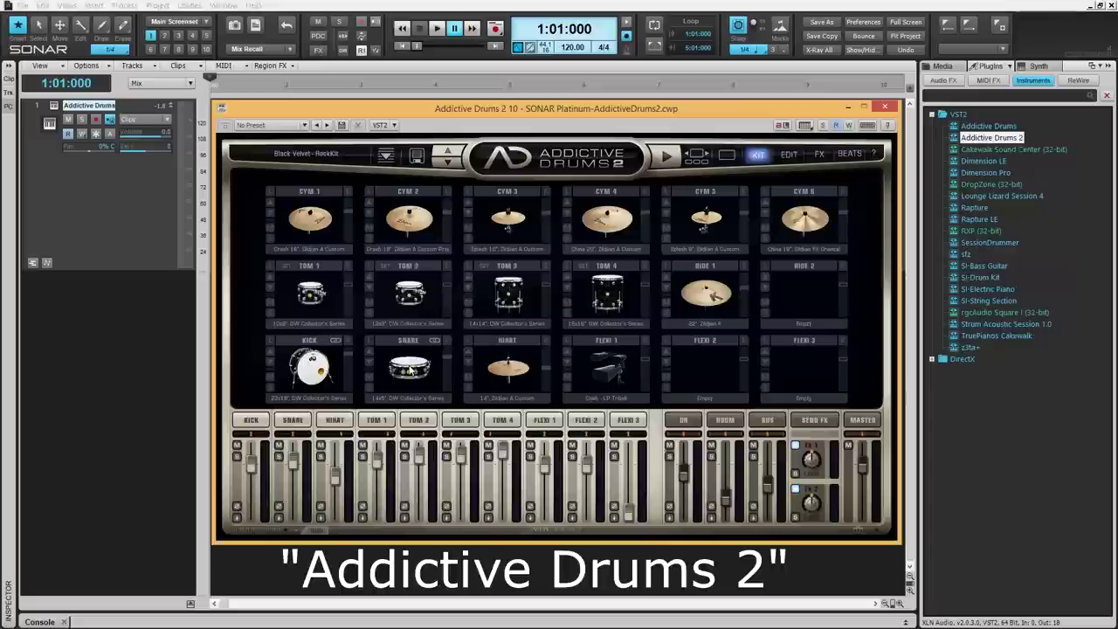
# - Try the Premier and Pearl snares, pick the 14x7" Craviotto Custom Shop, preview its hits, and confirm
pyautogui.click(368, 338)
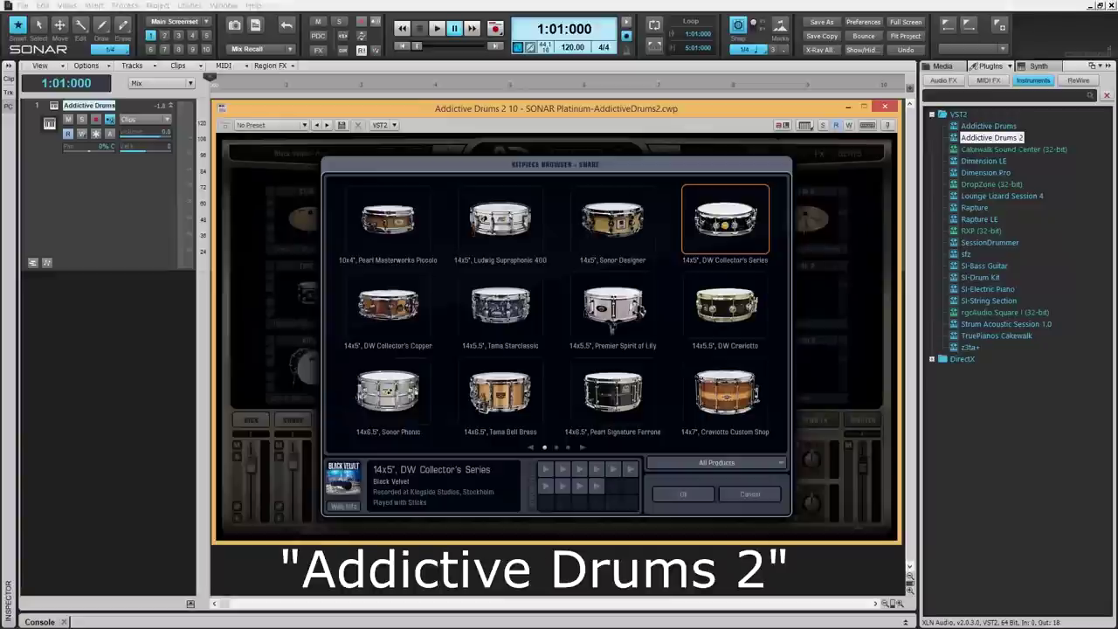
pyautogui.click(615, 310)
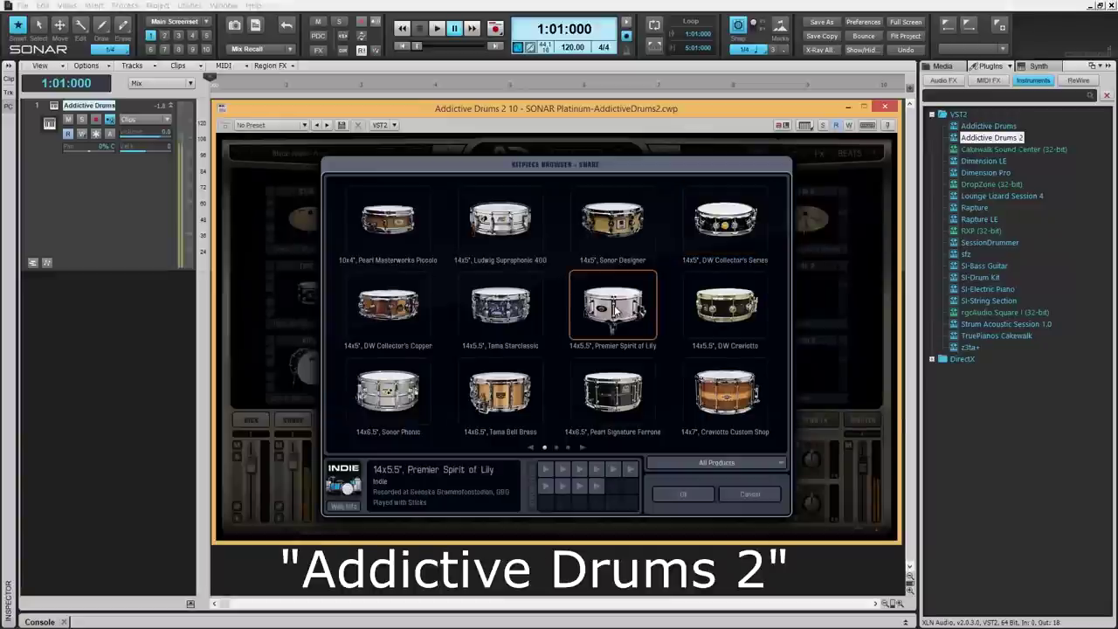
pyautogui.click(613, 384)
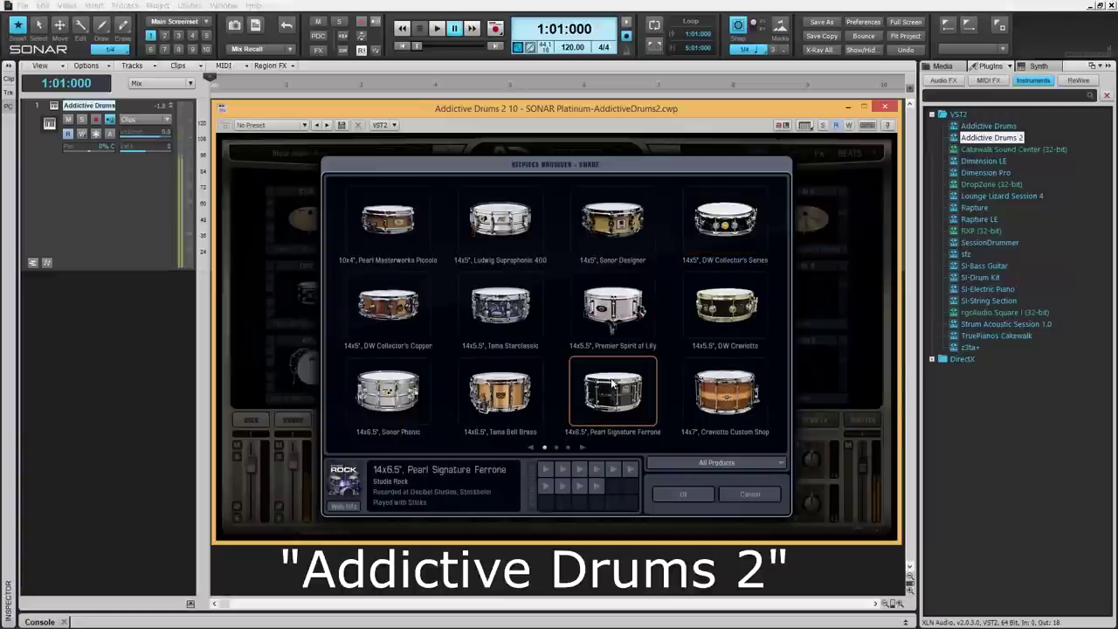
pyautogui.click(723, 400)
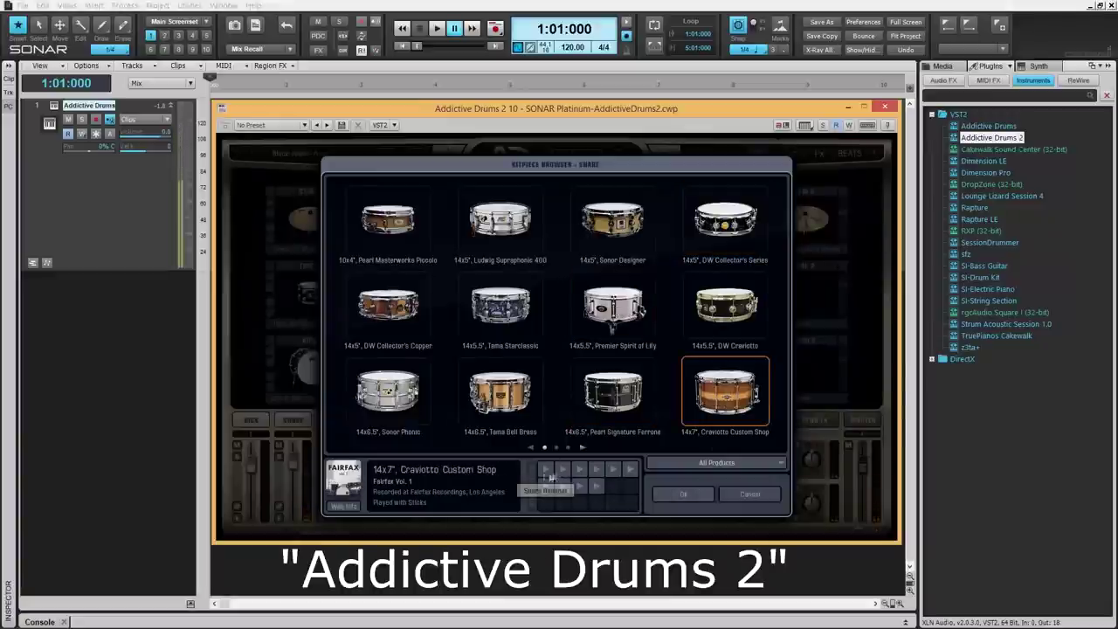
pyautogui.click(539, 468)
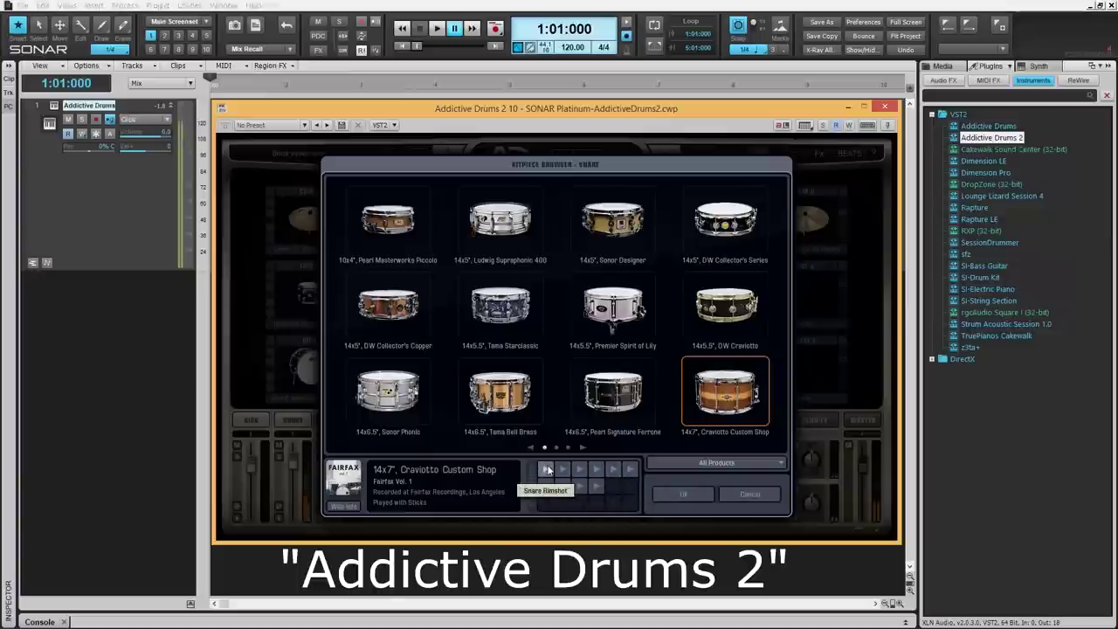
pyautogui.click(562, 469)
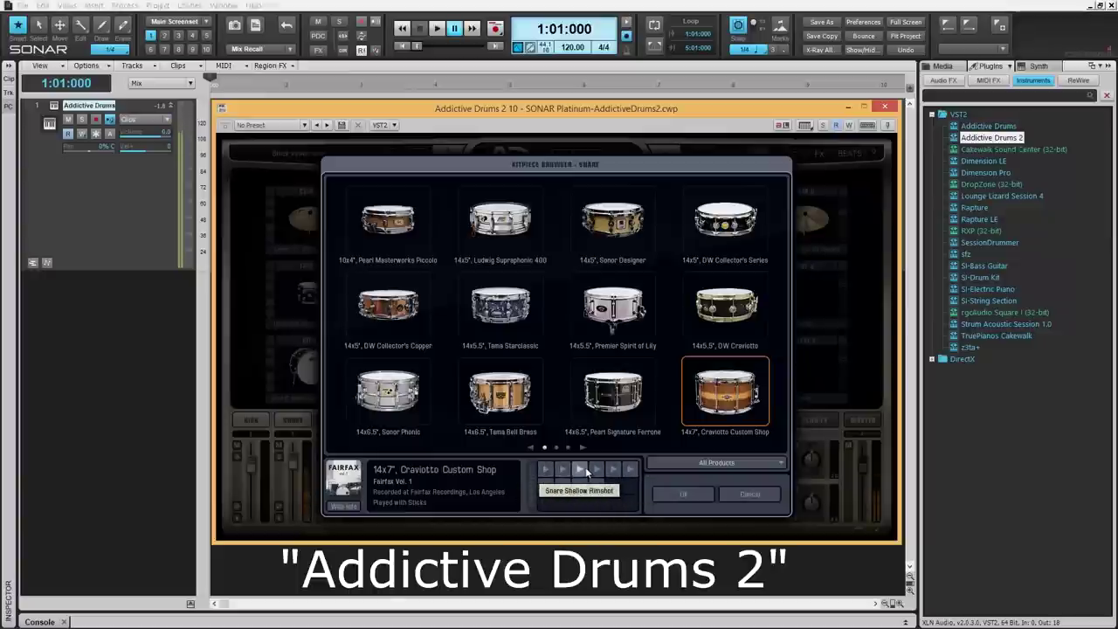
pyautogui.click(596, 468)
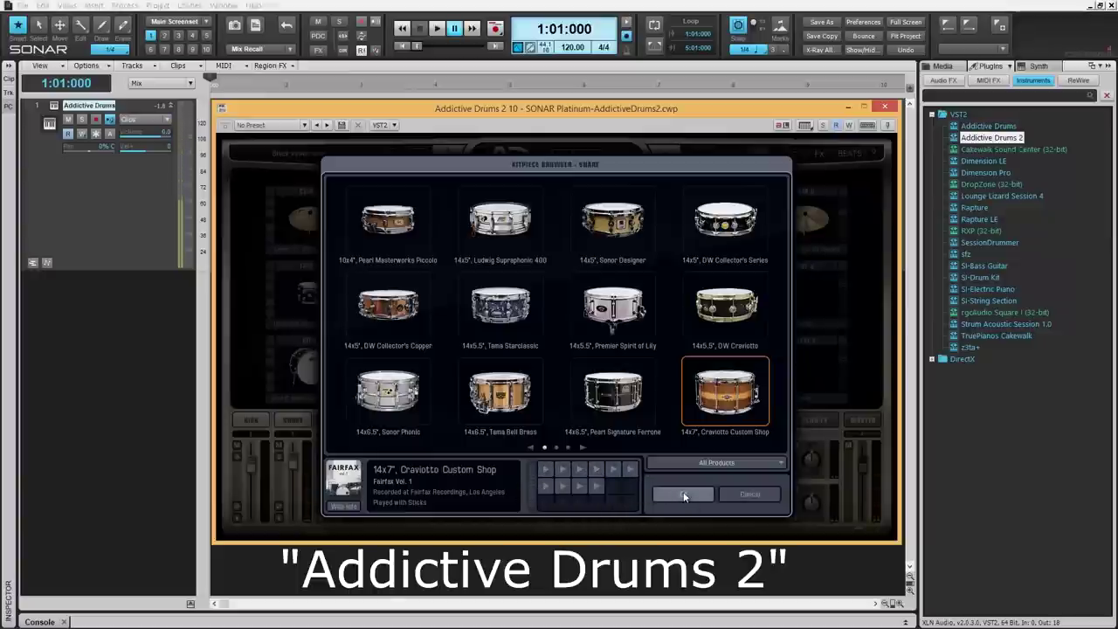
pyautogui.click(683, 494)
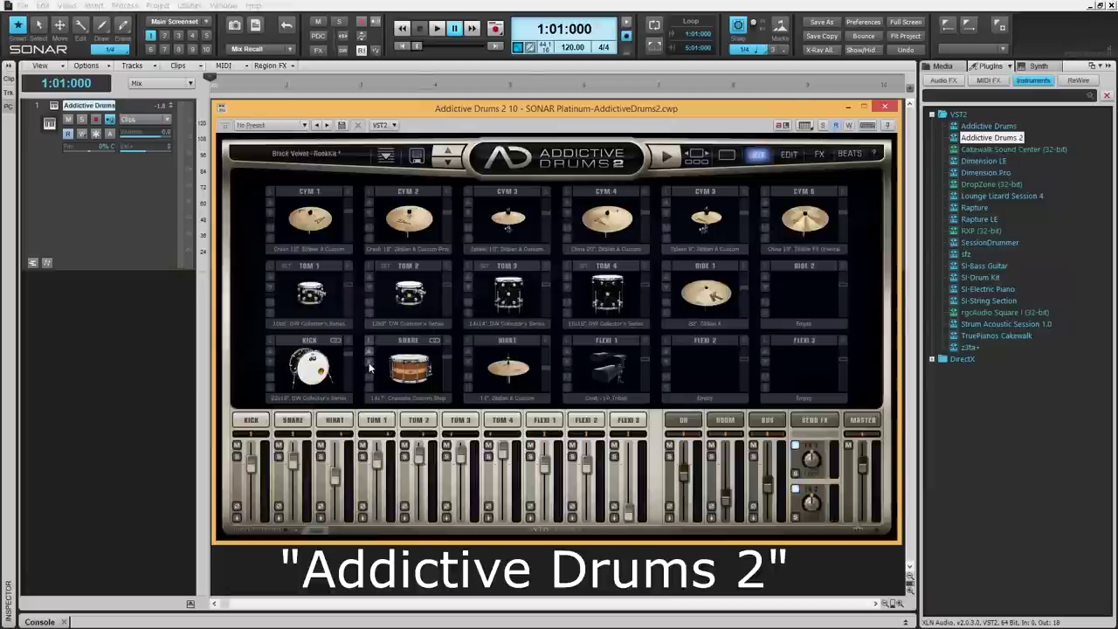
# - Play the beat with the snare back on Pearl Signature Ferrone, then open the Edit page on the kick
pyautogui.click(665, 156)
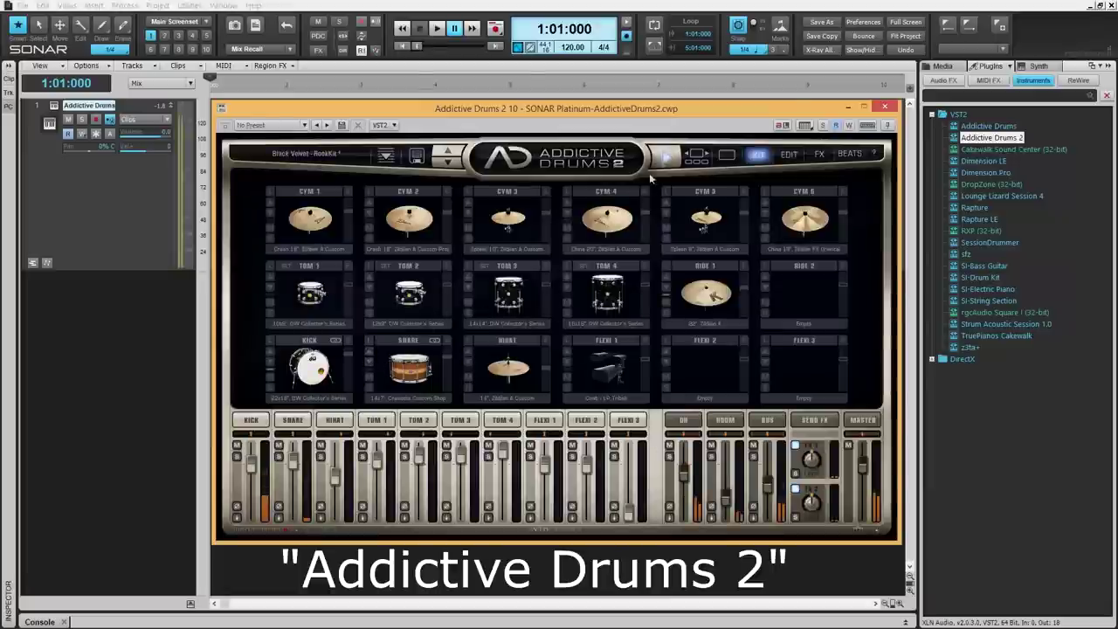
pyautogui.click(367, 351)
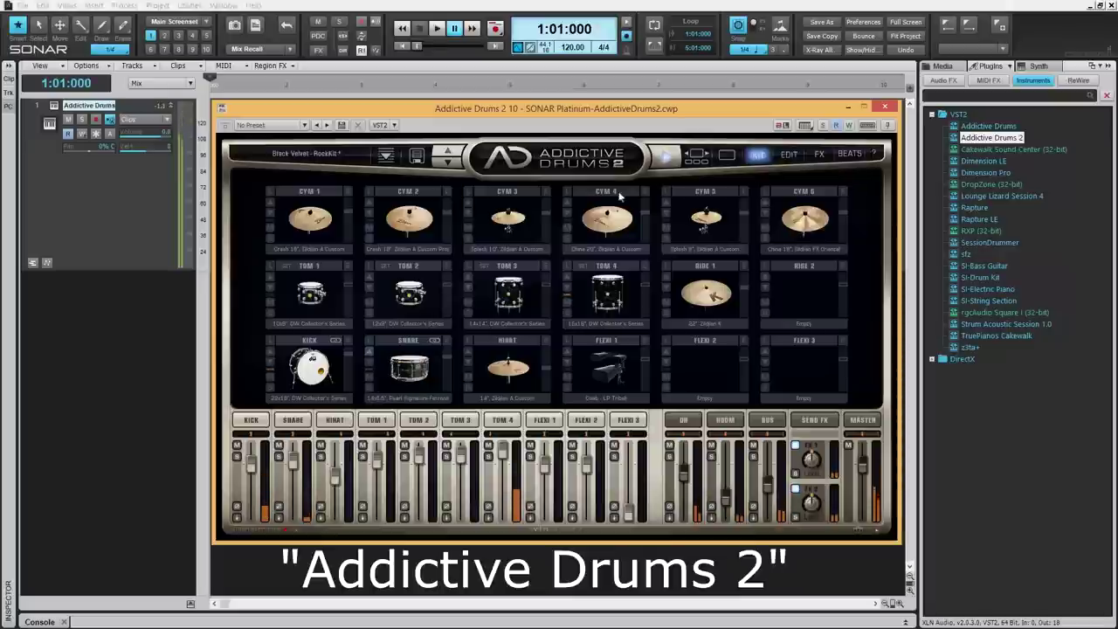
pyautogui.click(665, 159)
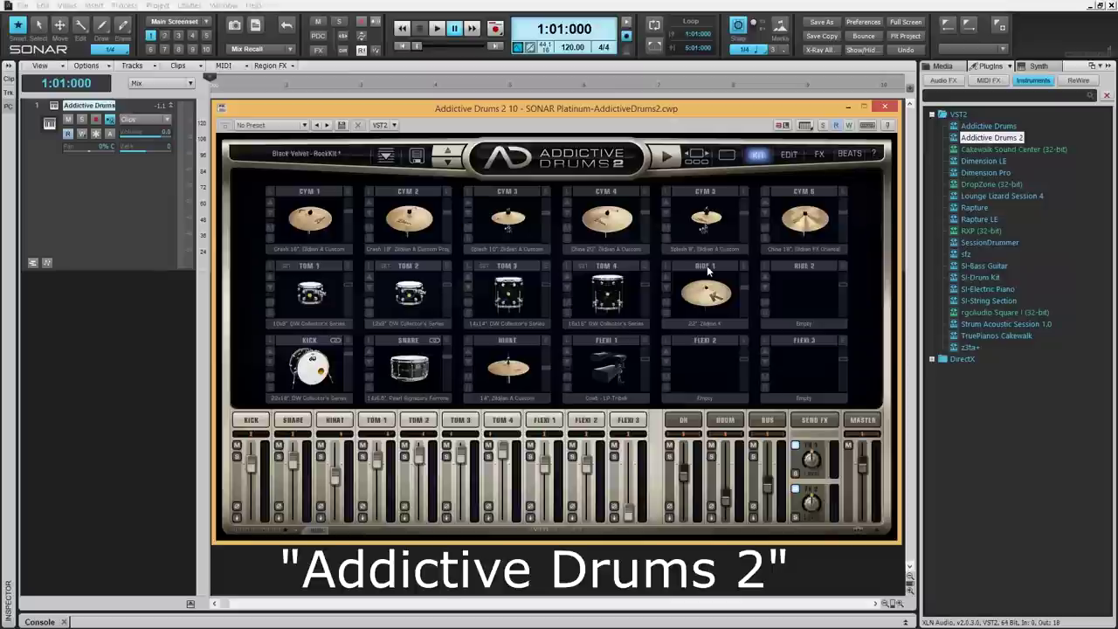
pyautogui.click(788, 154)
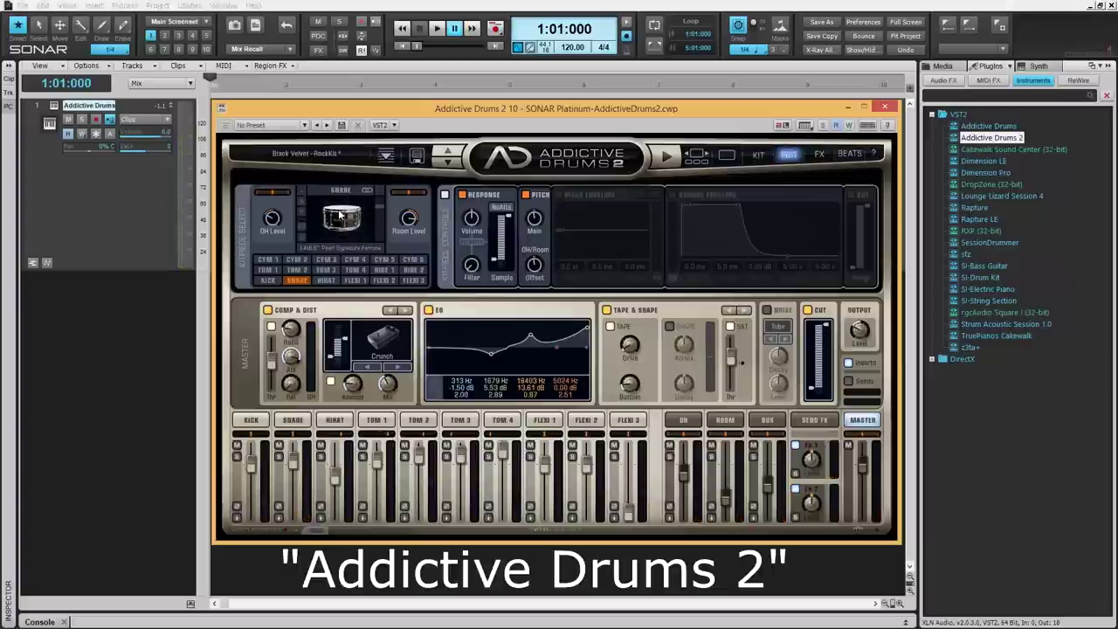
pyautogui.click(268, 280)
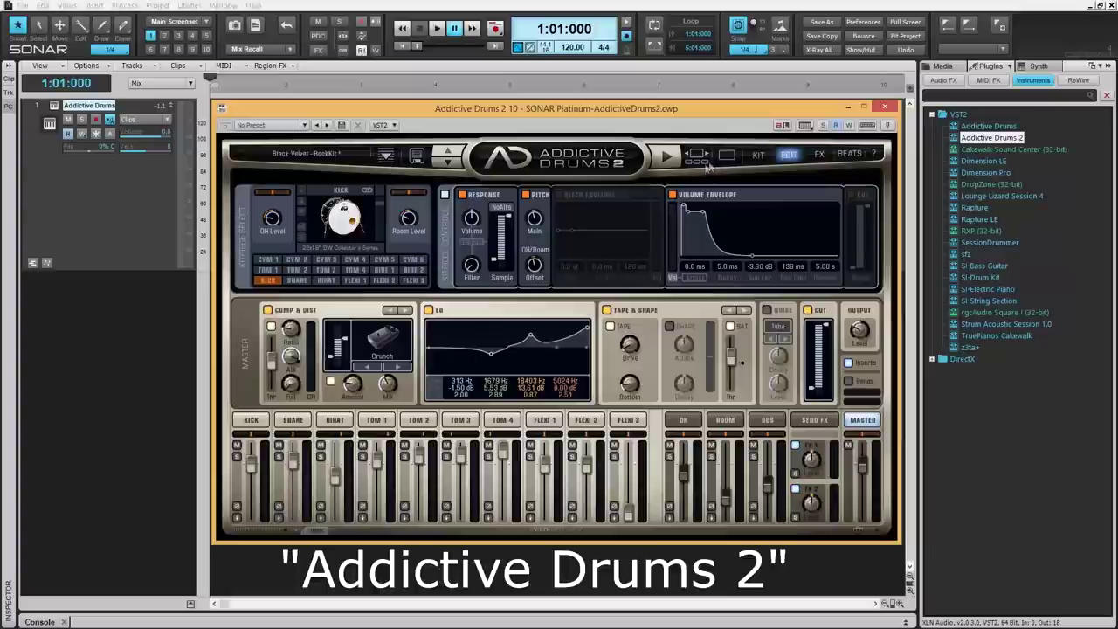
# - Switch Addictive Drums 2 to its FX page
pyautogui.click(816, 154)
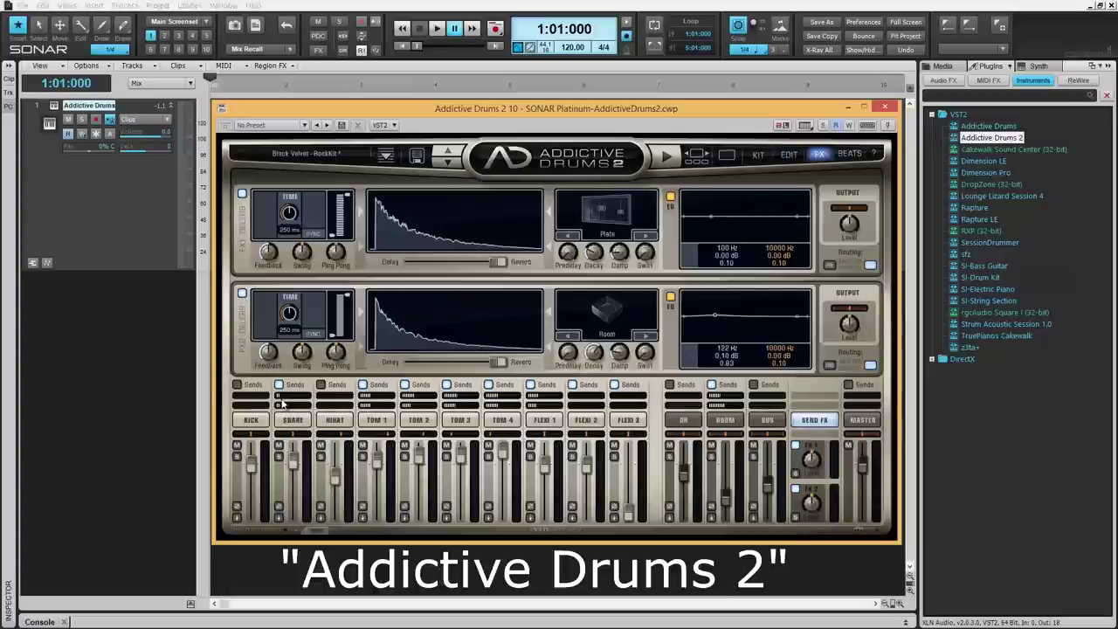
# - Lower the snare's effect send, shift FX 1's blend toward delay, and turn FX 2 off
pyautogui.moveTo(295, 394)
pyautogui.moveTo(296, 395); pyautogui.dragTo(279, 409)
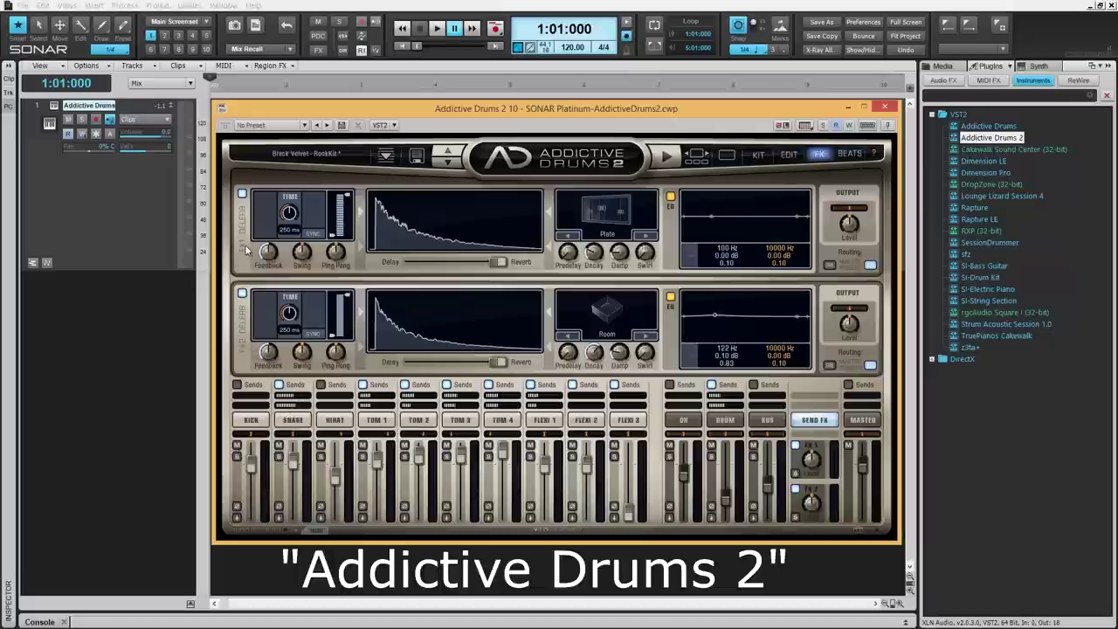
pyautogui.click(242, 193)
pyautogui.click(242, 193)
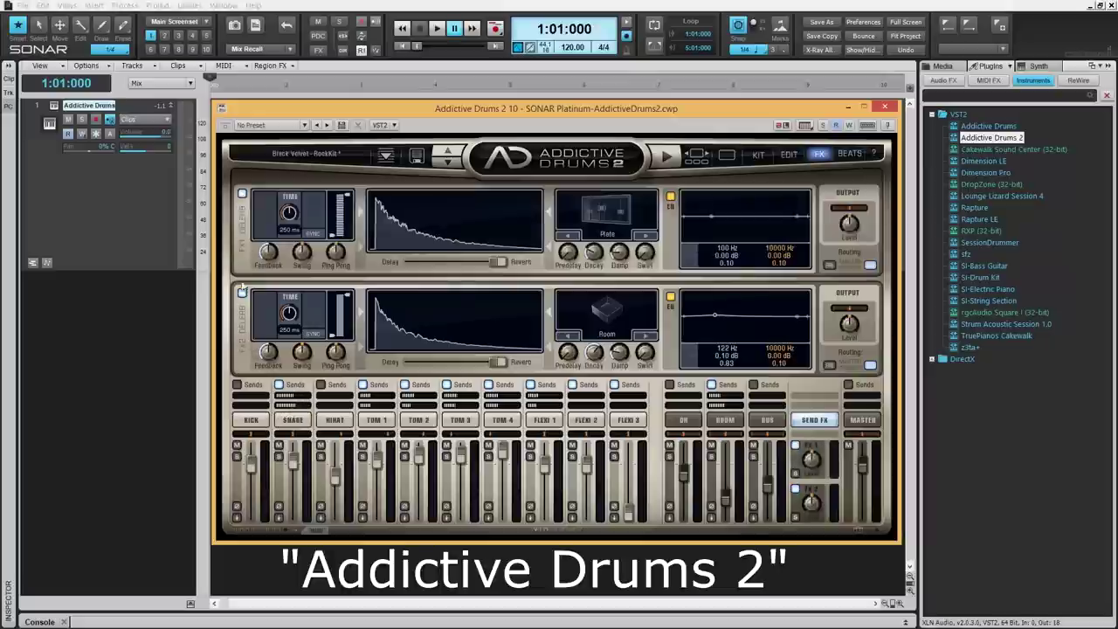
pyautogui.click(242, 294)
pyautogui.click(242, 294)
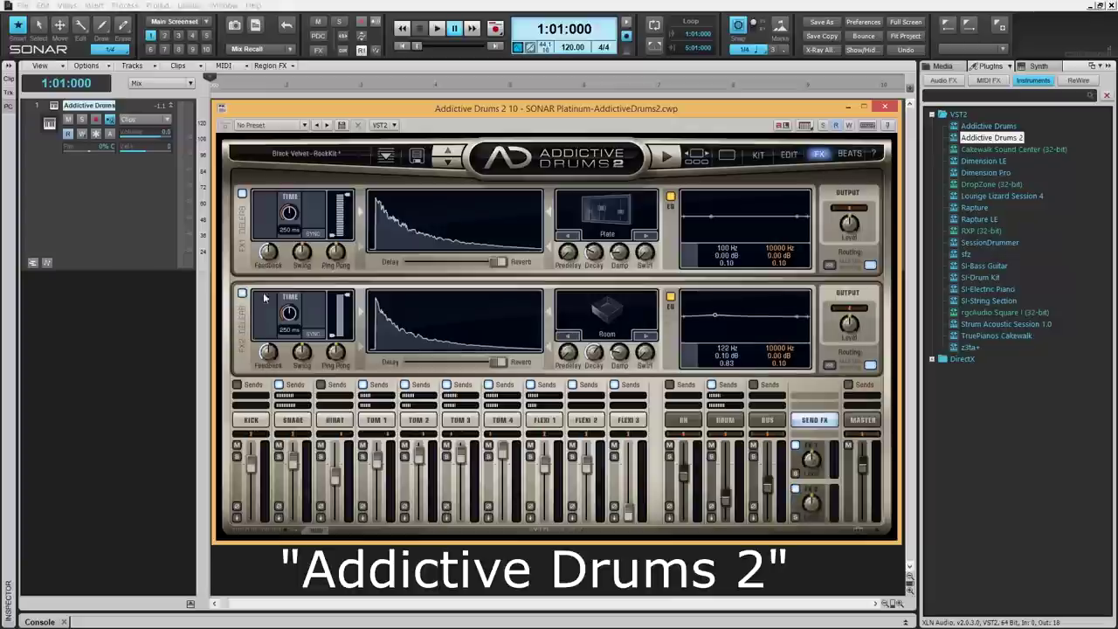
pyautogui.moveTo(496, 263); pyautogui.dragTo(441, 278)
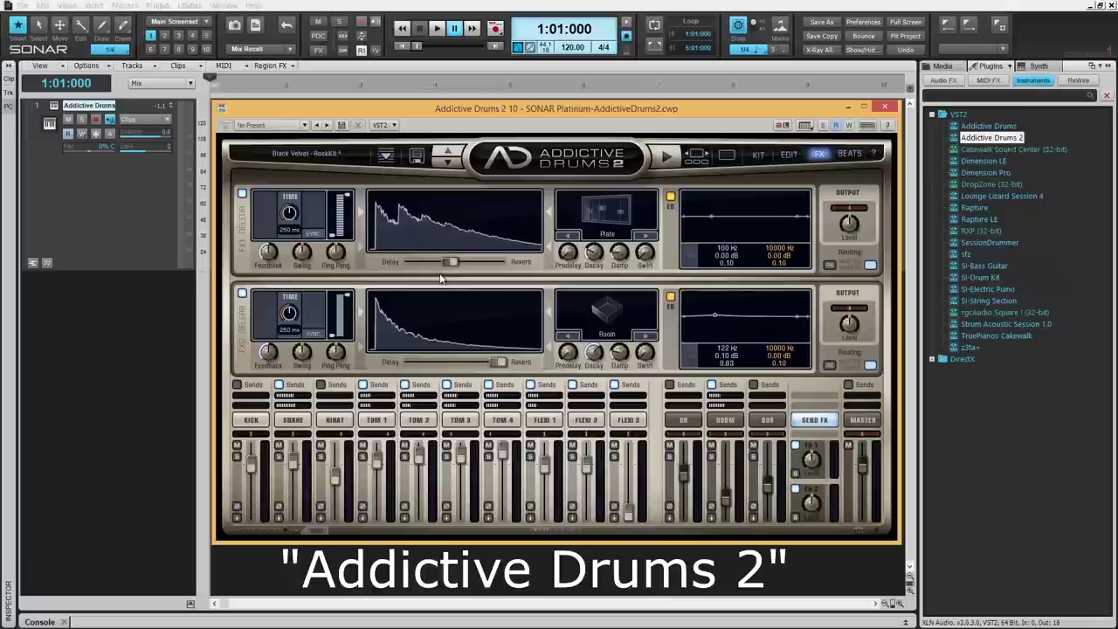
pyautogui.click(242, 293)
# - Return FX 1 to full reverb and, during playback, change its reverb type from Plate to Hall
pyautogui.moveTo(446, 261); pyautogui.dragTo(503, 262)
pyautogui.moveTo(301, 397)
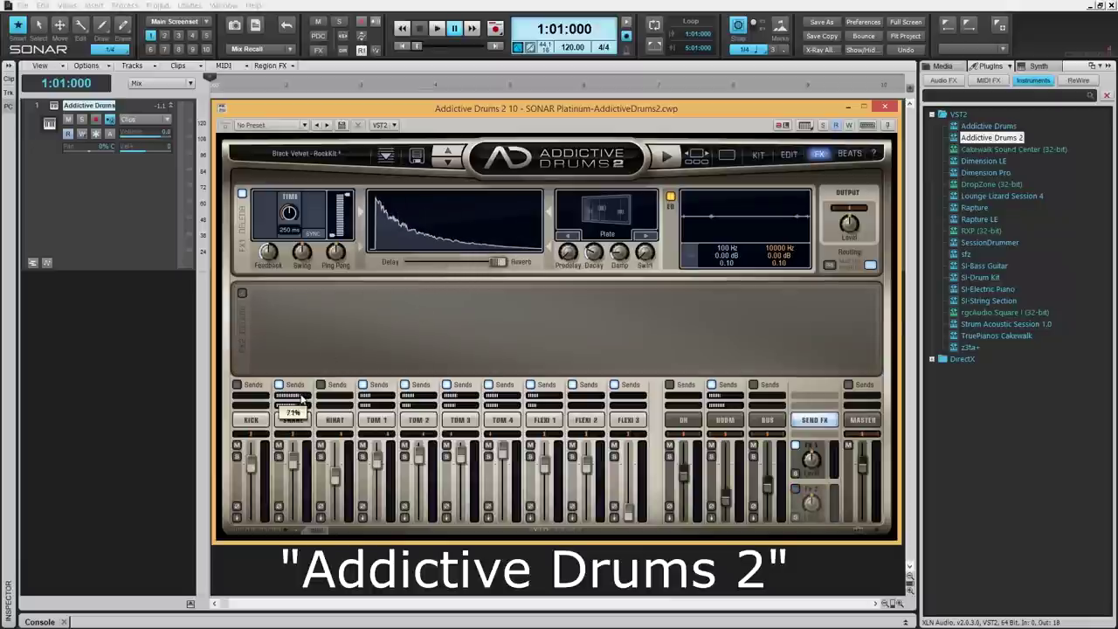
pyautogui.click(664, 156)
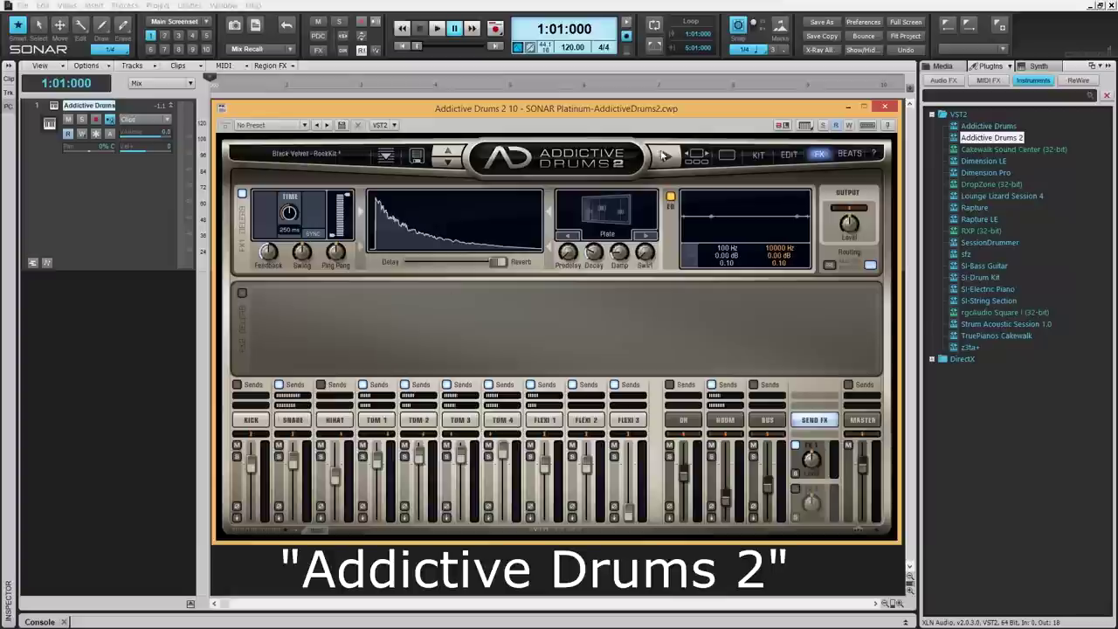
pyautogui.click(647, 236)
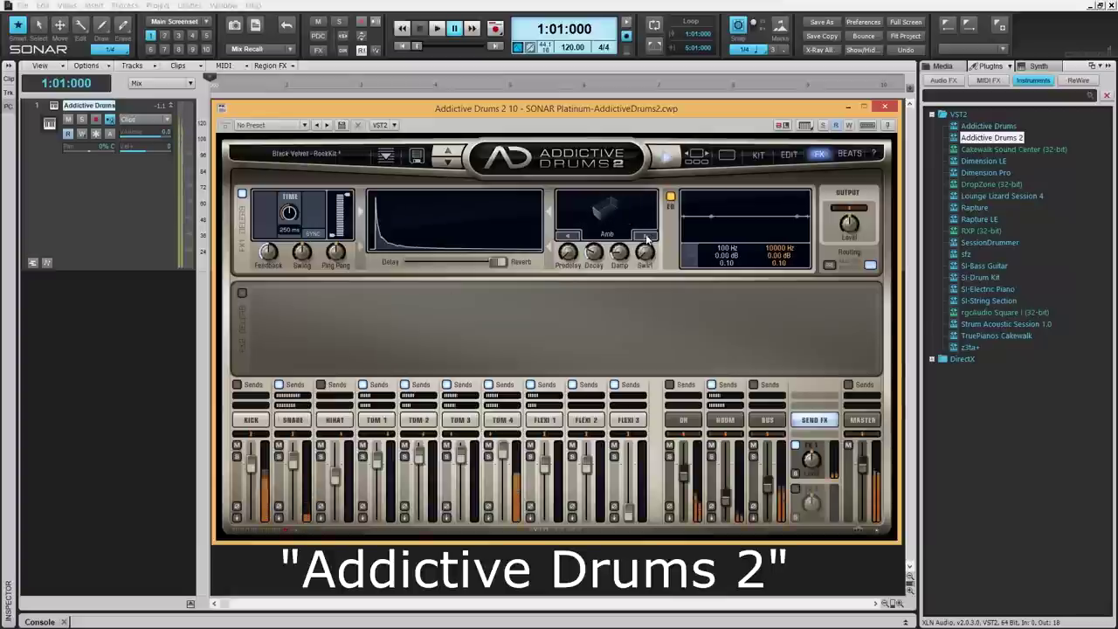
pyautogui.click(647, 236)
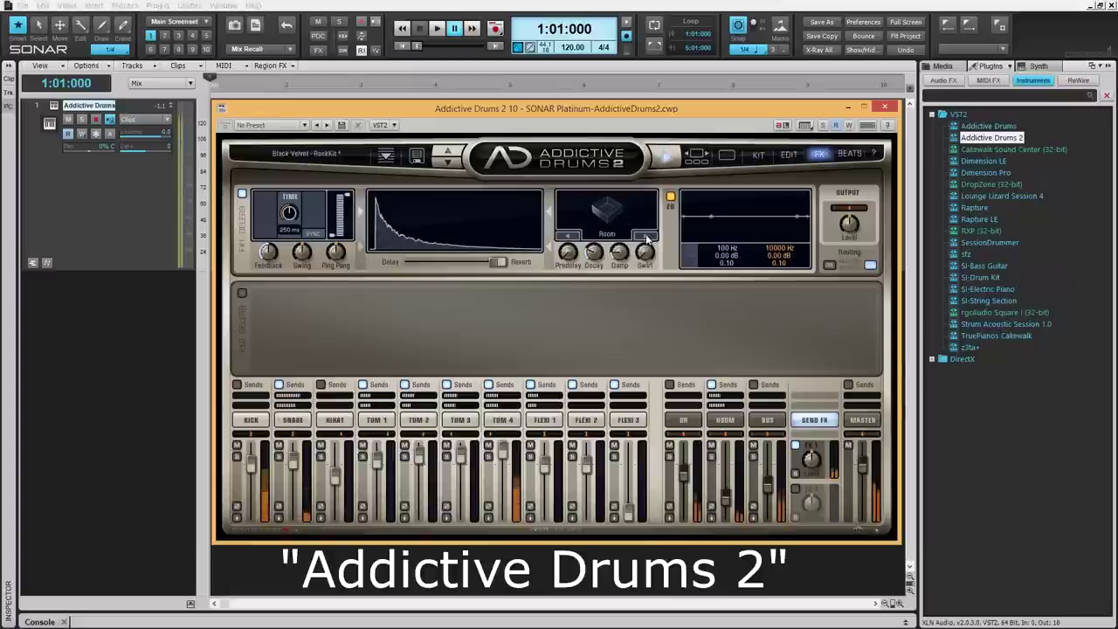
pyautogui.click(647, 237)
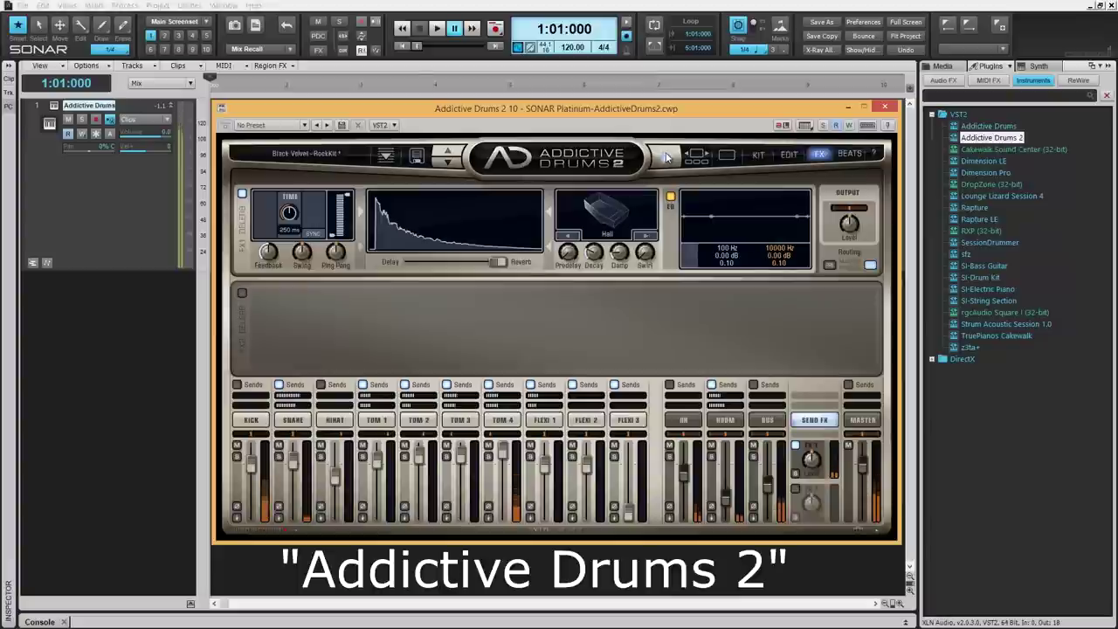
# - Compare the effect units by toggling them, leaving only FX 1 active and FX 2 off
pyautogui.click(243, 292)
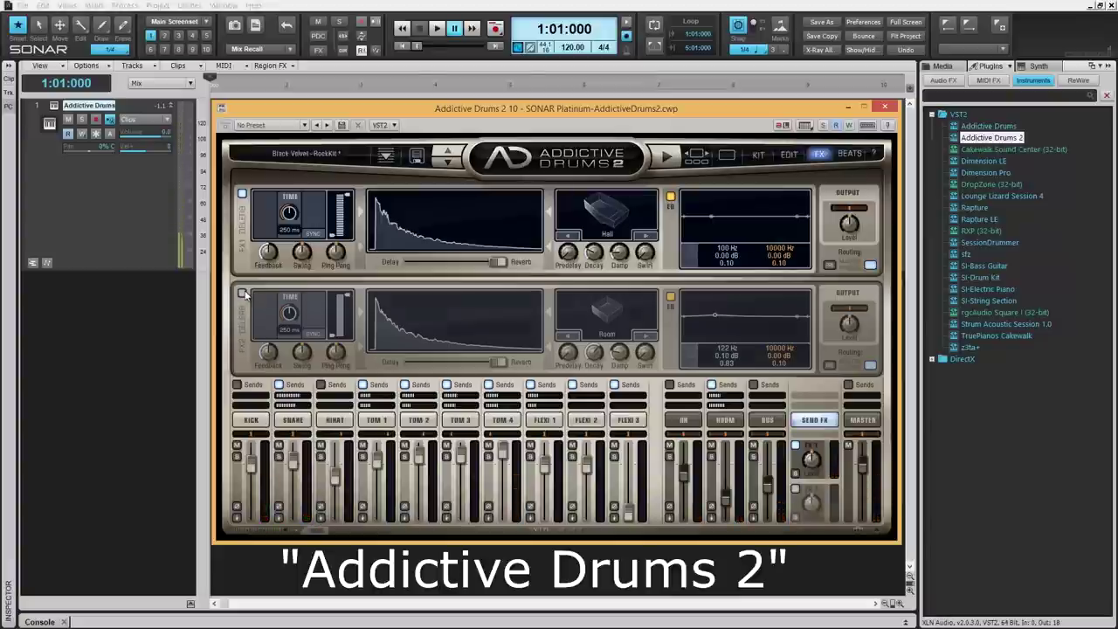
pyautogui.moveTo(496, 361); pyautogui.dragTo(399, 366)
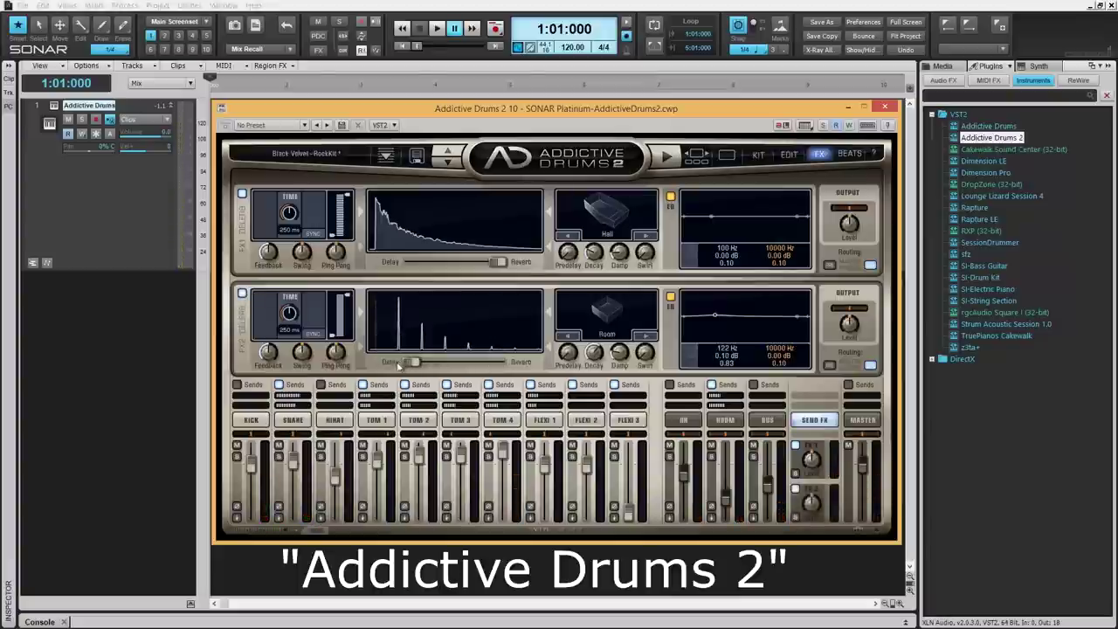
pyautogui.click(243, 194)
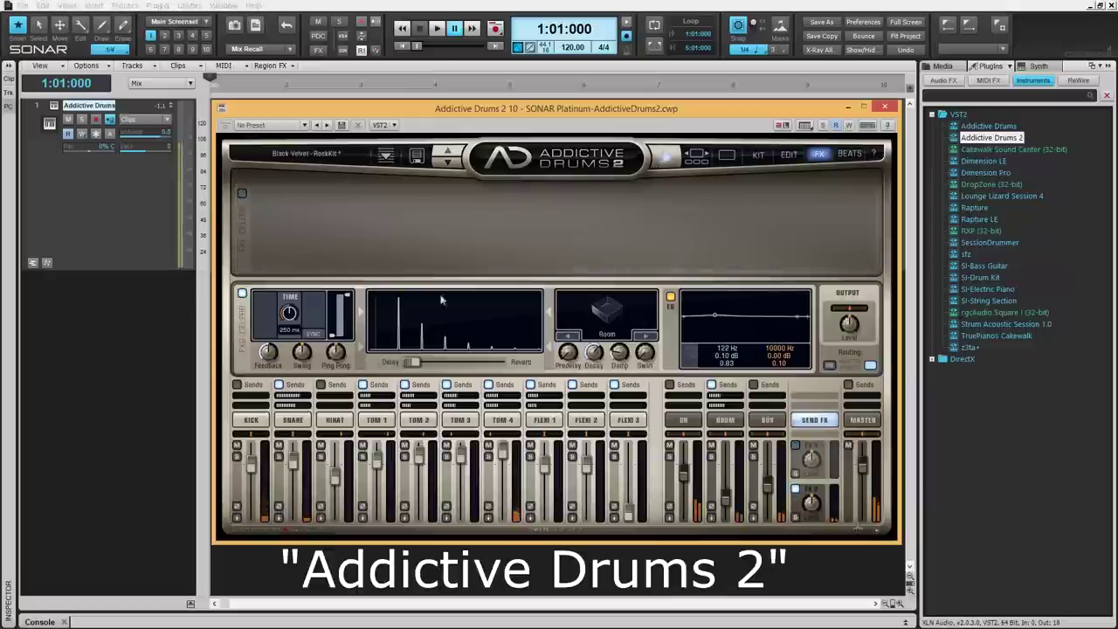
pyautogui.click(243, 192)
pyautogui.click(243, 293)
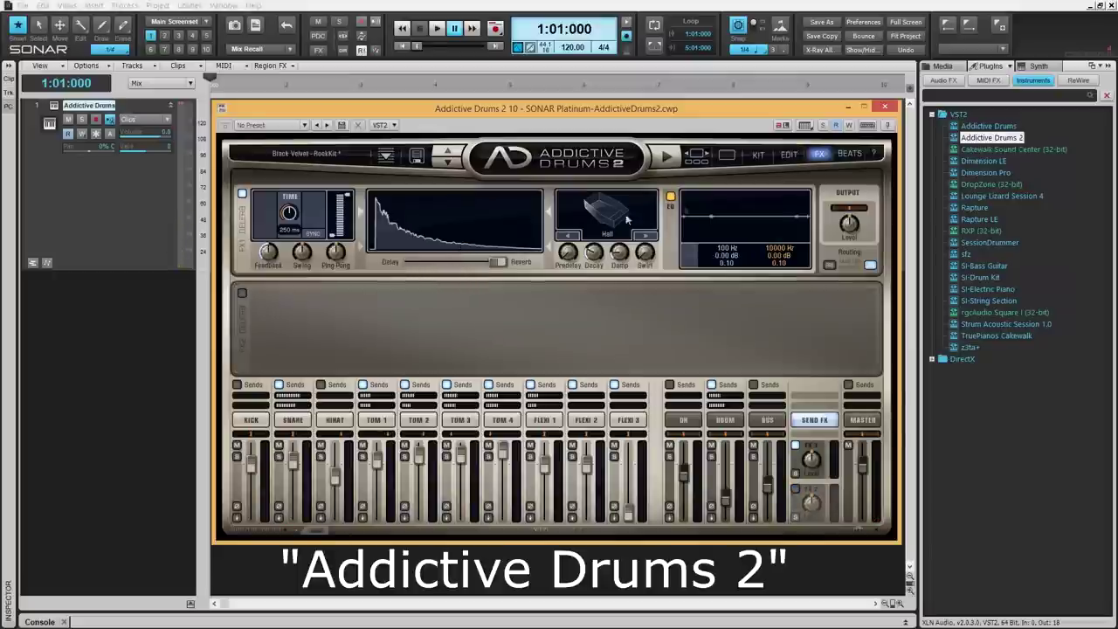
# - Load the OPOLOPO - Gated Machine beat from the Percussion Beats library and move the window aside
pyautogui.click(850, 154)
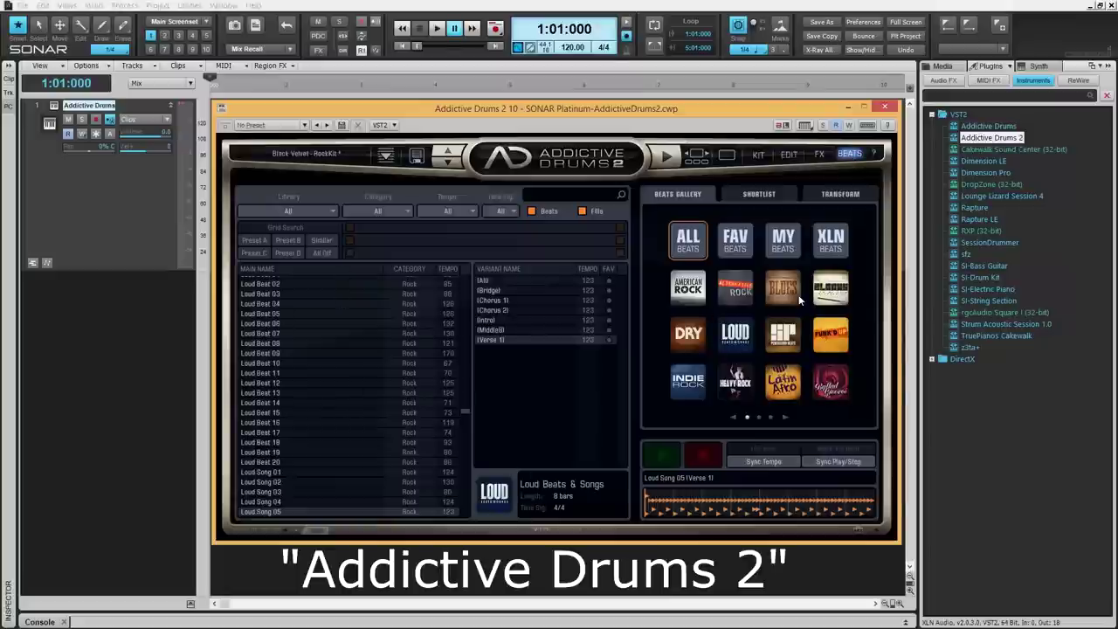
pyautogui.click(772, 339)
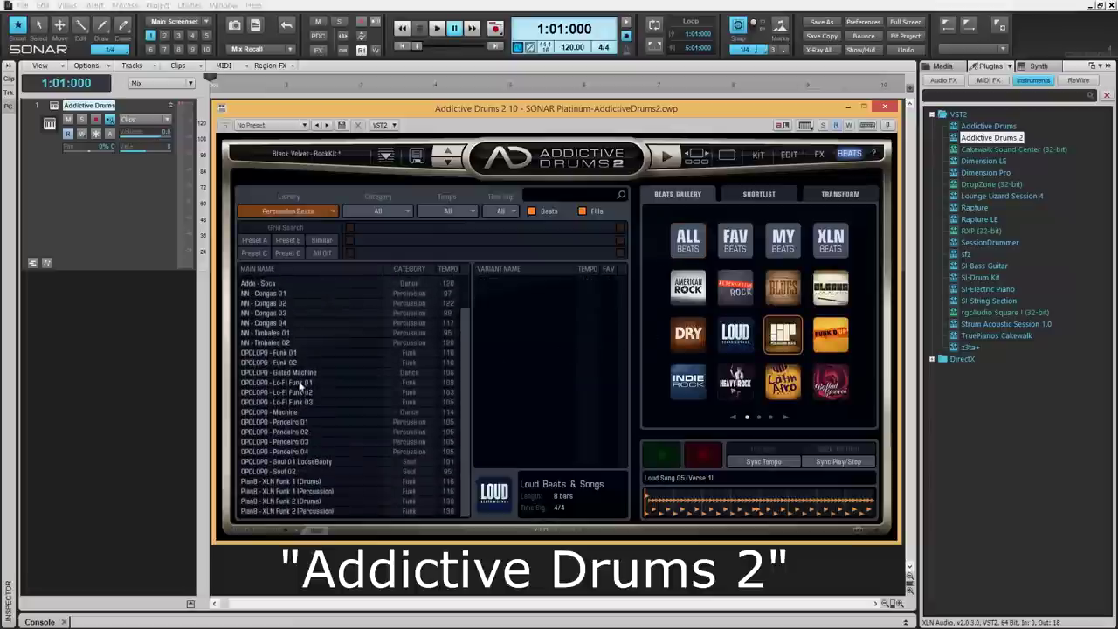
pyautogui.click(299, 371)
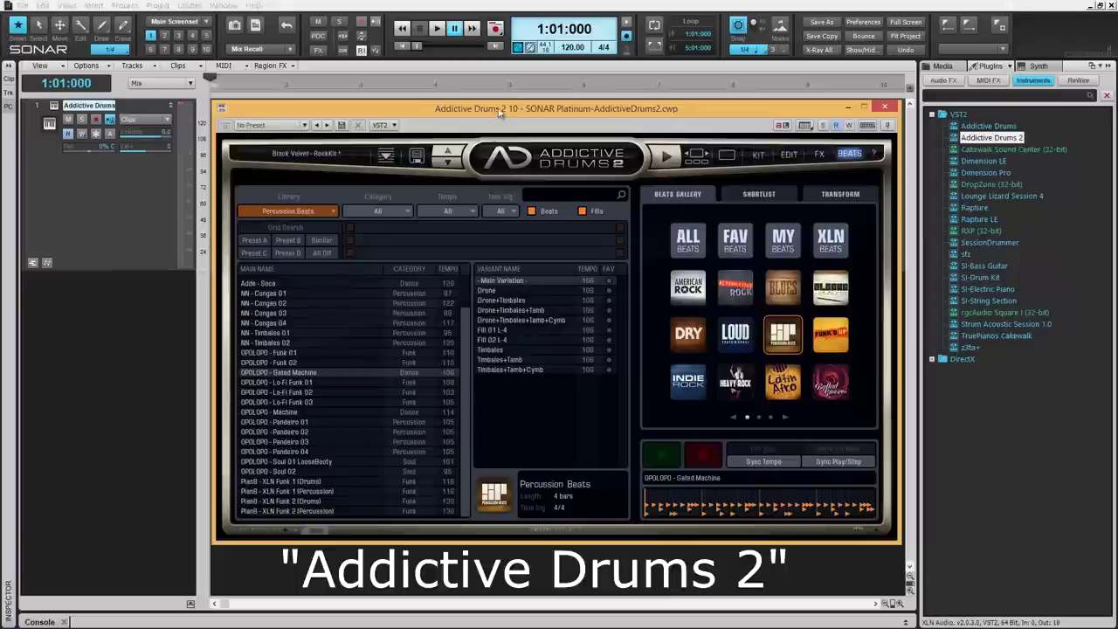
pyautogui.moveTo(503, 112); pyautogui.dragTo(709, 176)
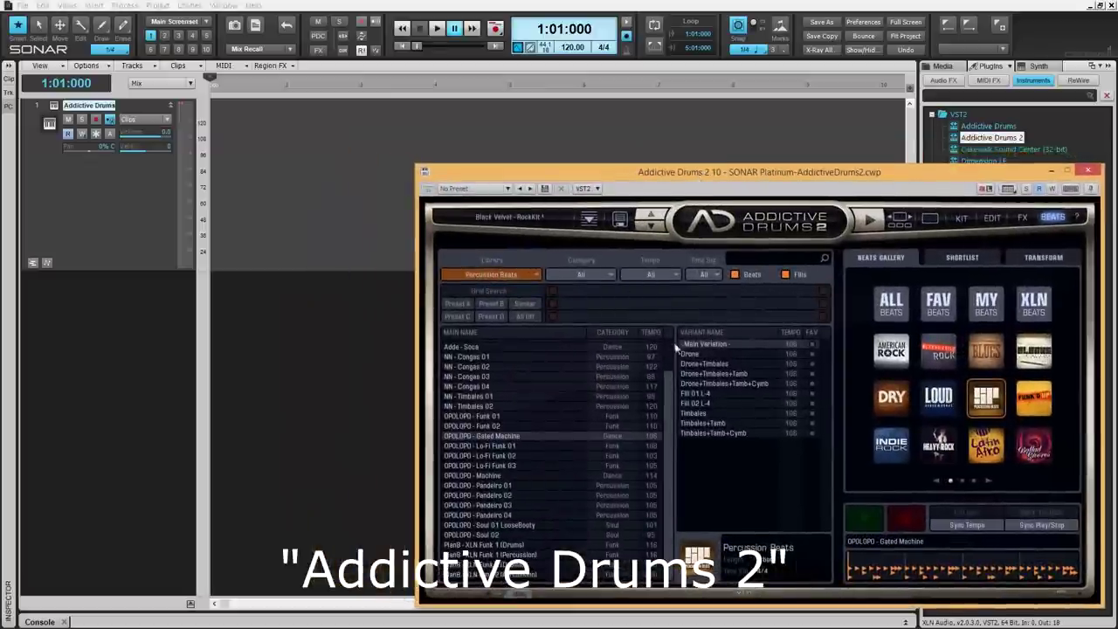
# - Preview the OPOLOPO - Gated Machine beat, then drag it onto the Addictive Drums track
pyautogui.click(870, 220)
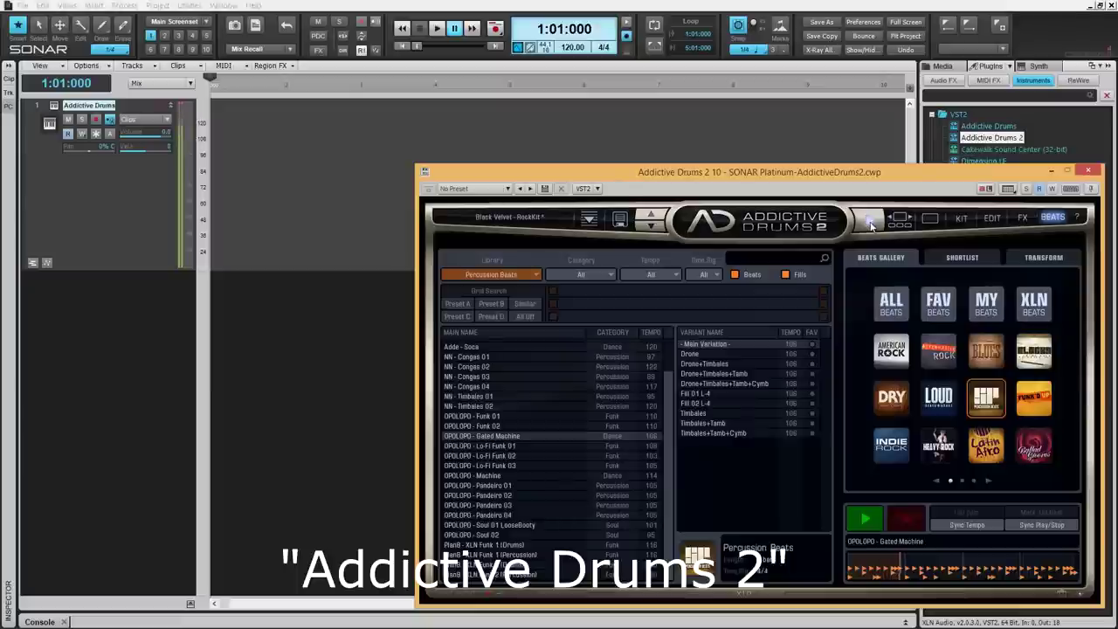
pyautogui.click(869, 220)
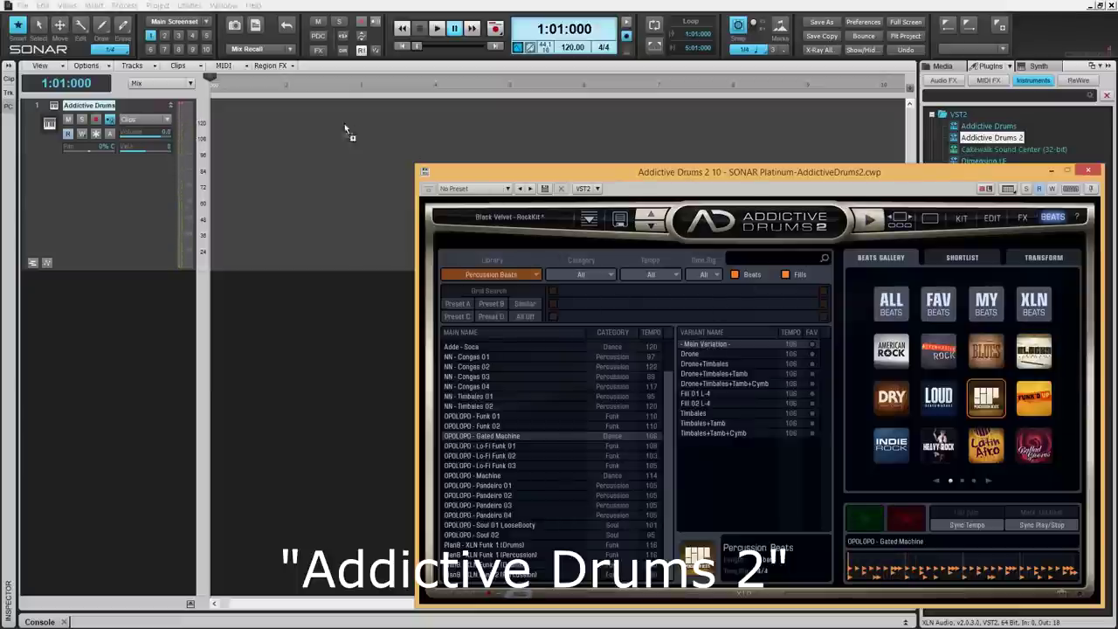
pyautogui.moveTo(229, 130); pyautogui.dragTo(219, 140)
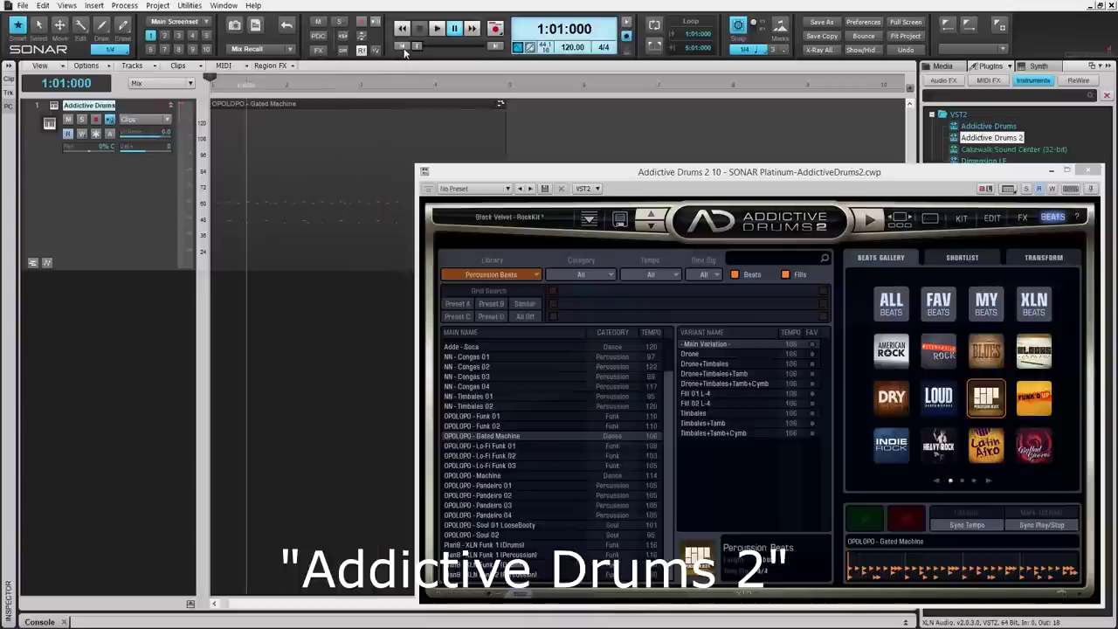
# - Play the project from the start to hear the new drum clip
pyautogui.click(437, 29)
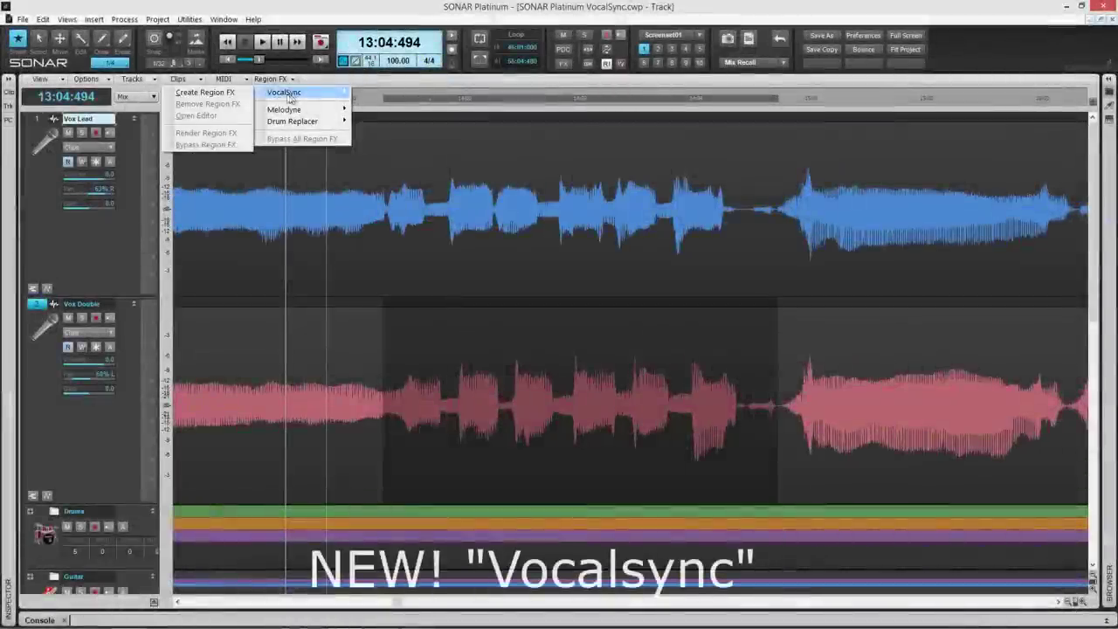
# - Apply VocalSync to the selected Vox Double passage and move its panel off the waveform
pyautogui.click(284, 92)
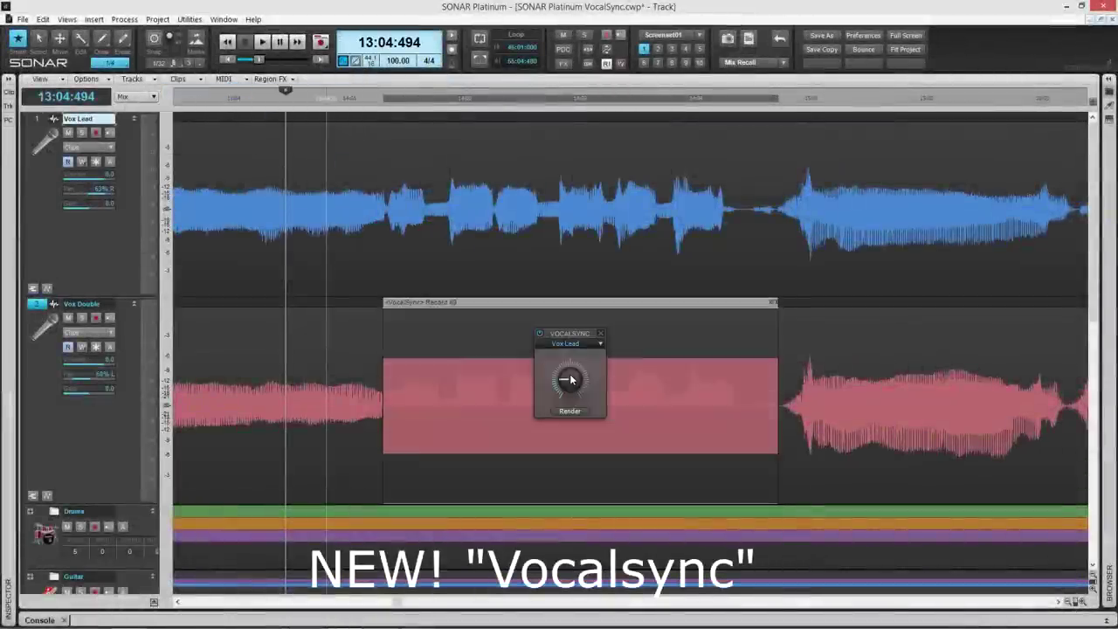
pyautogui.moveTo(574, 341); pyautogui.dragTo(336, 336)
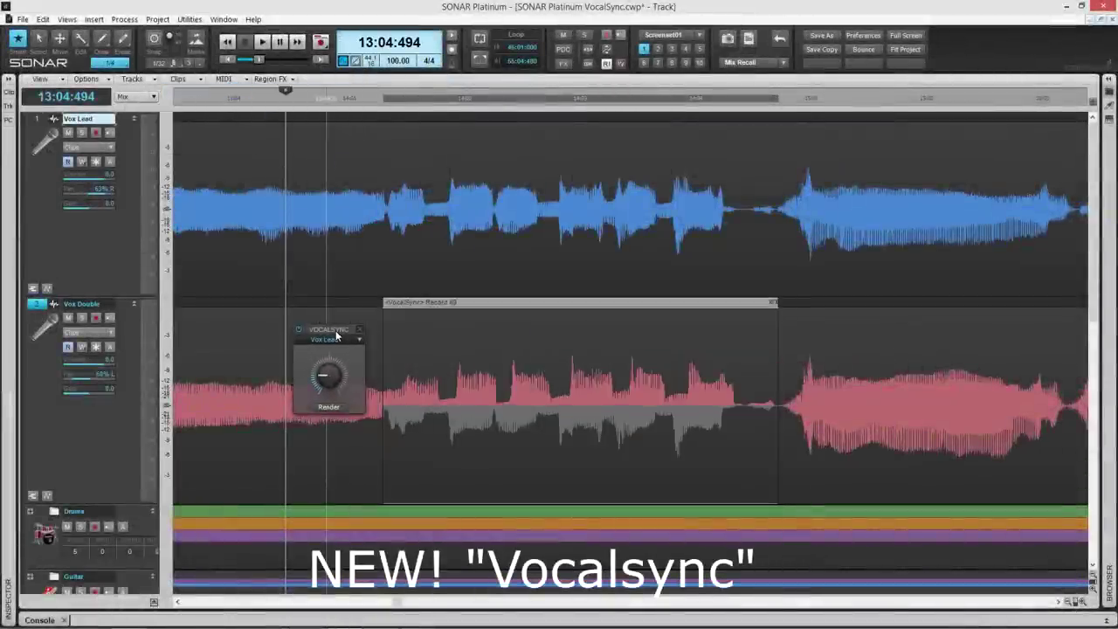